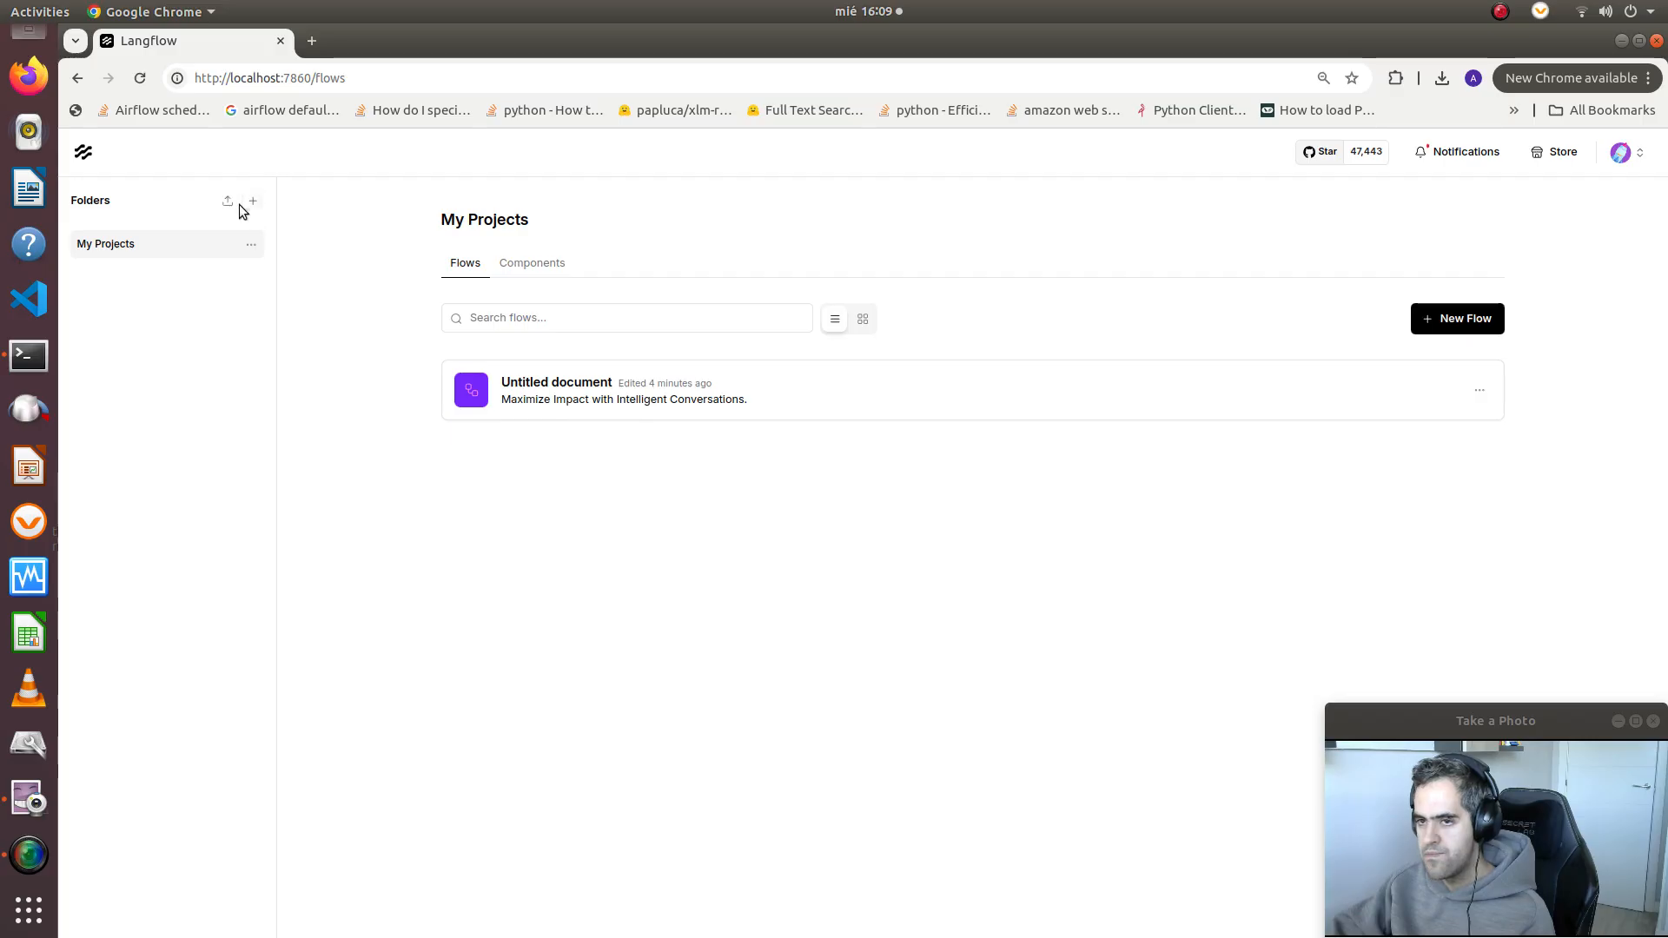
Create a blank flow and add the Ollama model component to its canvas
left_click(1468, 323)
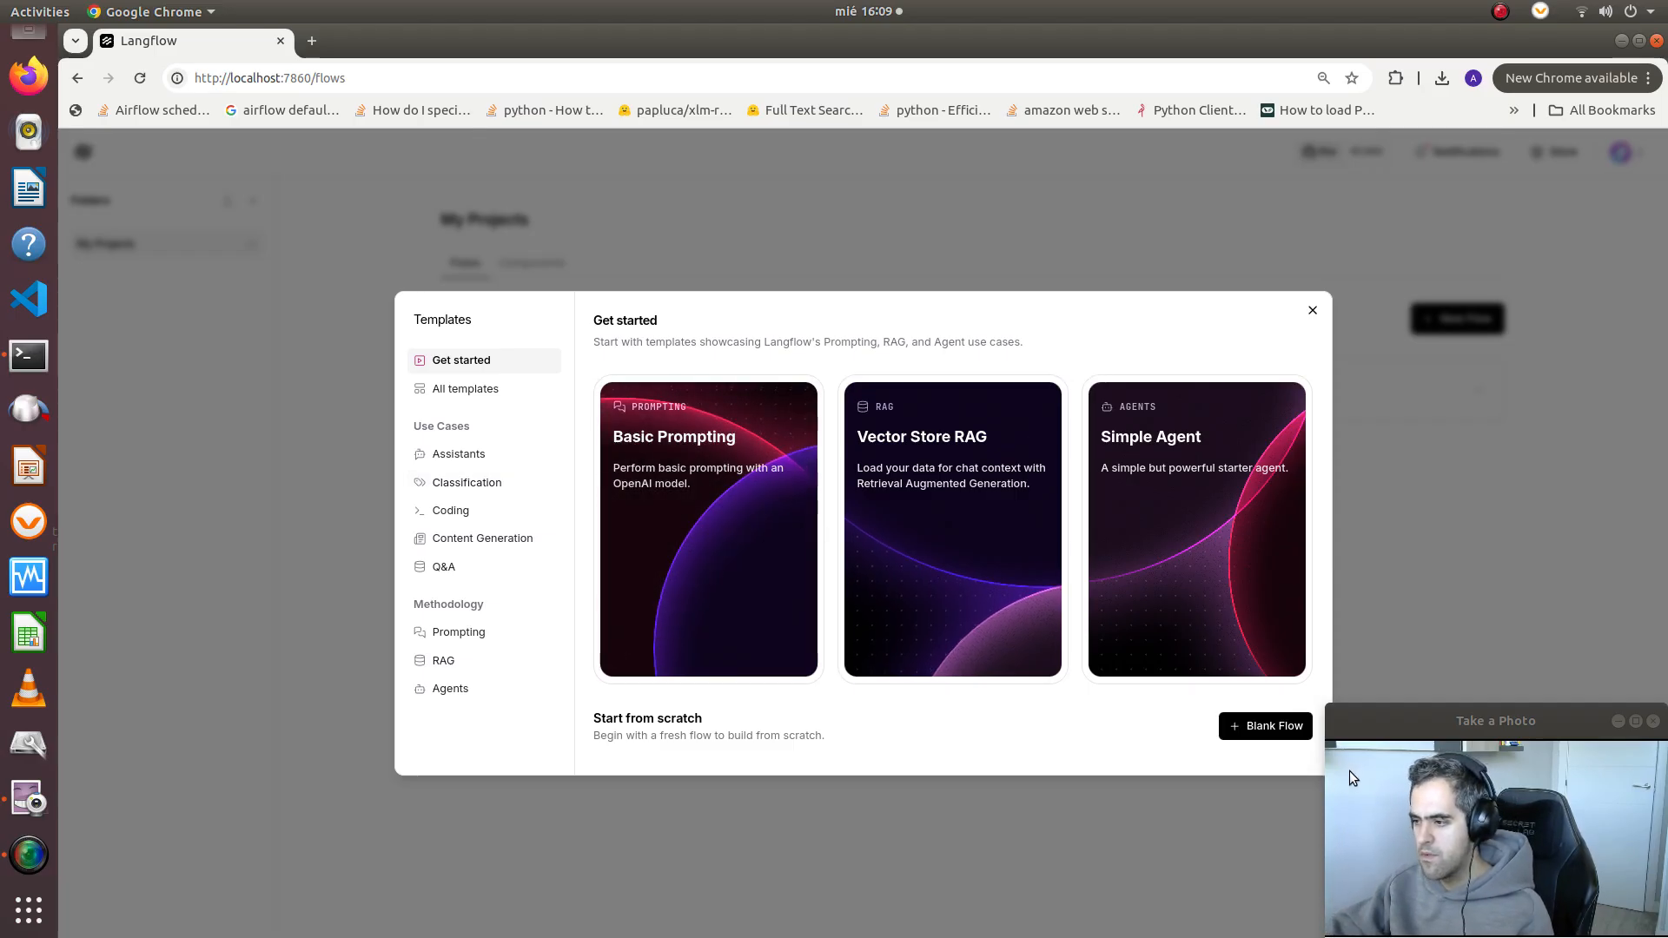
left_click(1286, 727)
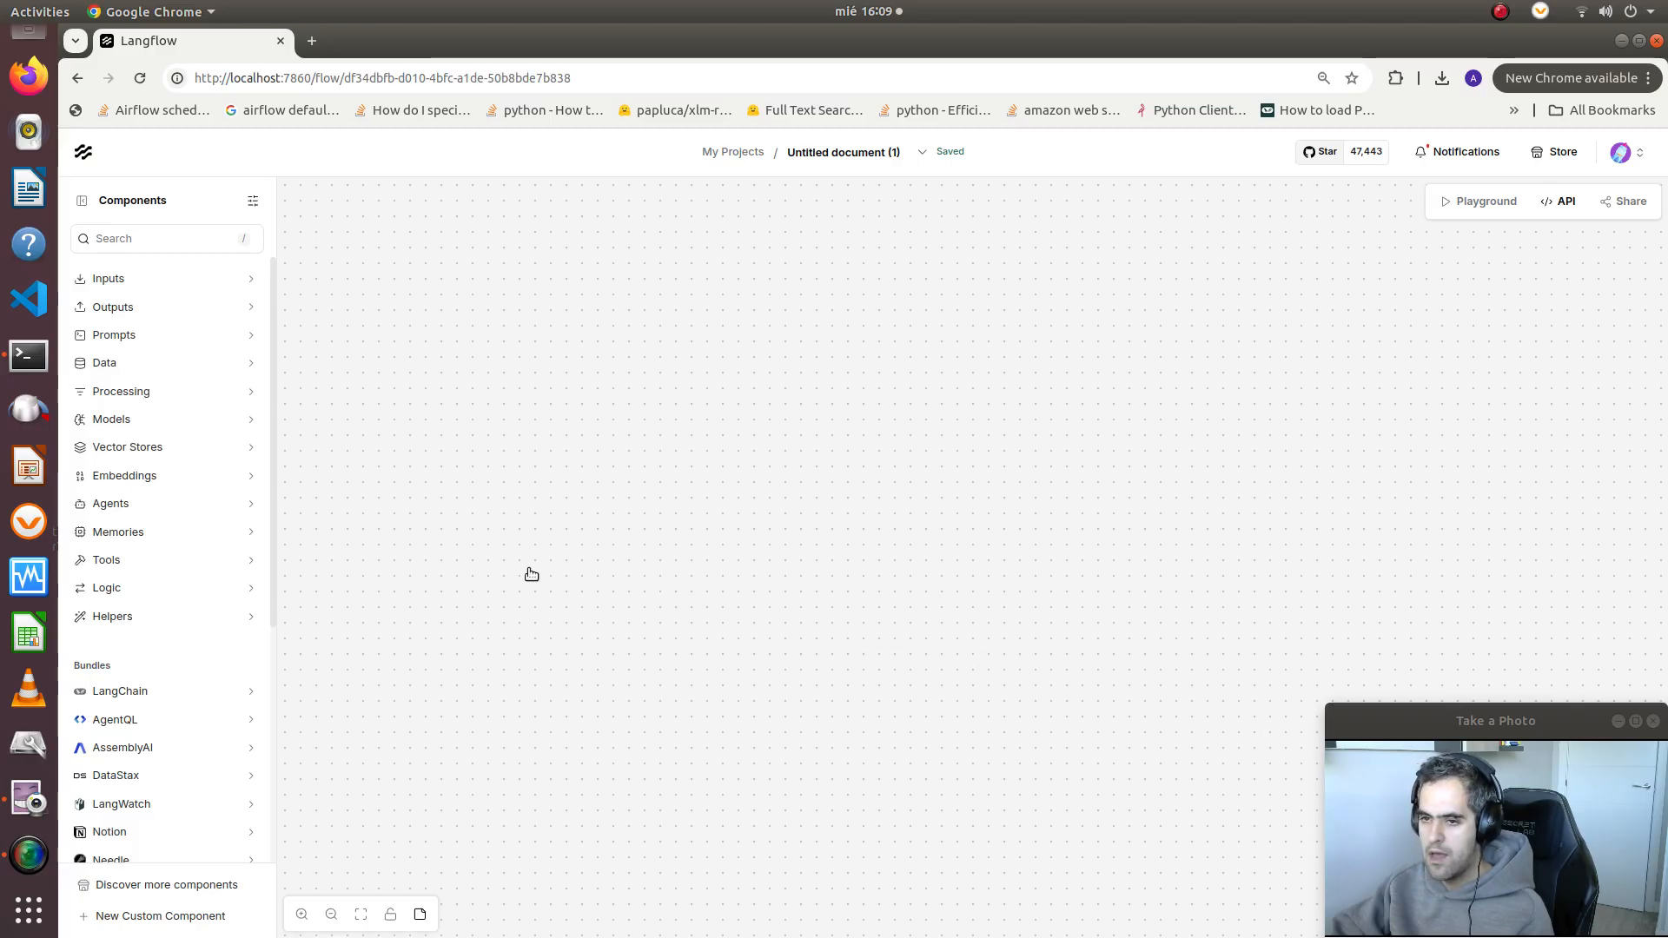
left_click(169, 235)
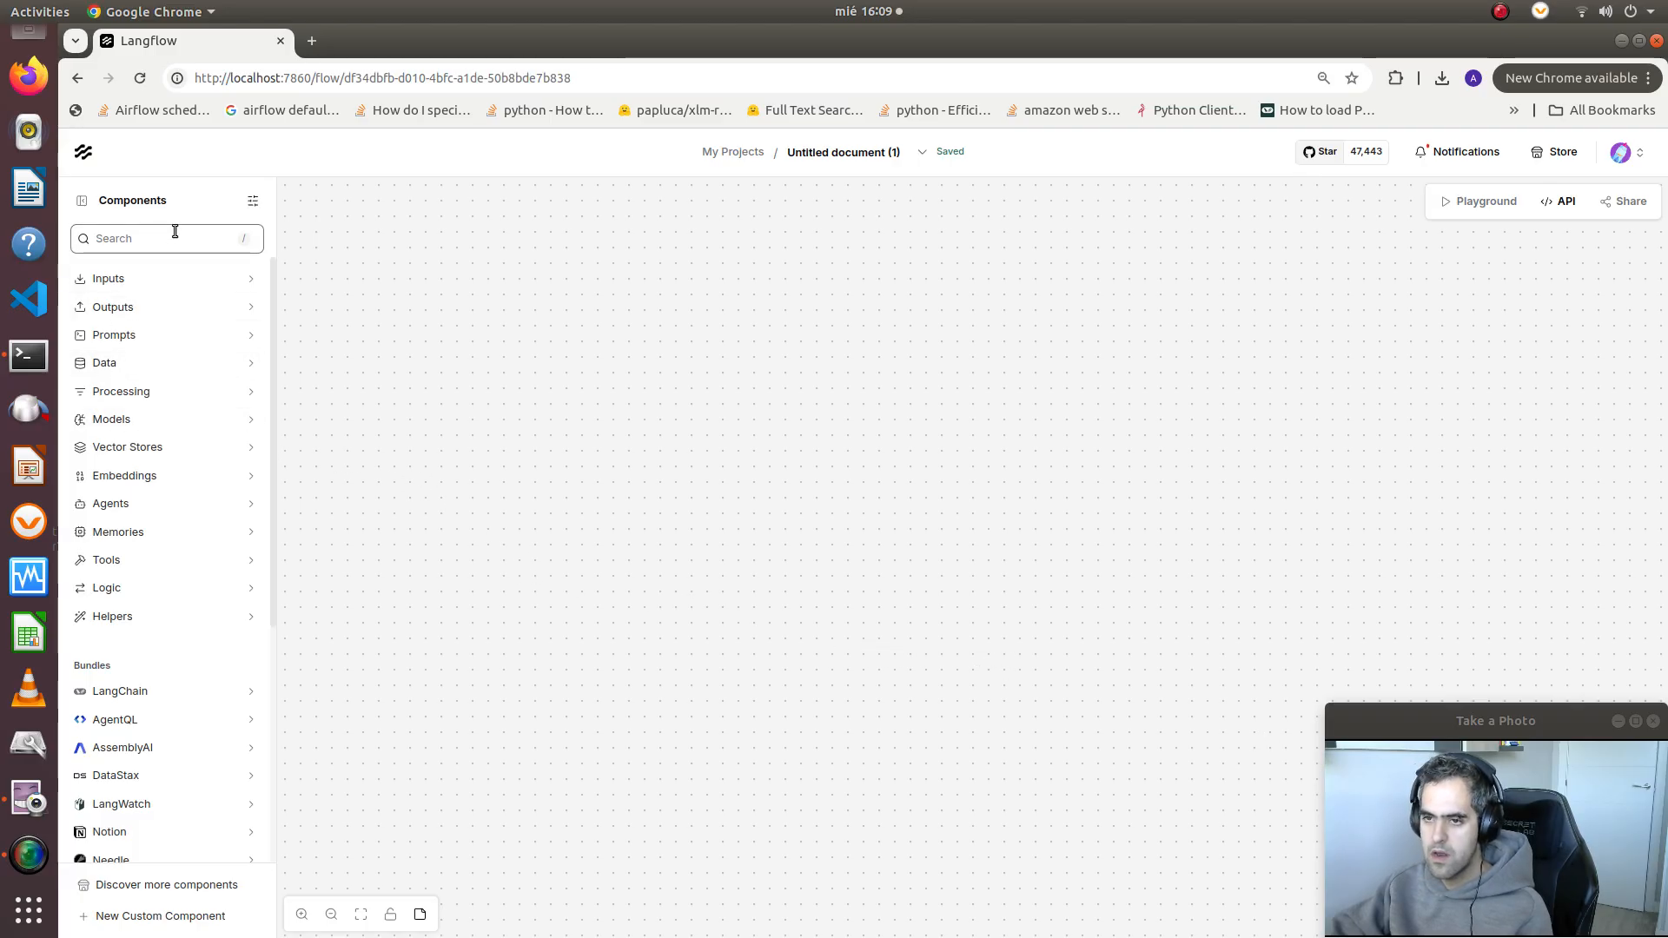
type("ollama")
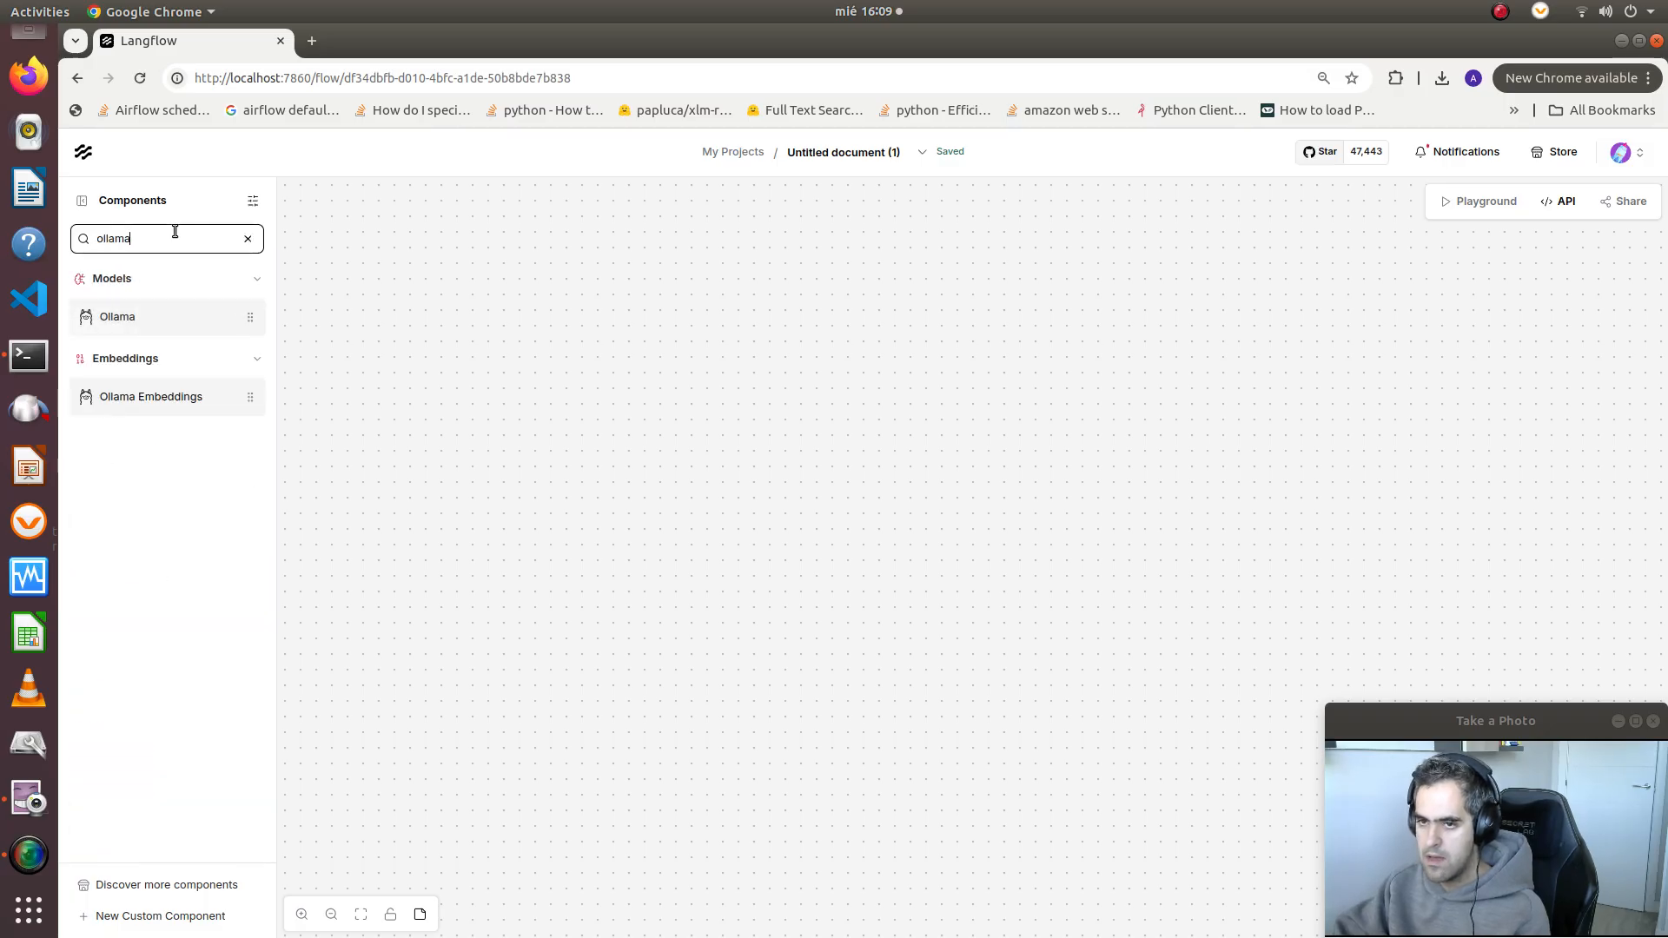
left_click_drag(173, 344, 635, 360)
left_click_drag(750, 433, 766, 353)
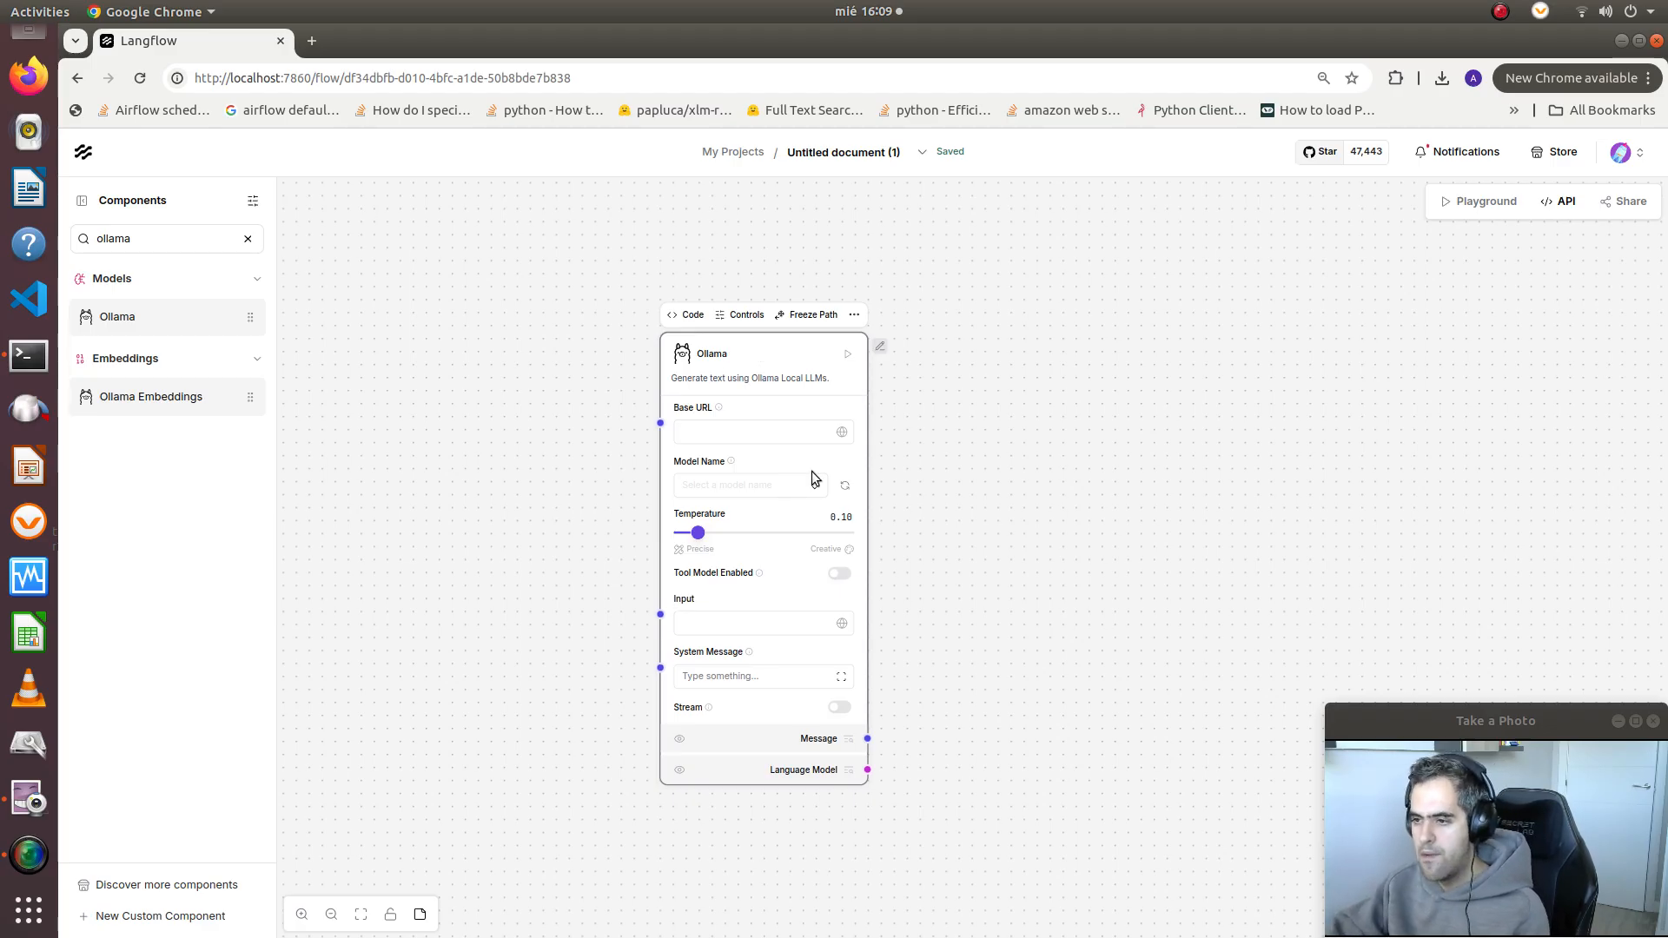
Examine the Ollama component's Python code, including its input definitions and build_model function, and close the code editor
left_click(854, 316)
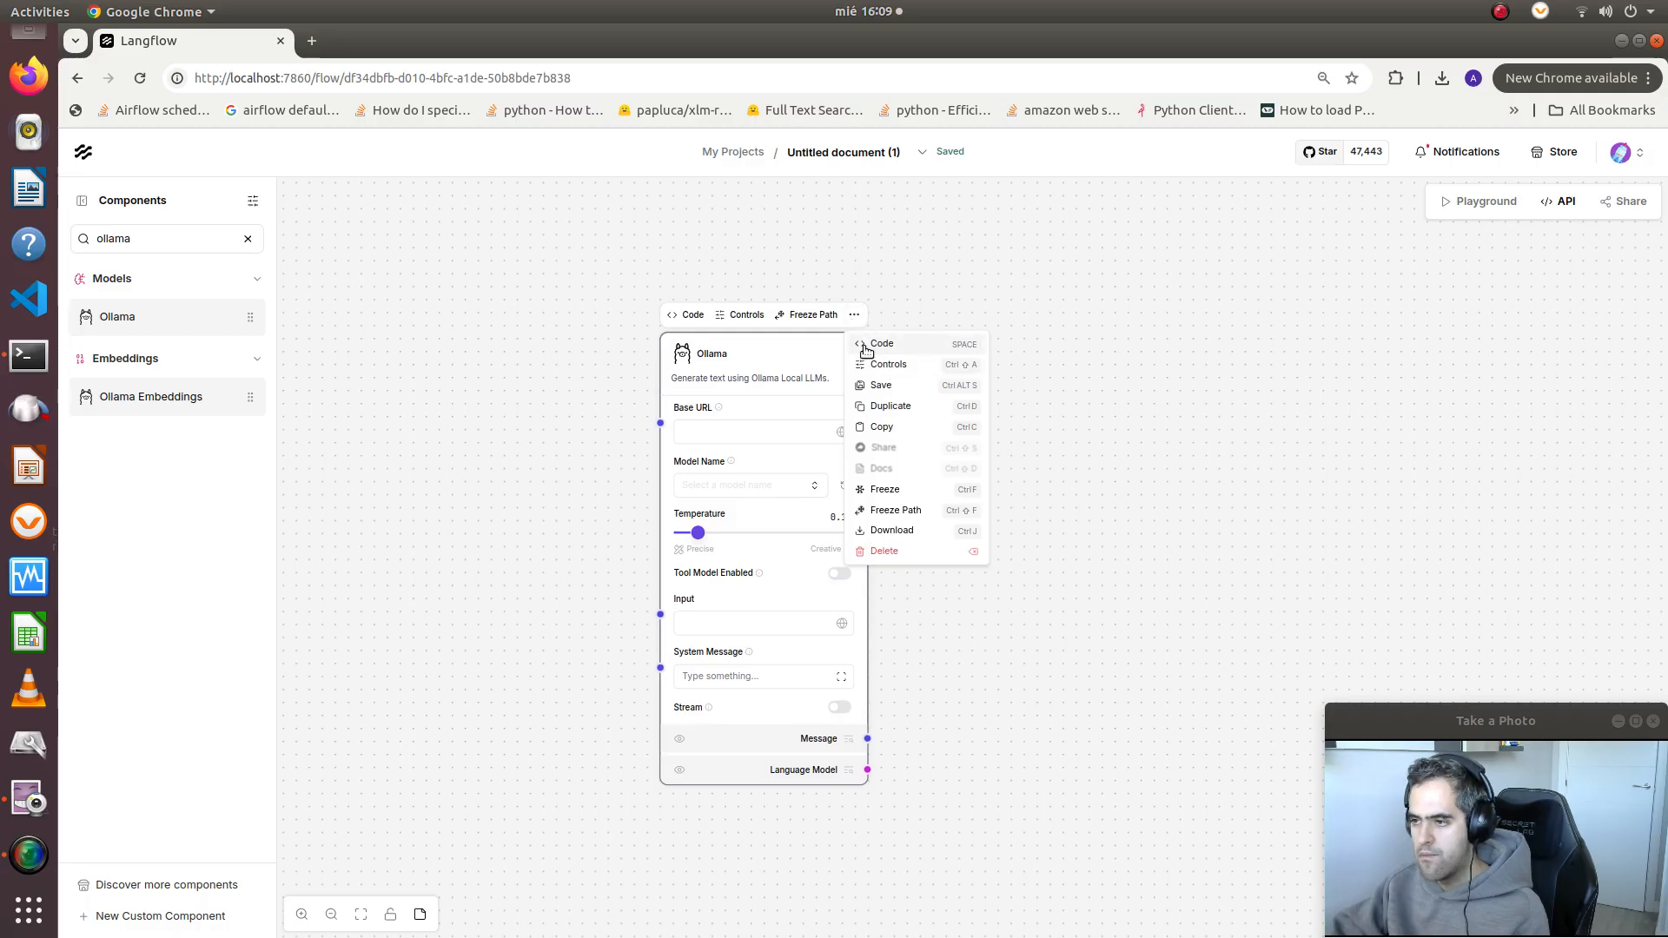
left_click(865, 350)
scroll(848, 390, "down", 3)
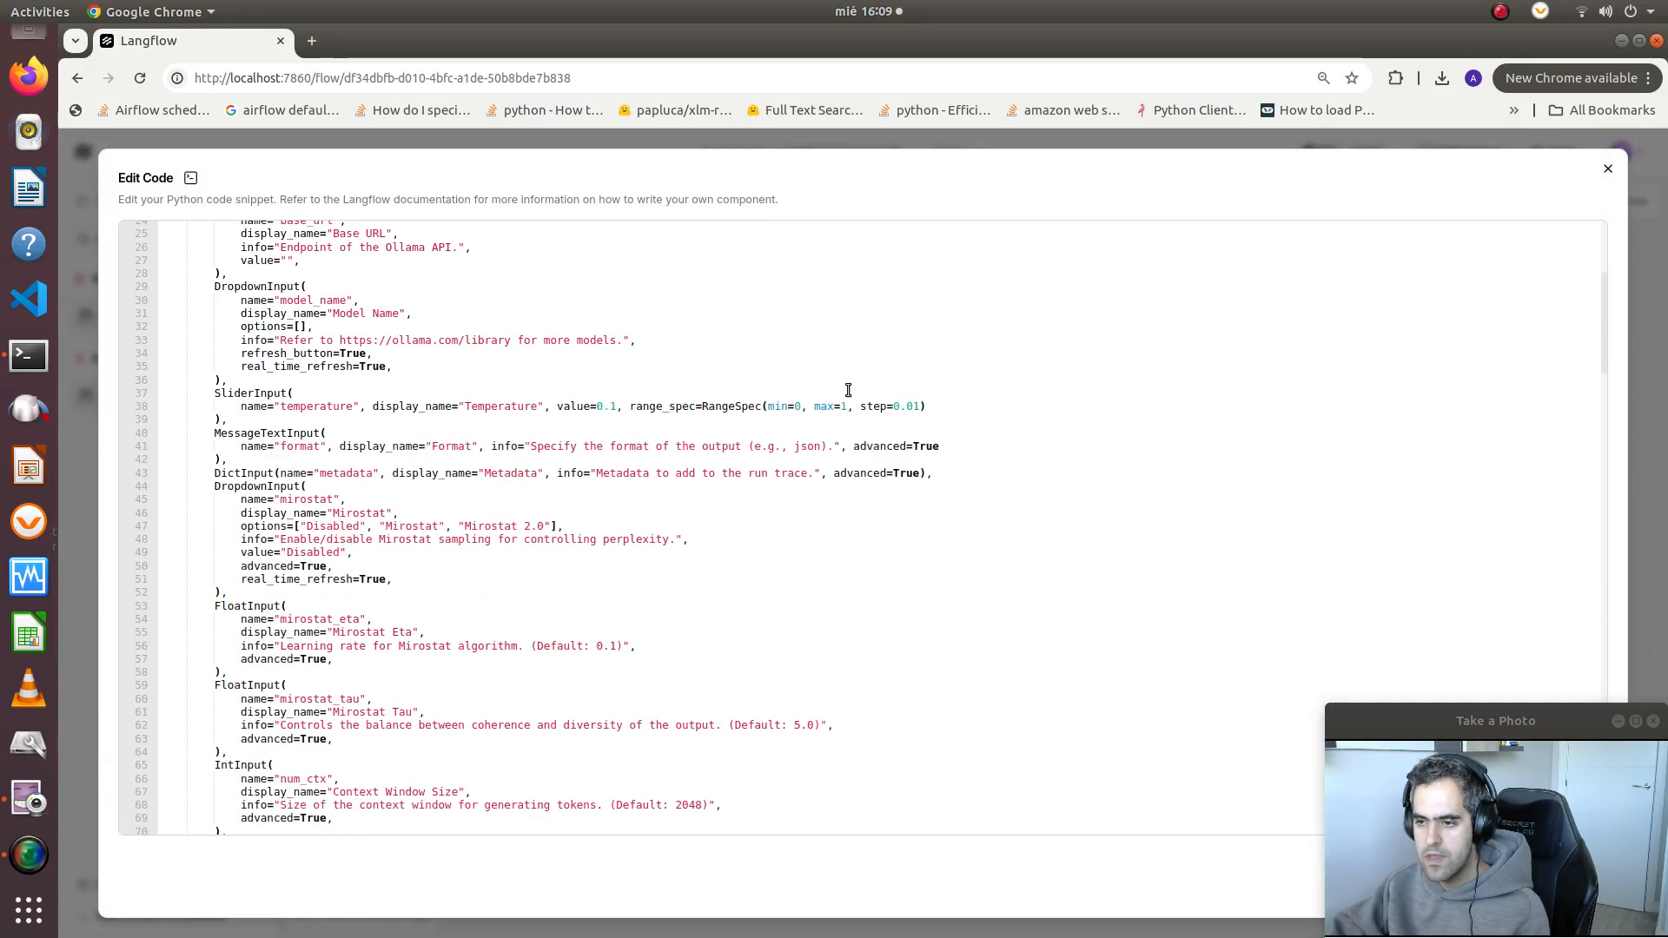
scroll(921, 590, "down", 10)
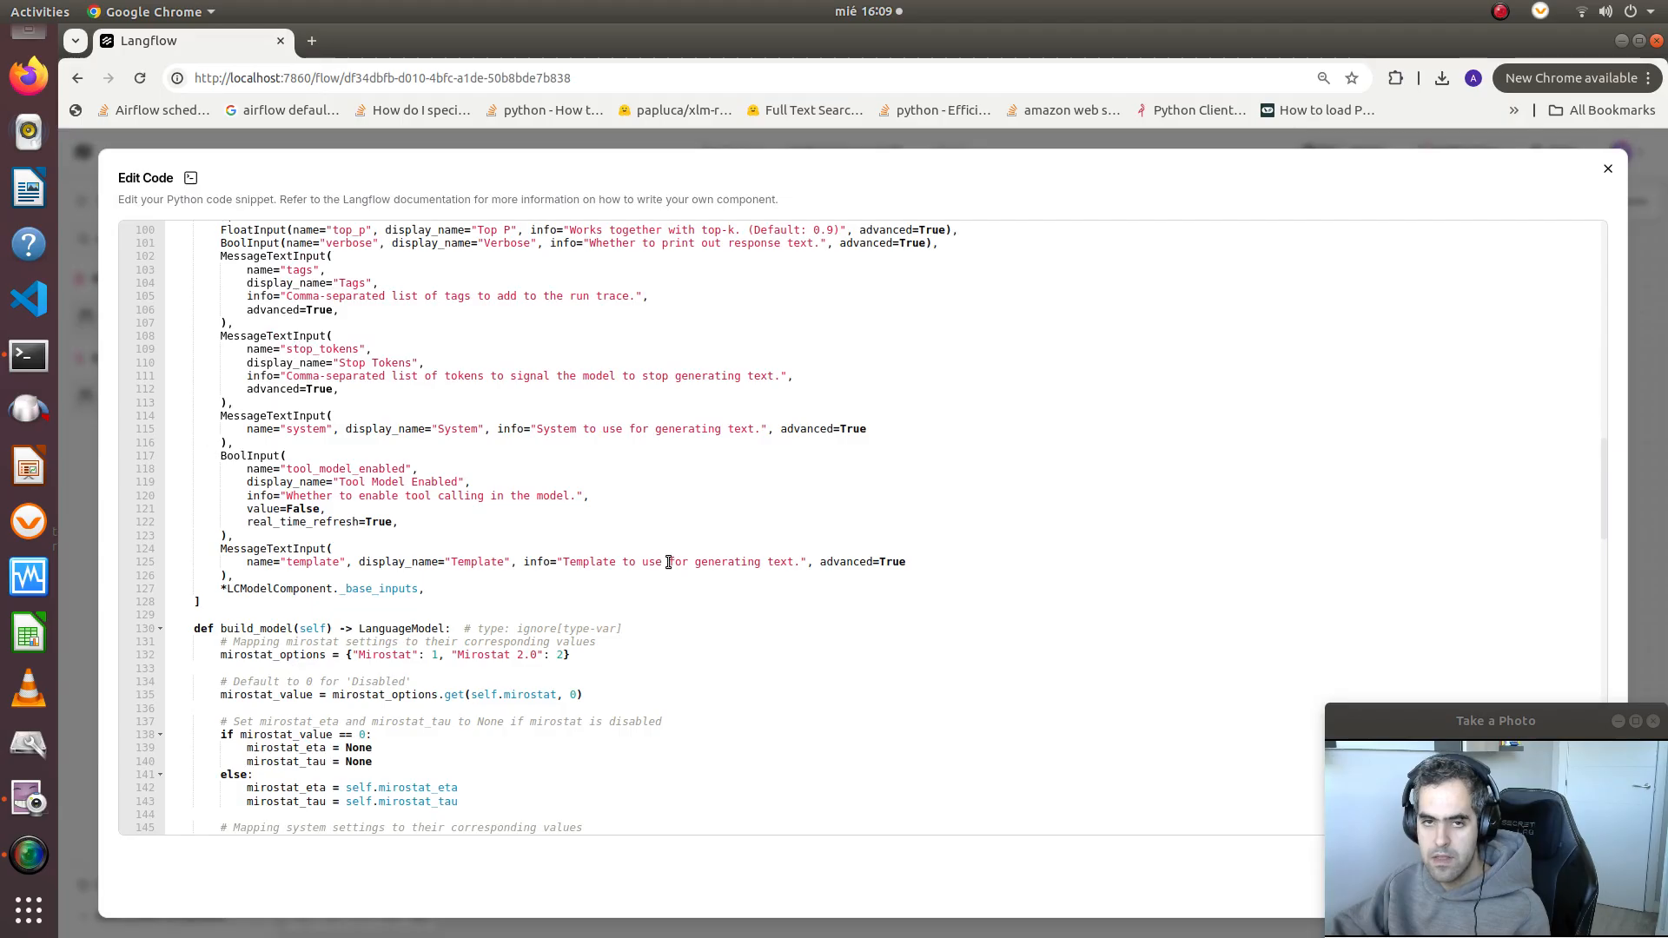
scroll(800, 550, "down", 8)
scroll(980, 616, "up", 5)
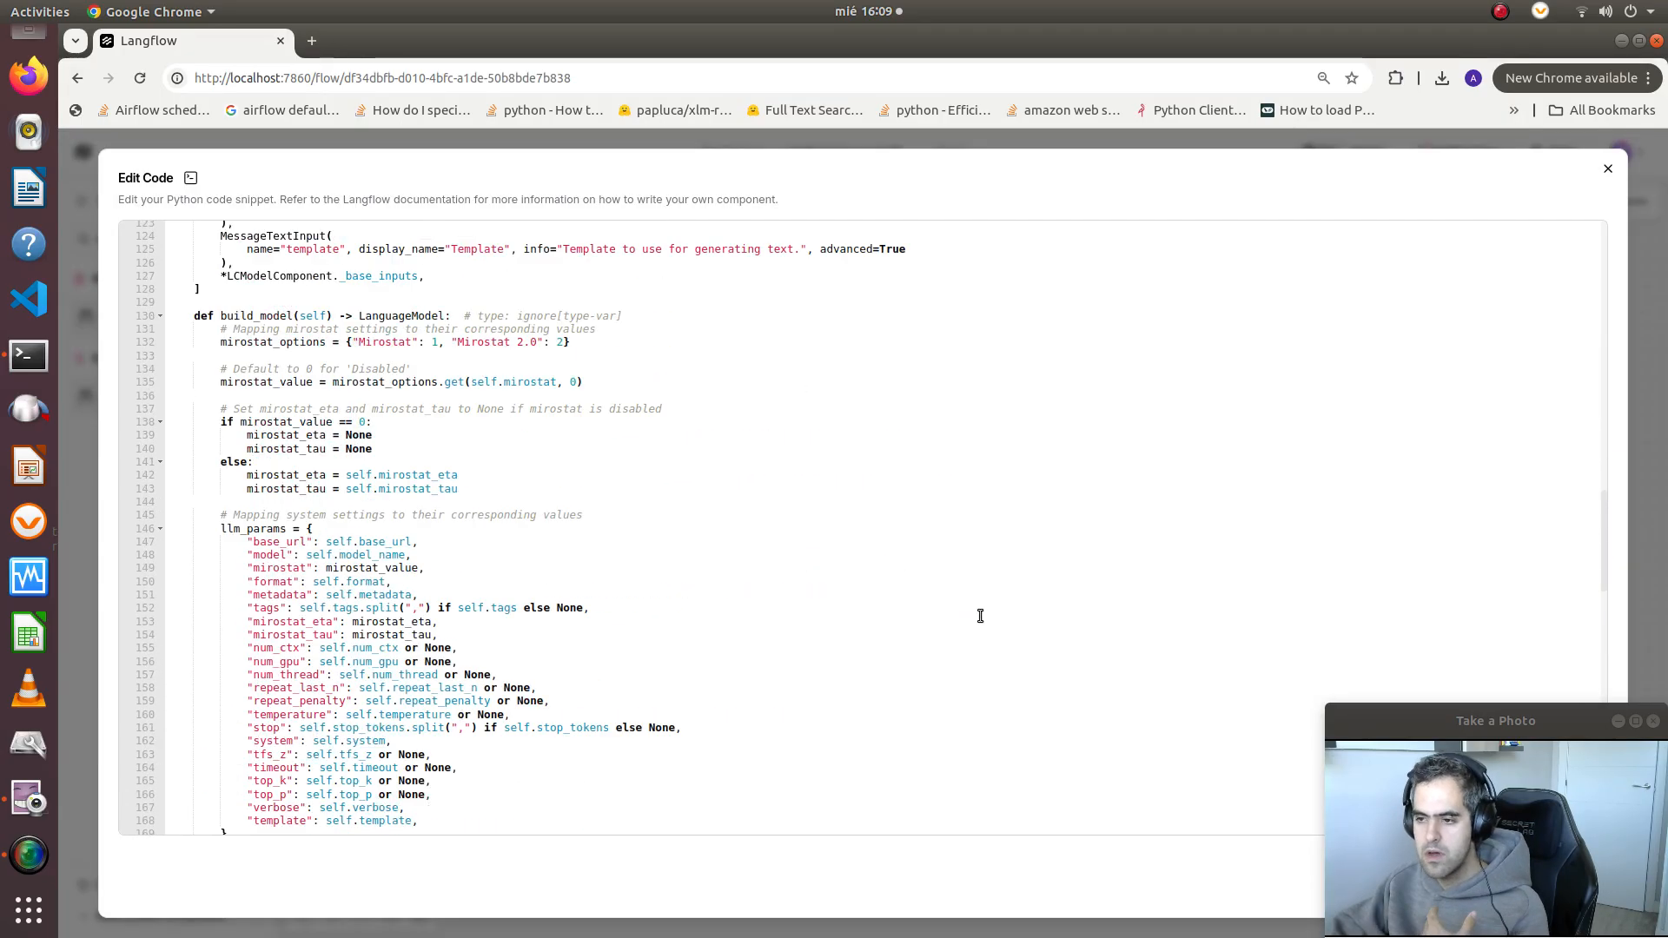
scroll(980, 616, "up", 15)
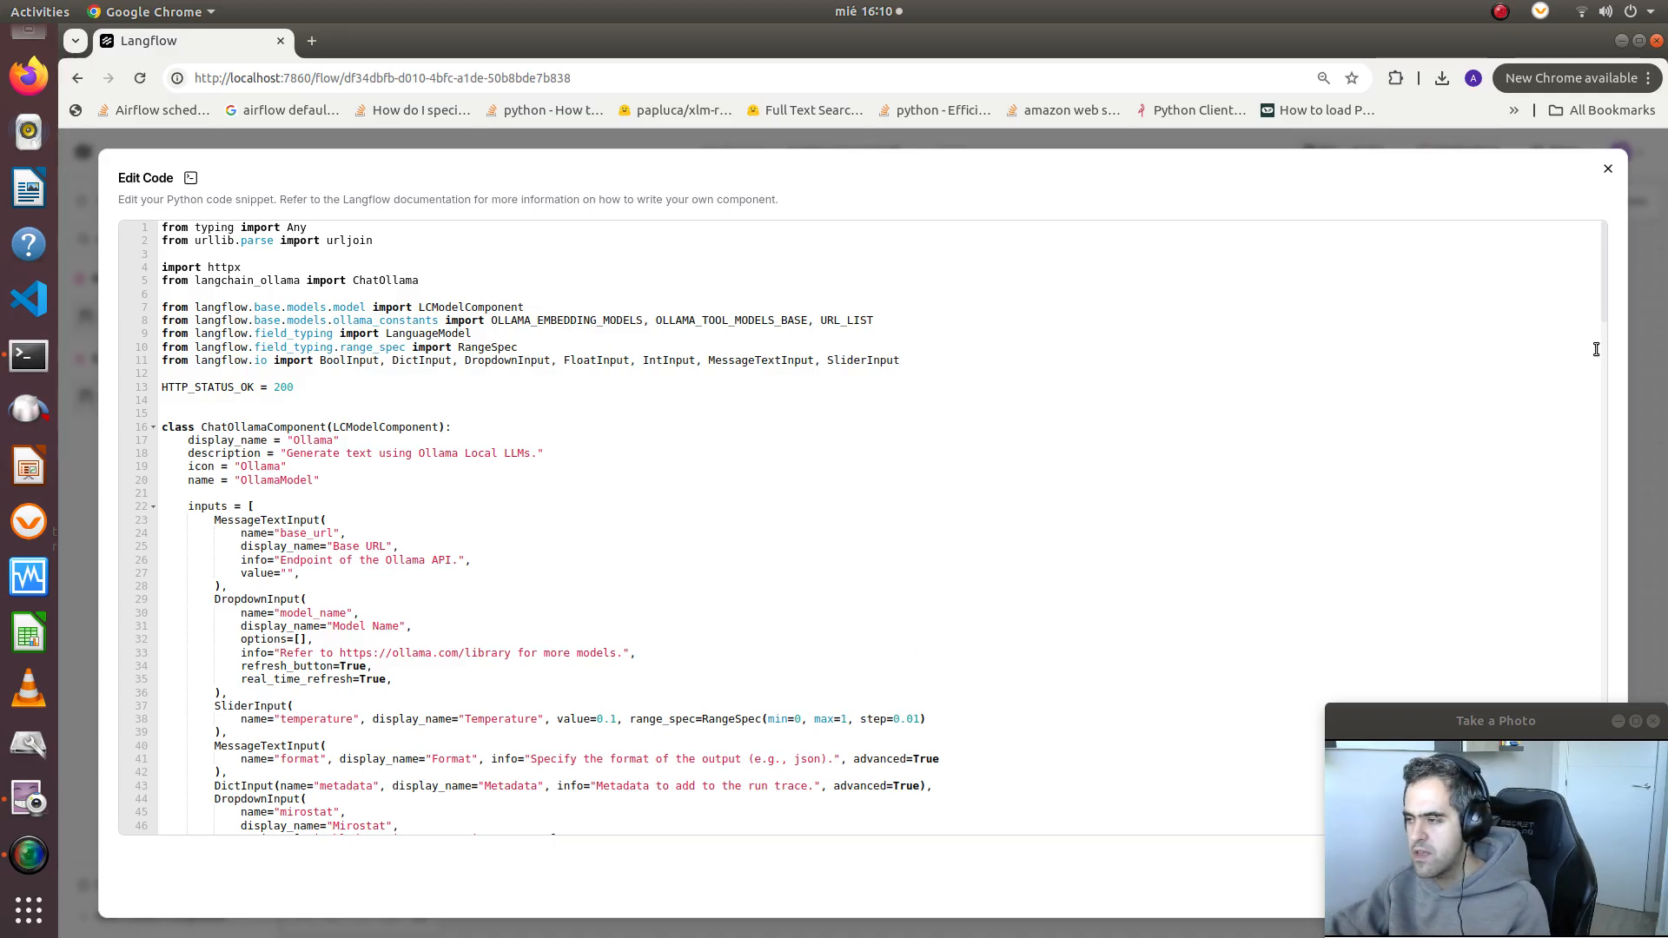
left_click(1607, 171)
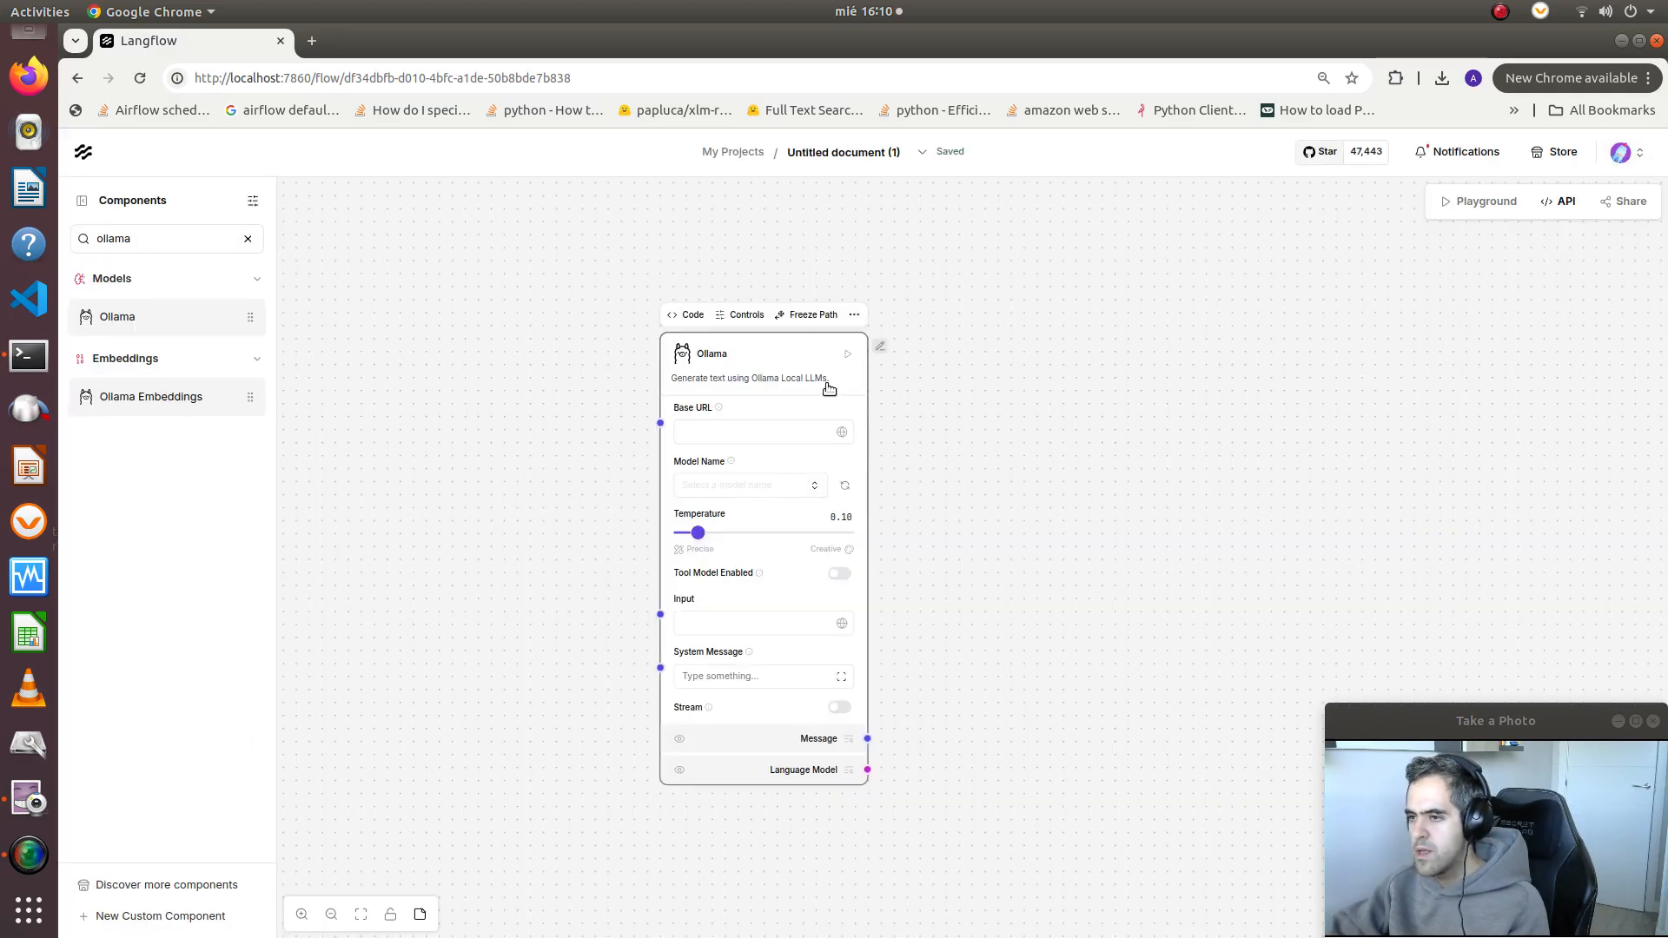
Review the full list of parameters in the Ollama component's controls and close it
left_click(854, 315)
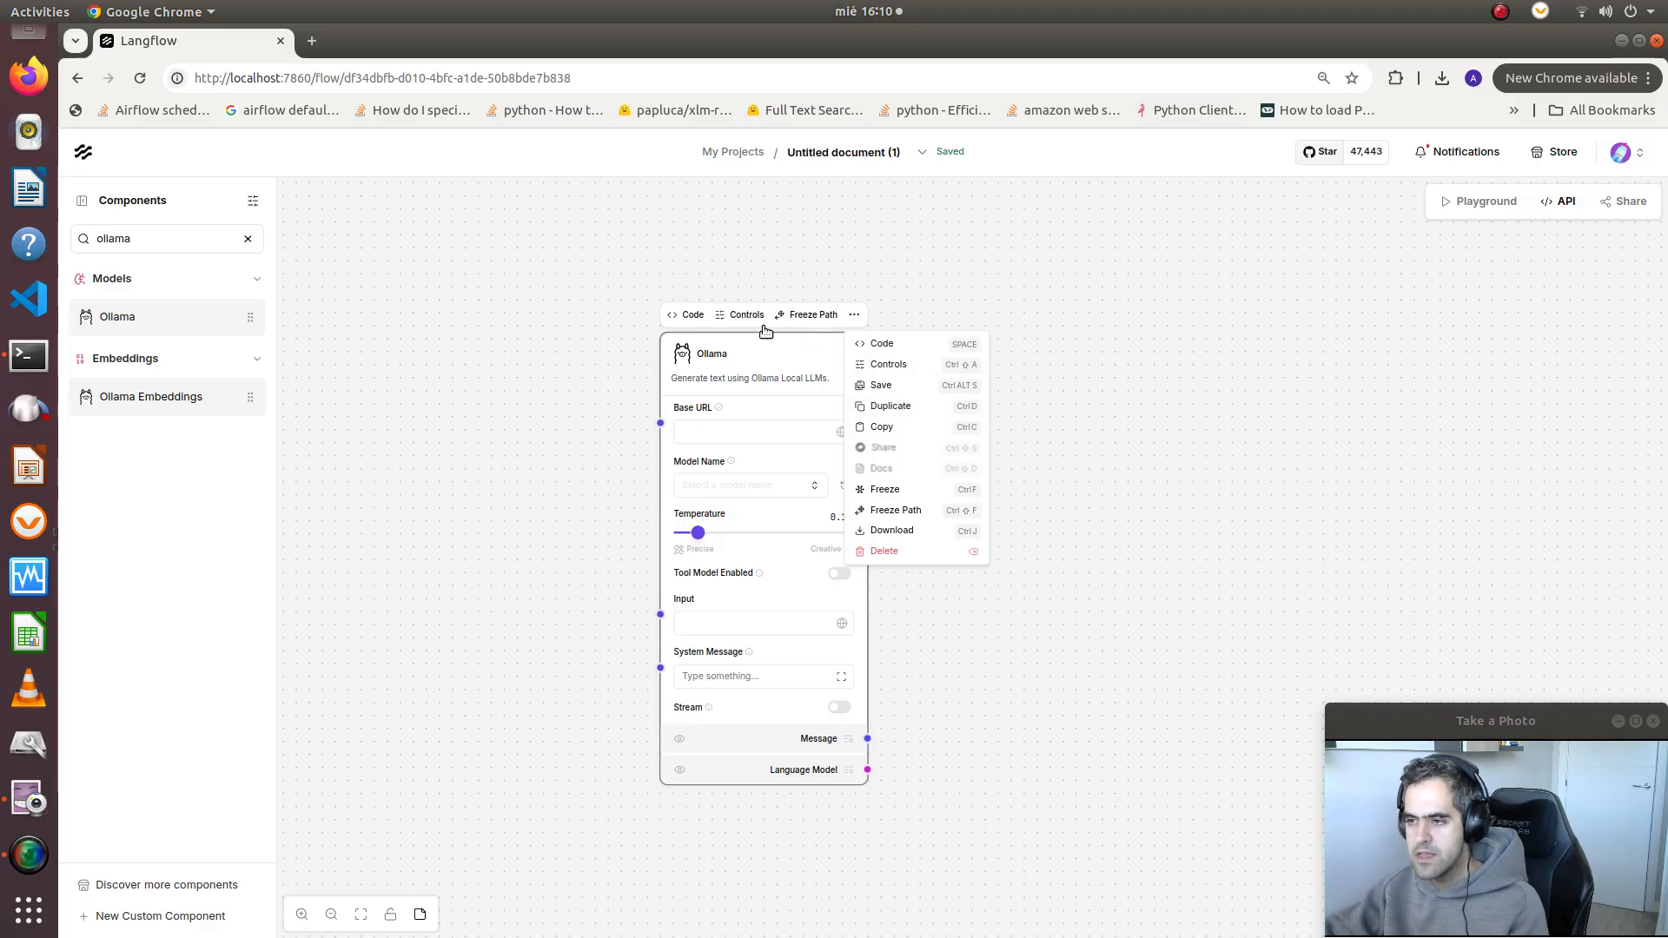
left_click(791, 362)
left_click(743, 315)
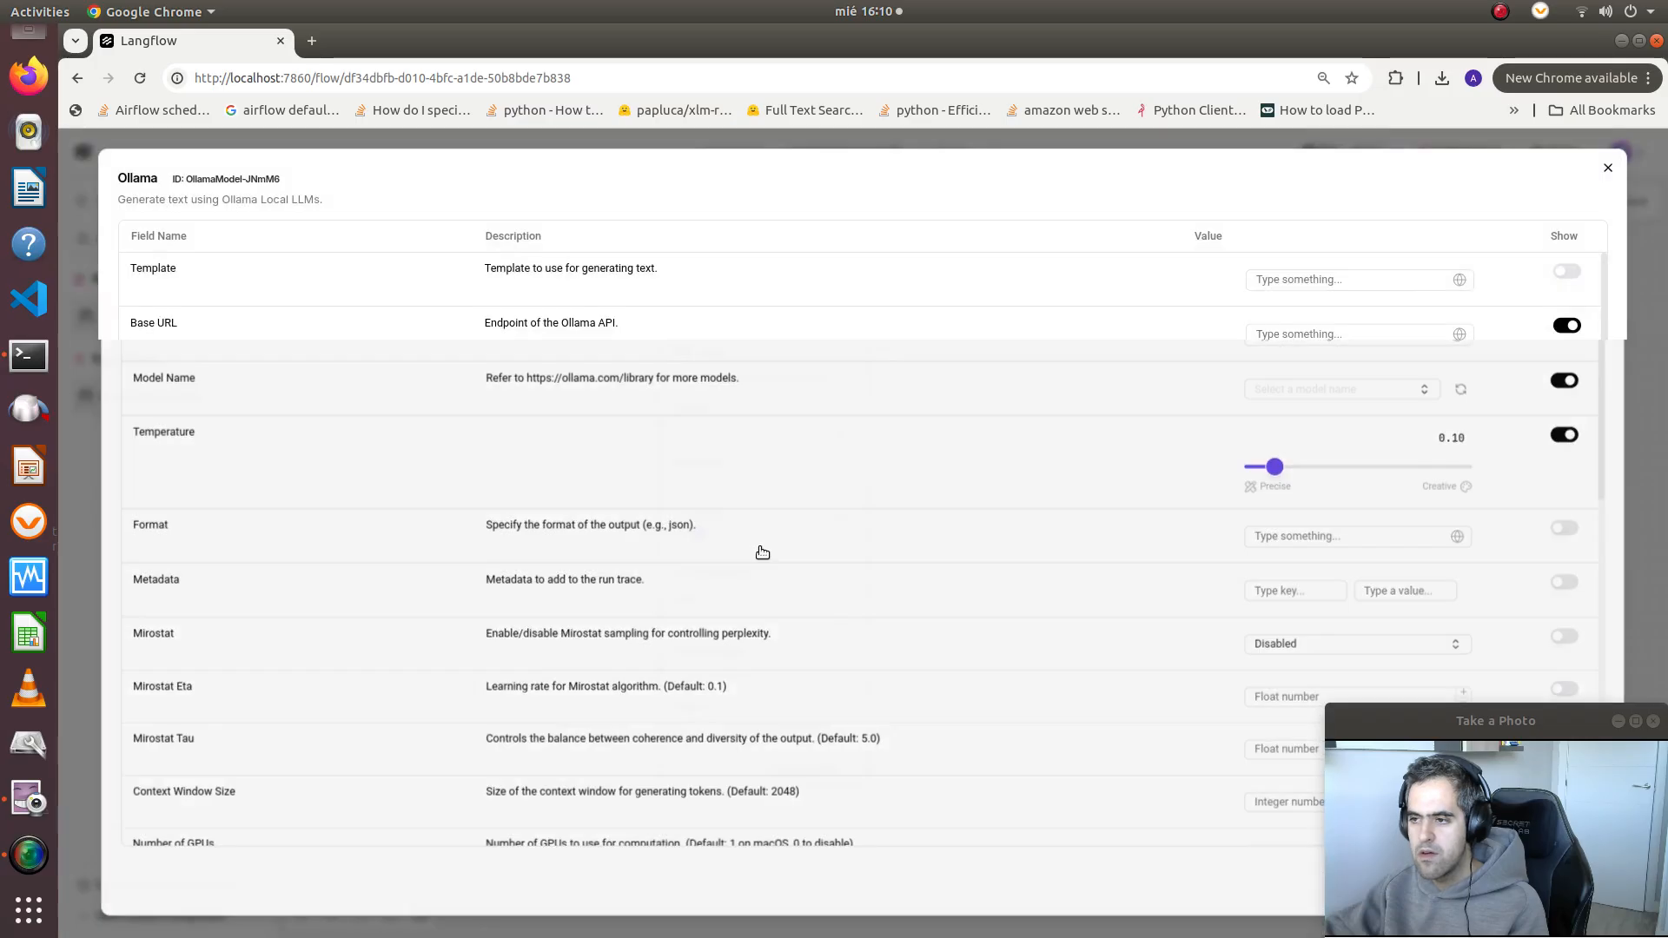
scroll(506, 575, "down", 5)
scroll(507, 574, "down", 5)
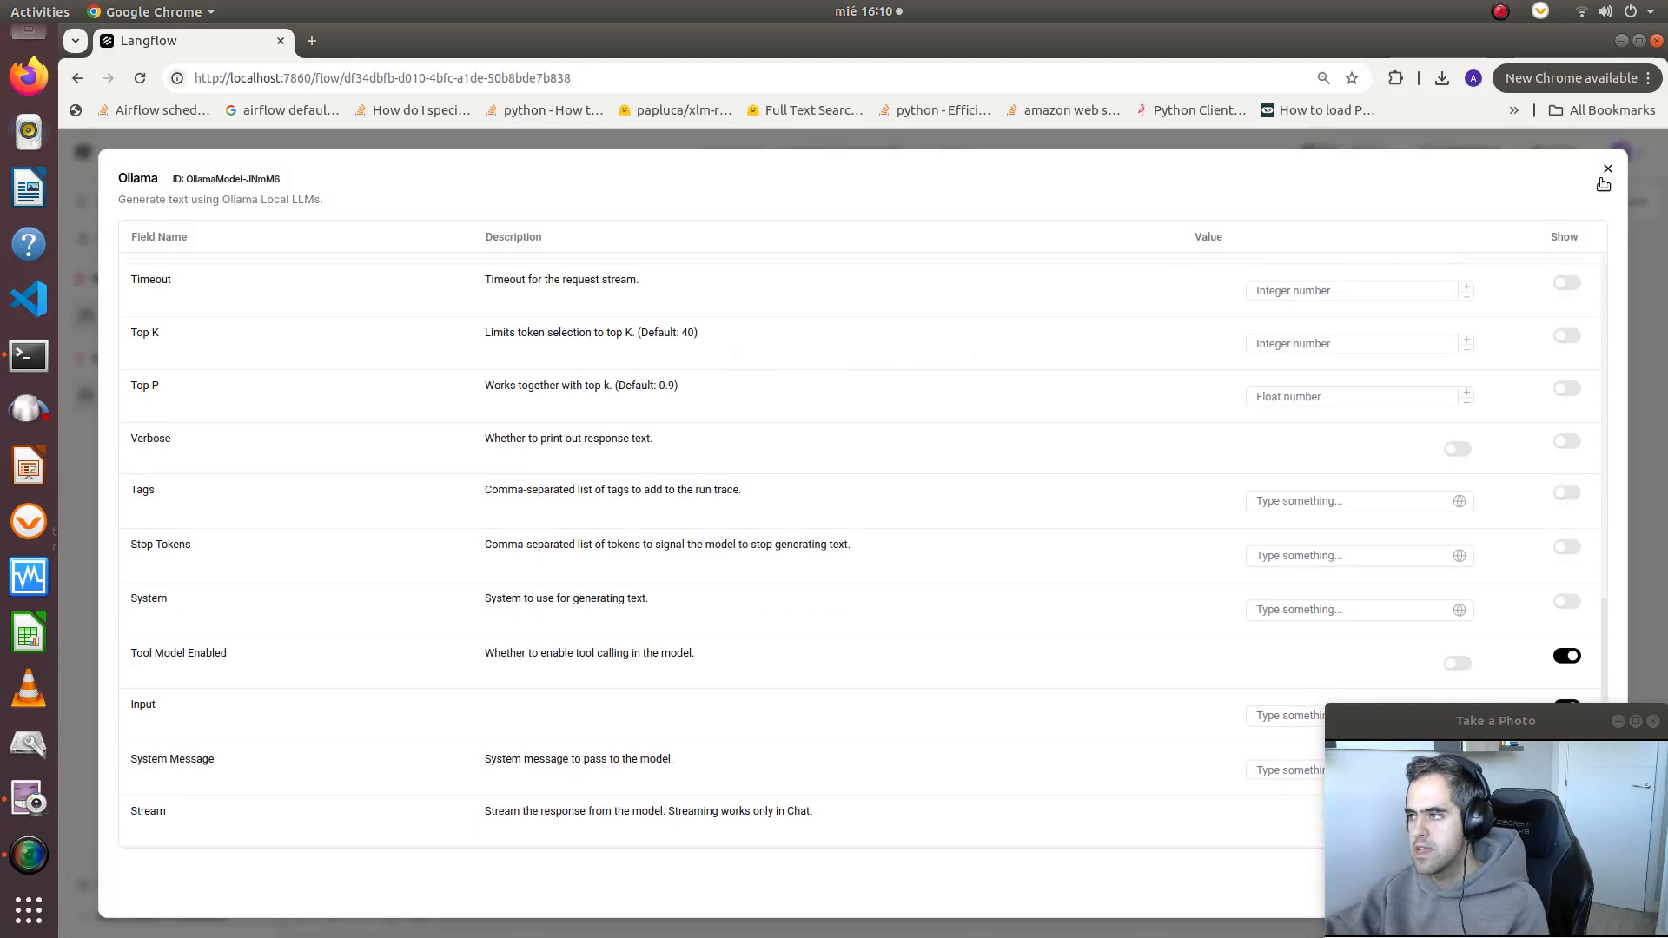
left_click(1608, 168)
Search the component library for mcp
left_click(802, 425)
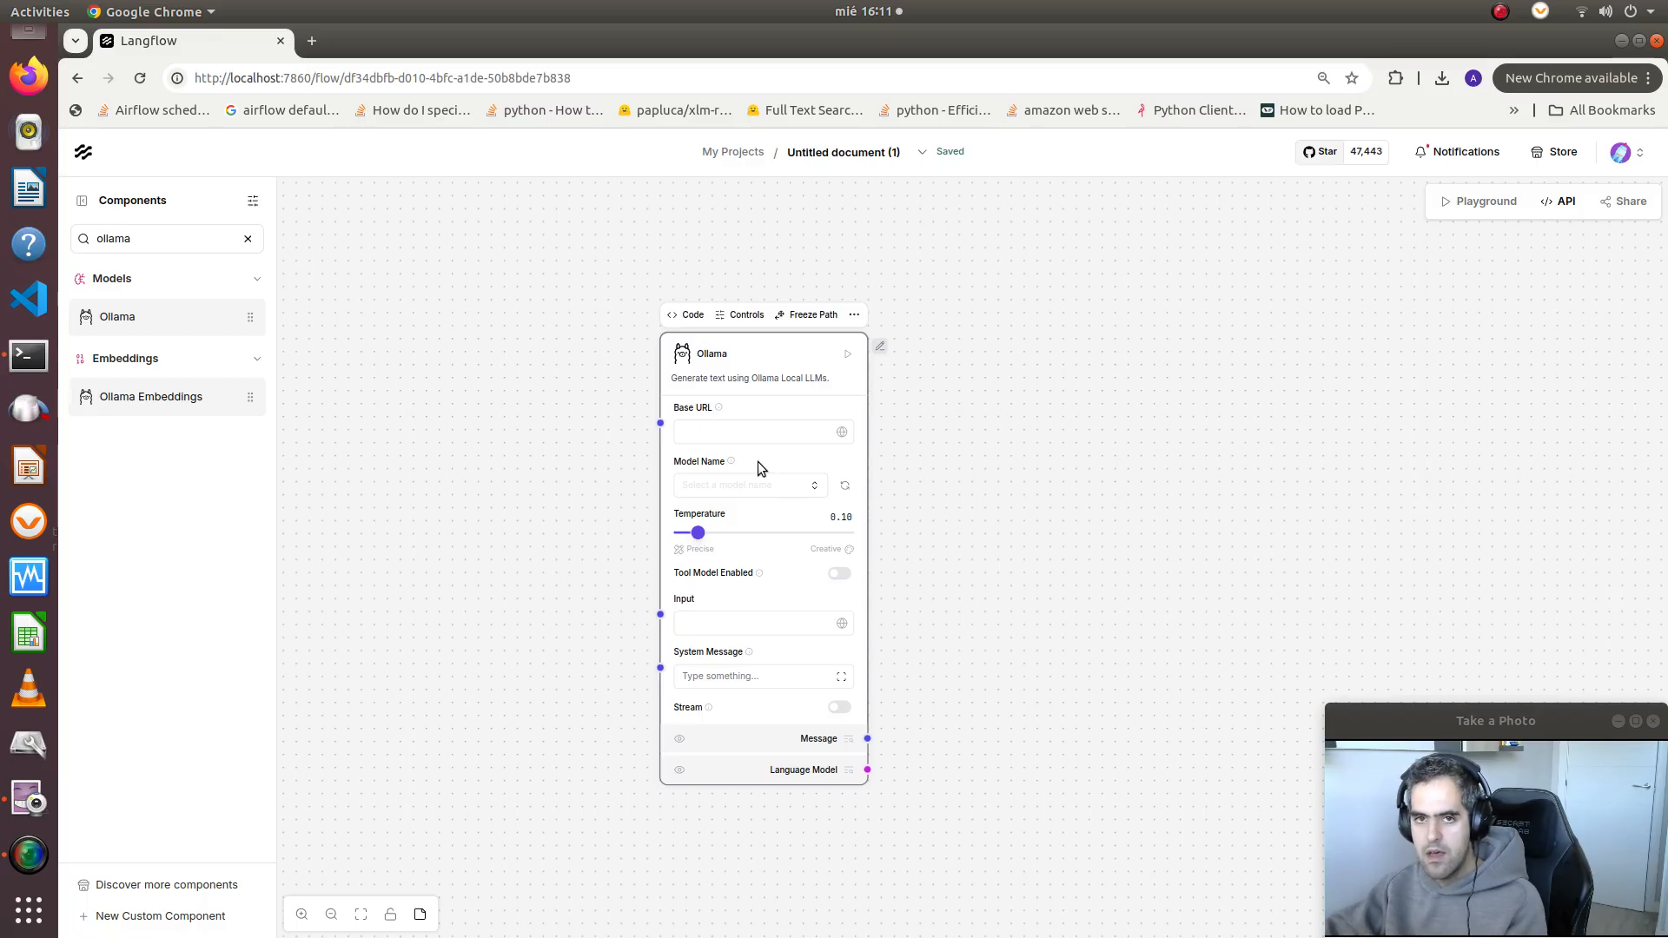
double_click(209, 232)
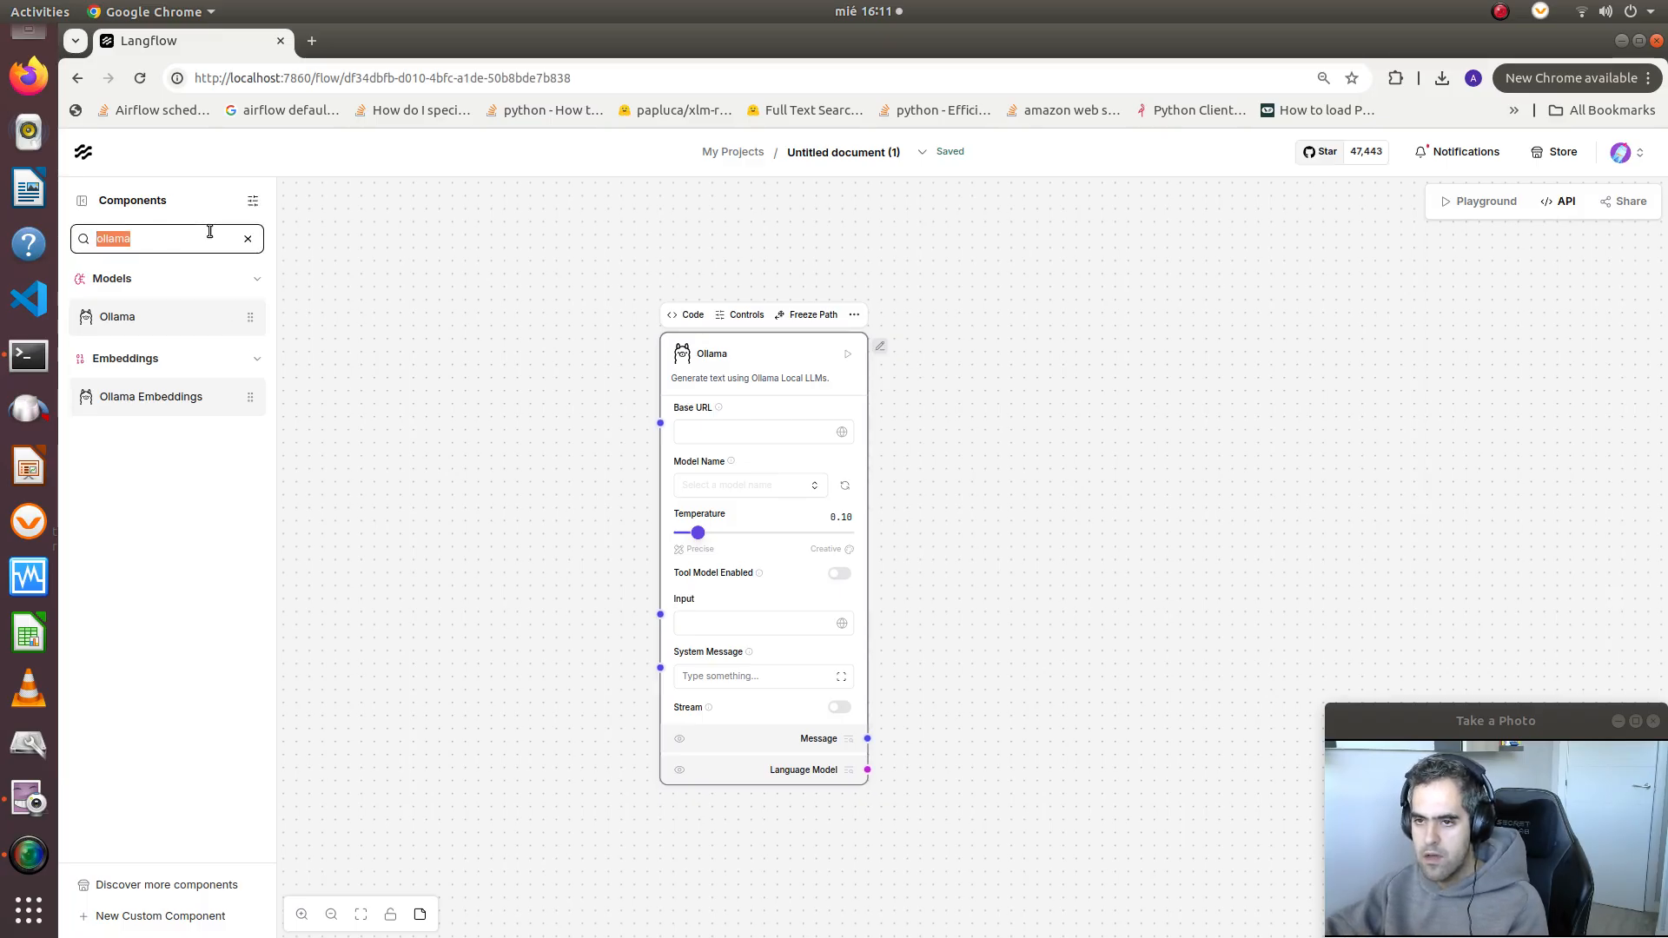
type("mcp")
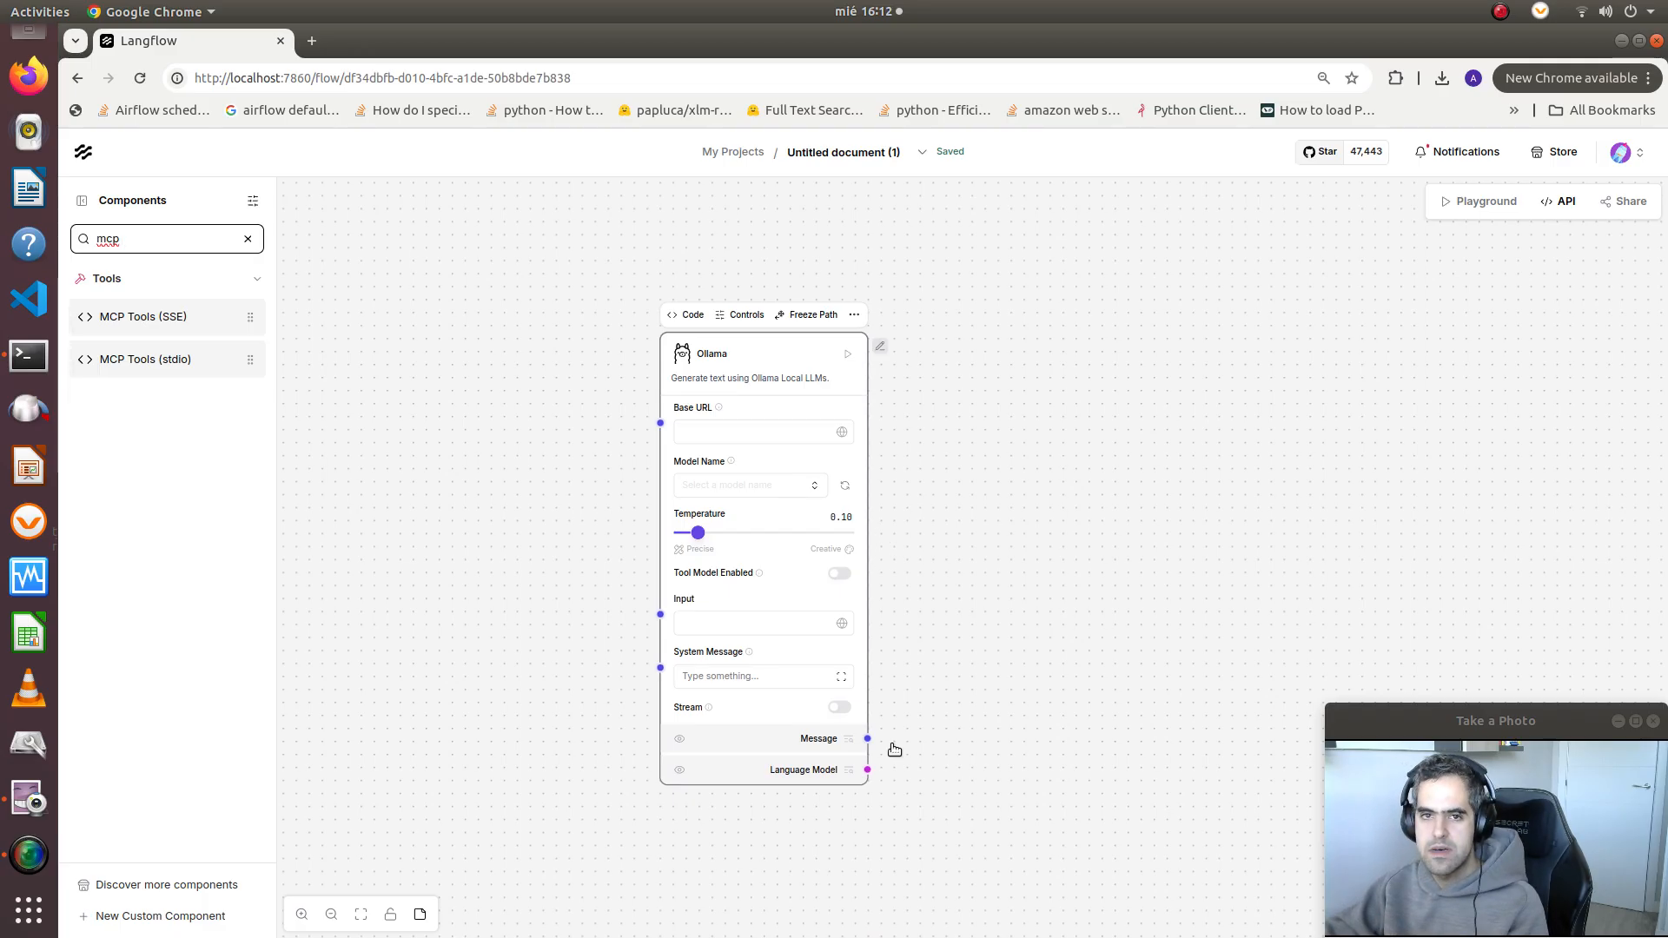
left_click_drag(746, 355, 811, 332)
left_click(774, 410)
type("ht")
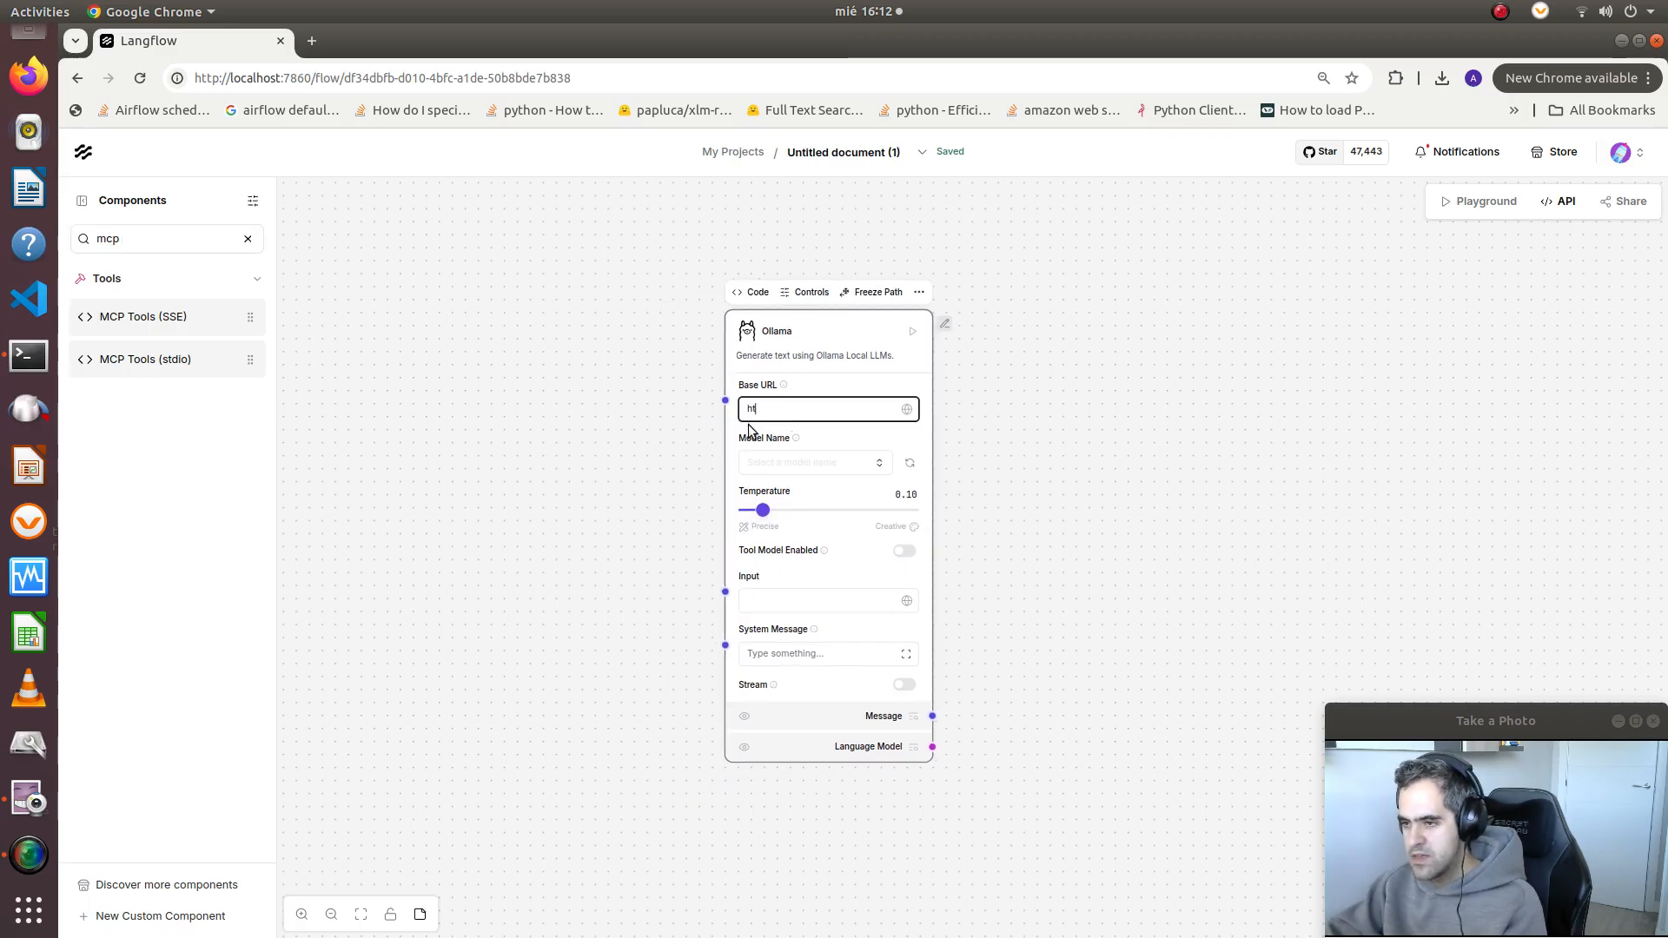
type("tp://0")
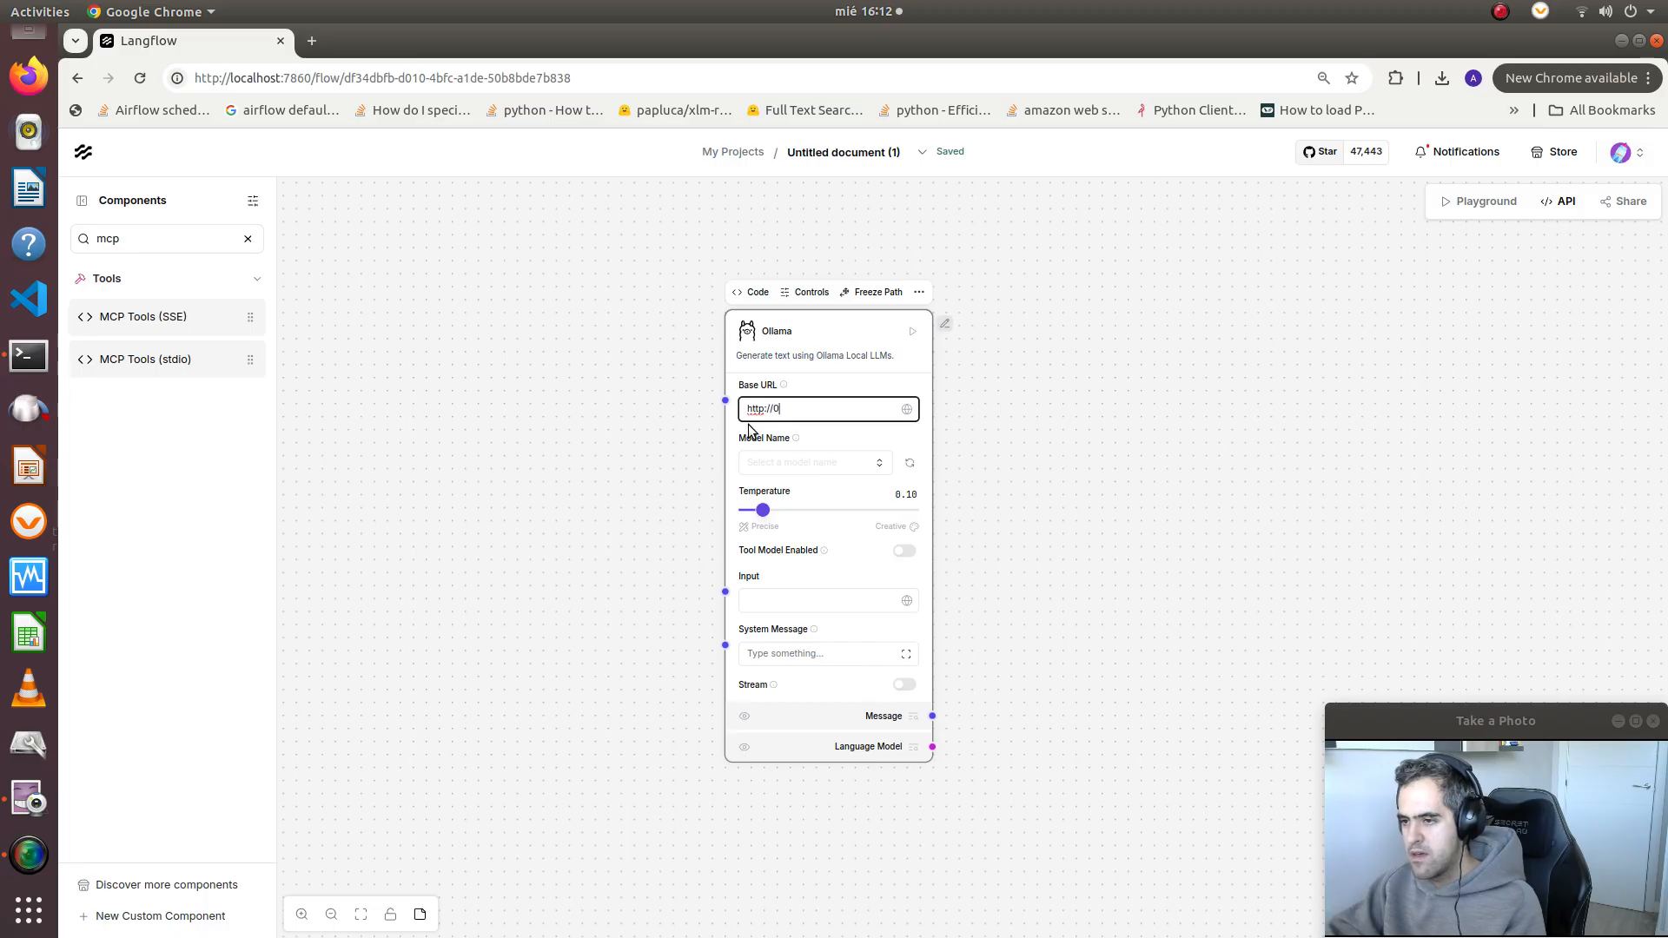
type(".0.0.0")
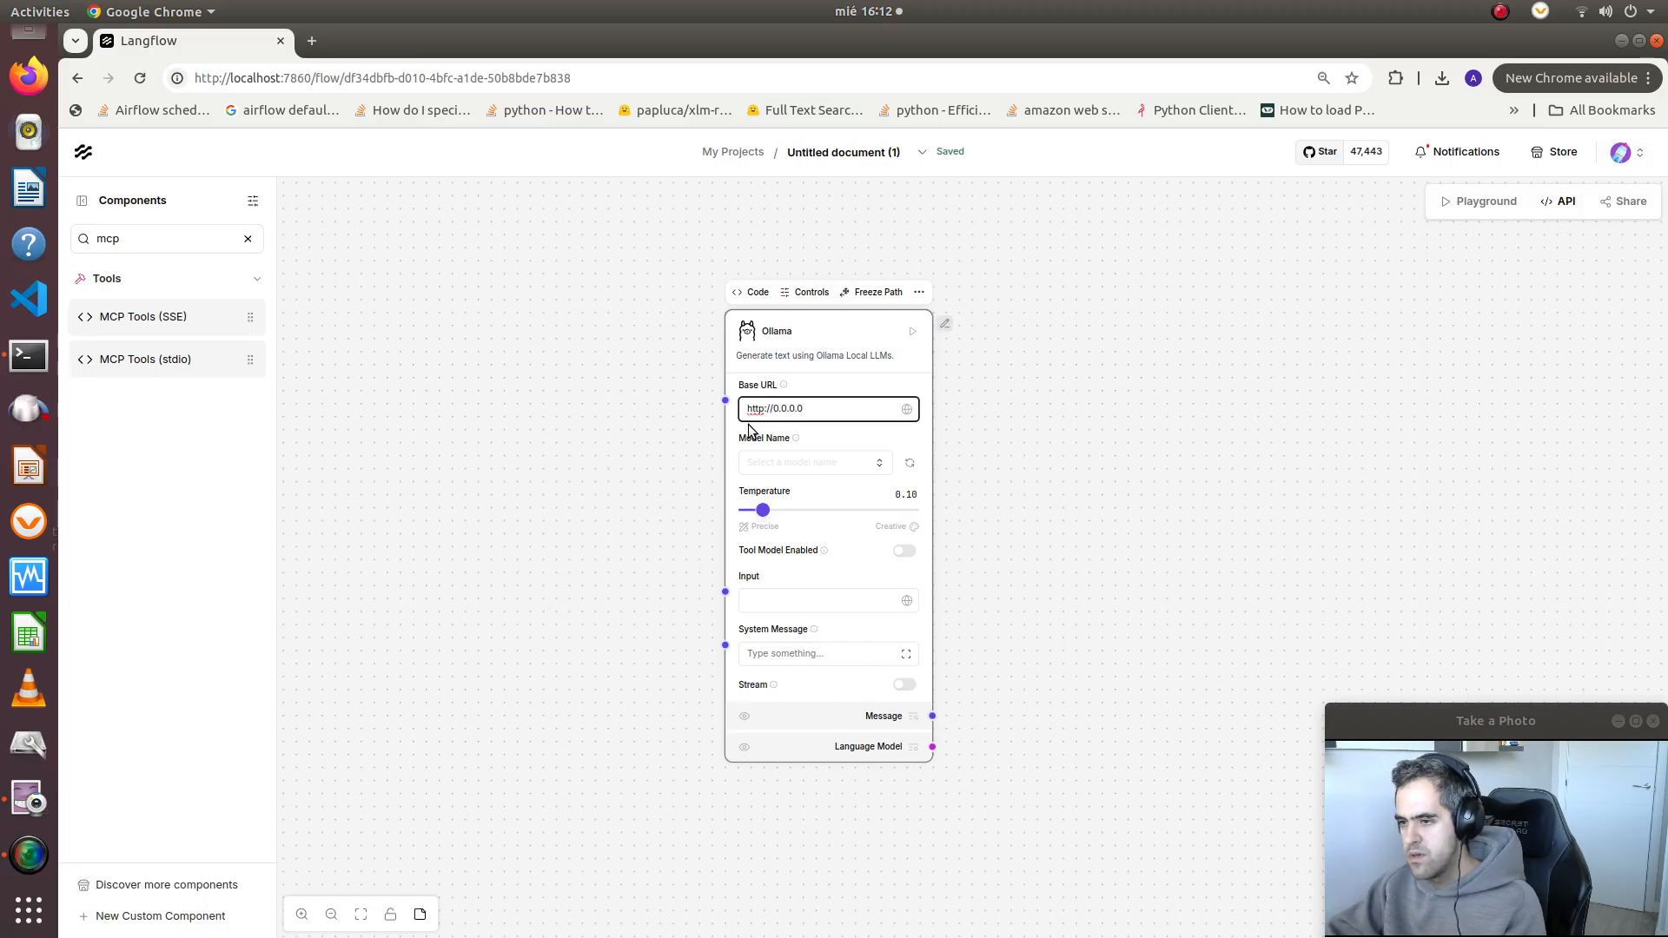
type(":11434")
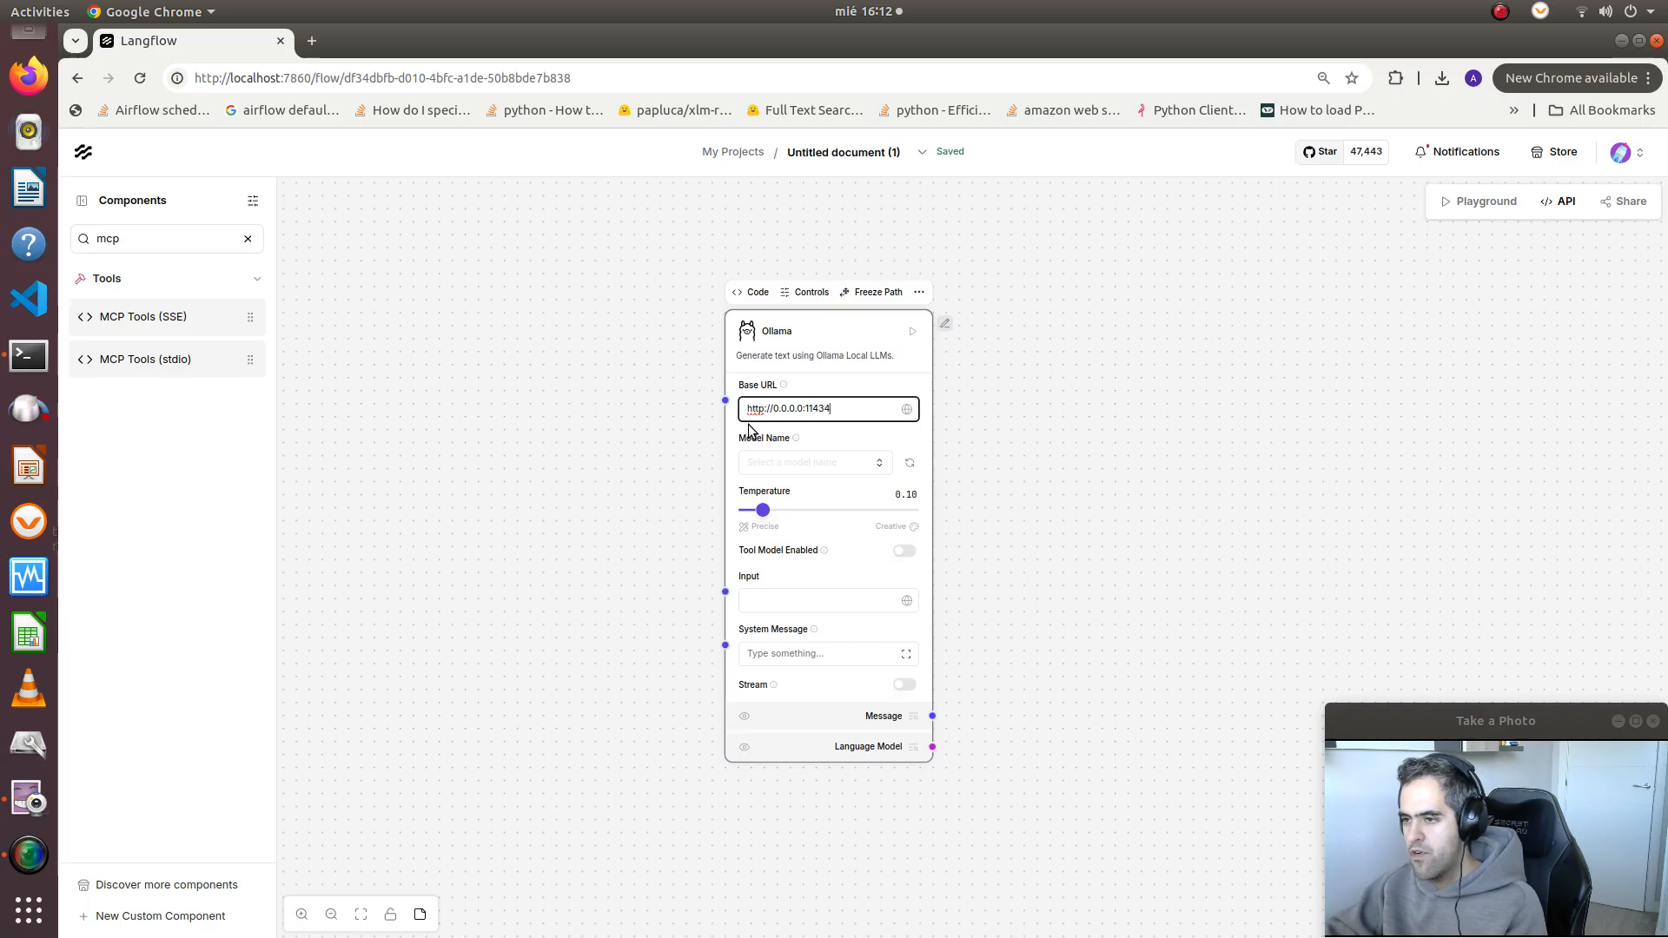
Refresh the Ollama component's model list and select llama3.1:latest as the model
left_click(799, 462)
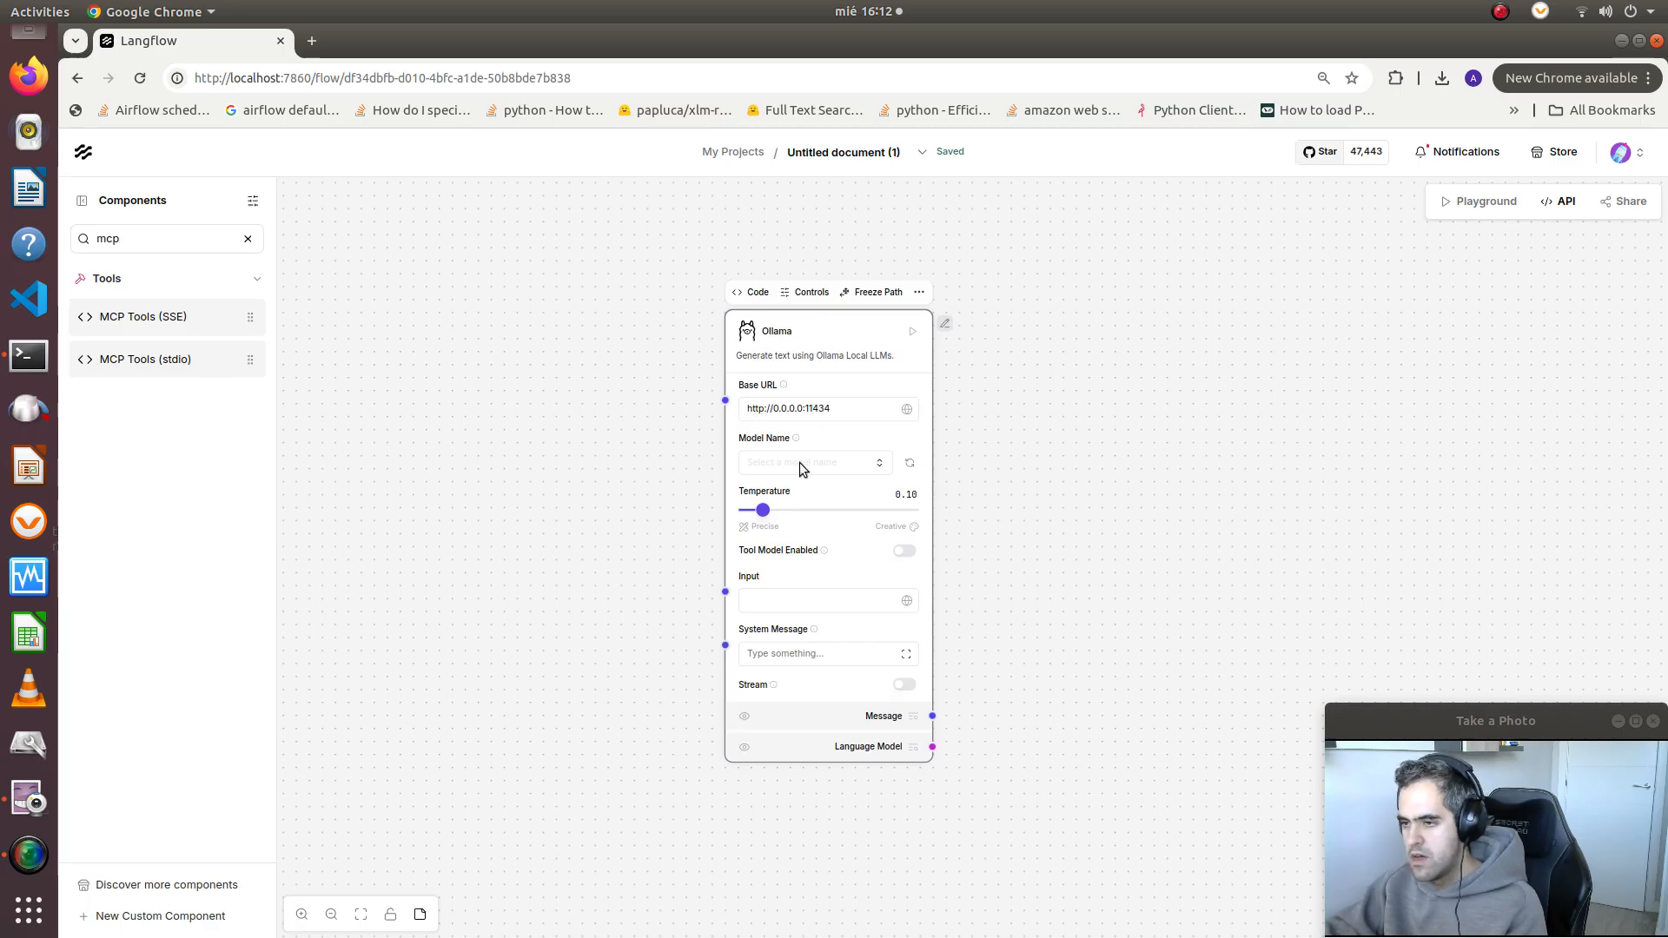
left_click(909, 463)
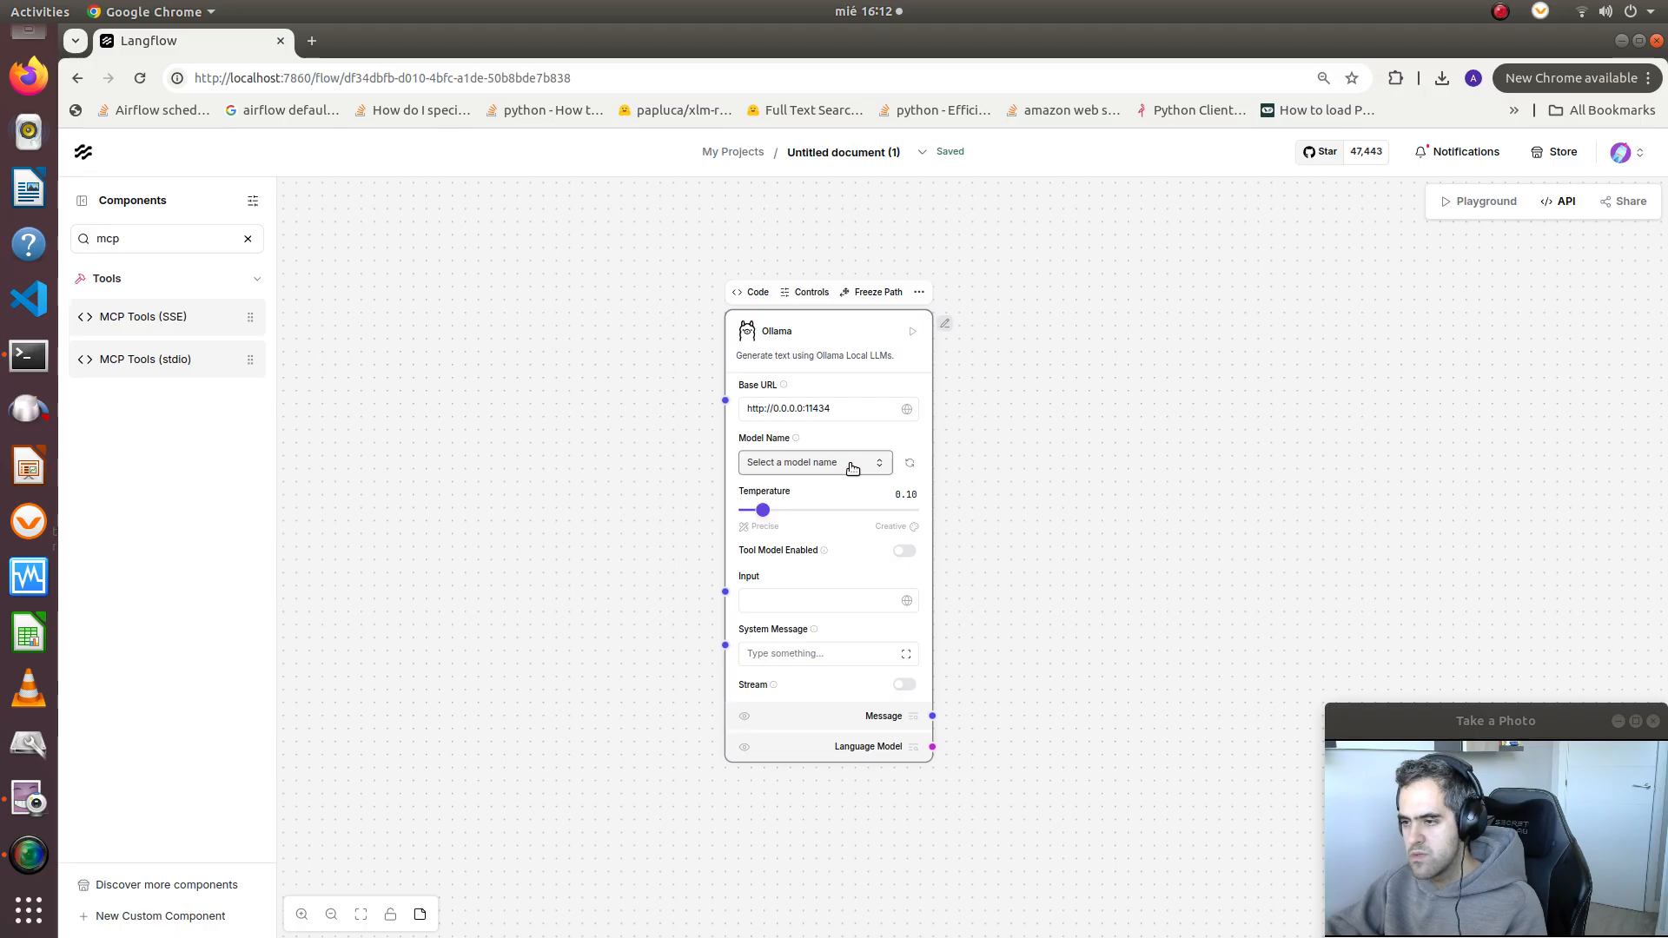
left_click(852, 465)
scroll(787, 600, "down", 3)
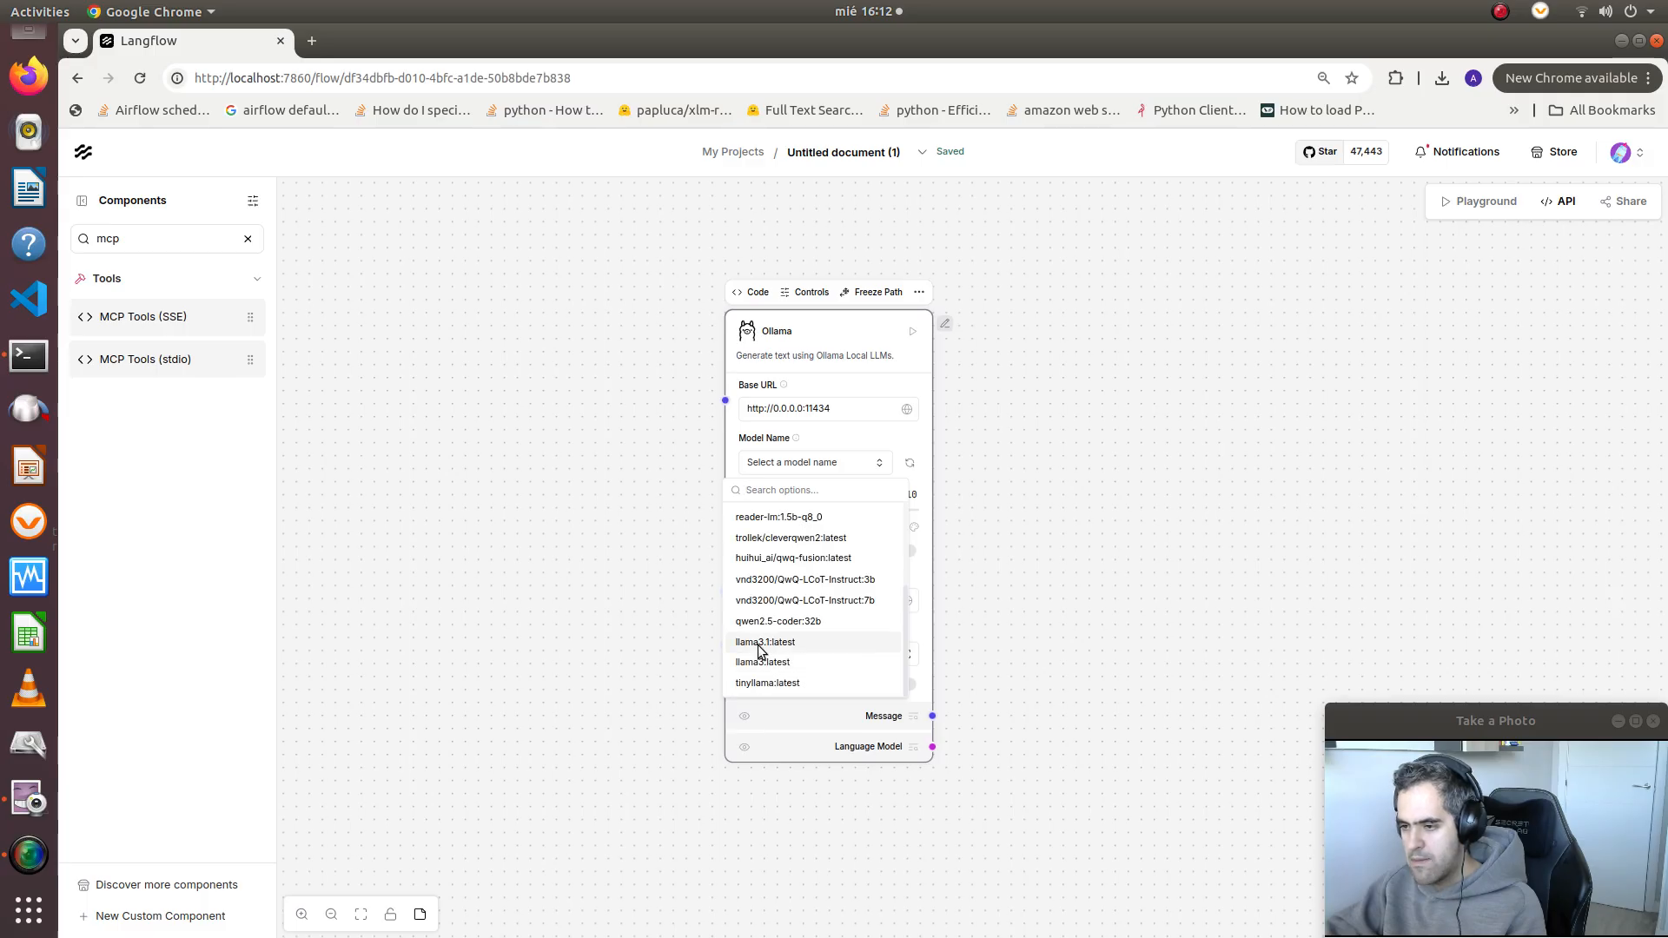
left_click(765, 642)
left_click(764, 599)
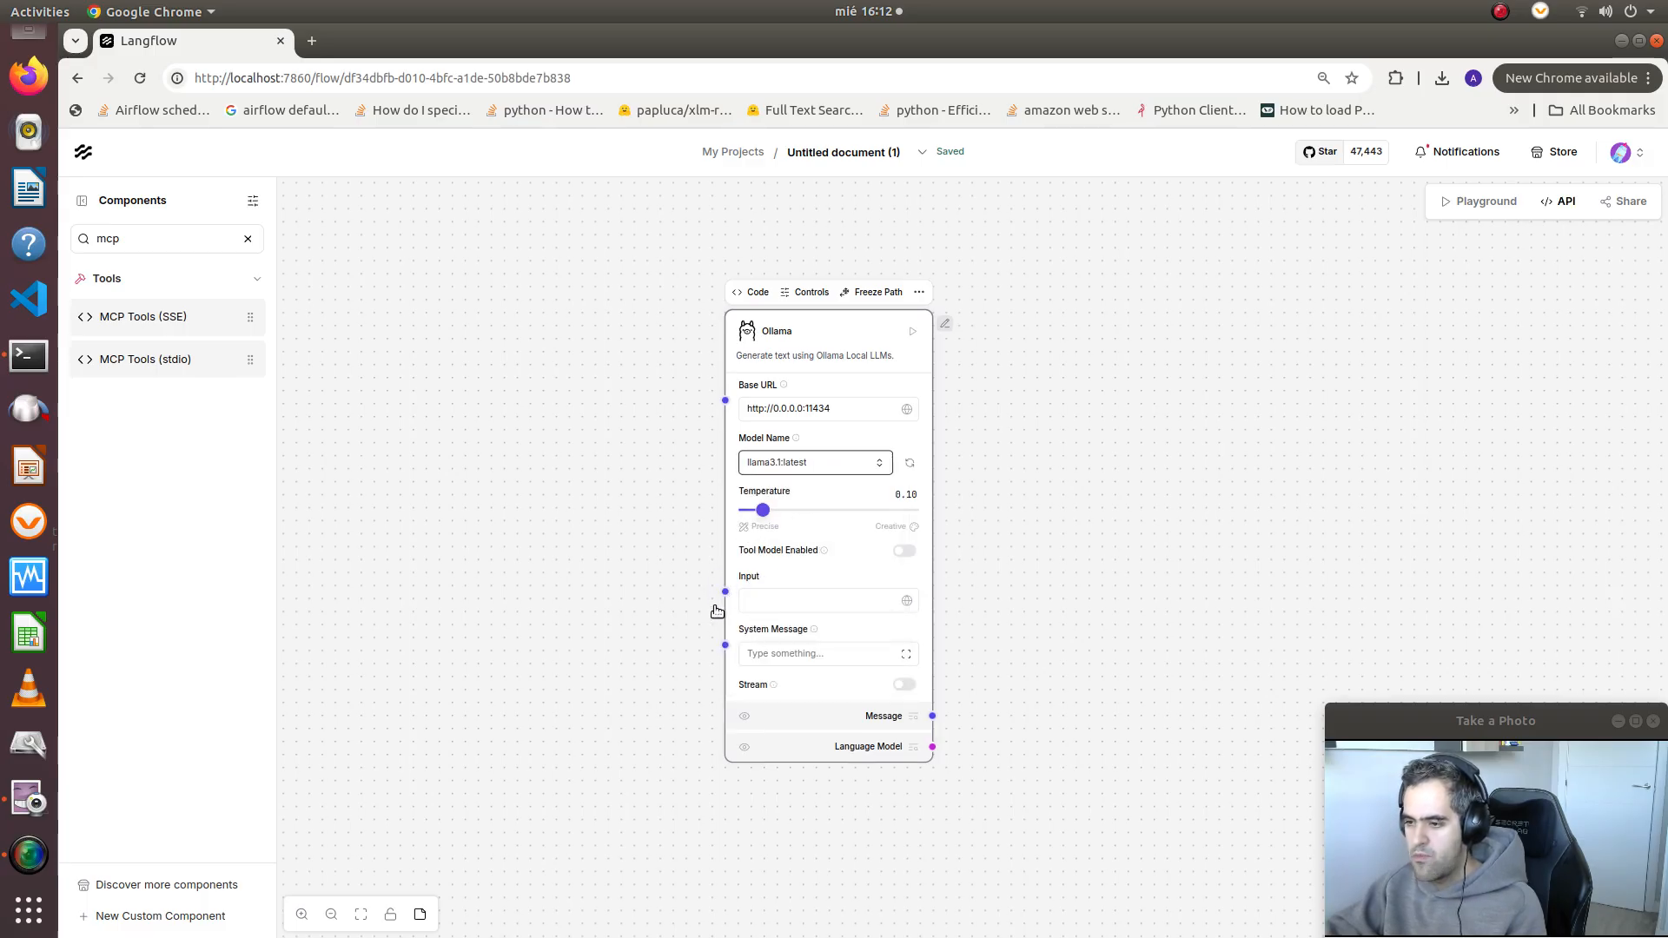
Find and add a Chat Input component beside the Ollama component and connect its output to Ollama's Input
left_click_drag(726, 592, 596, 651)
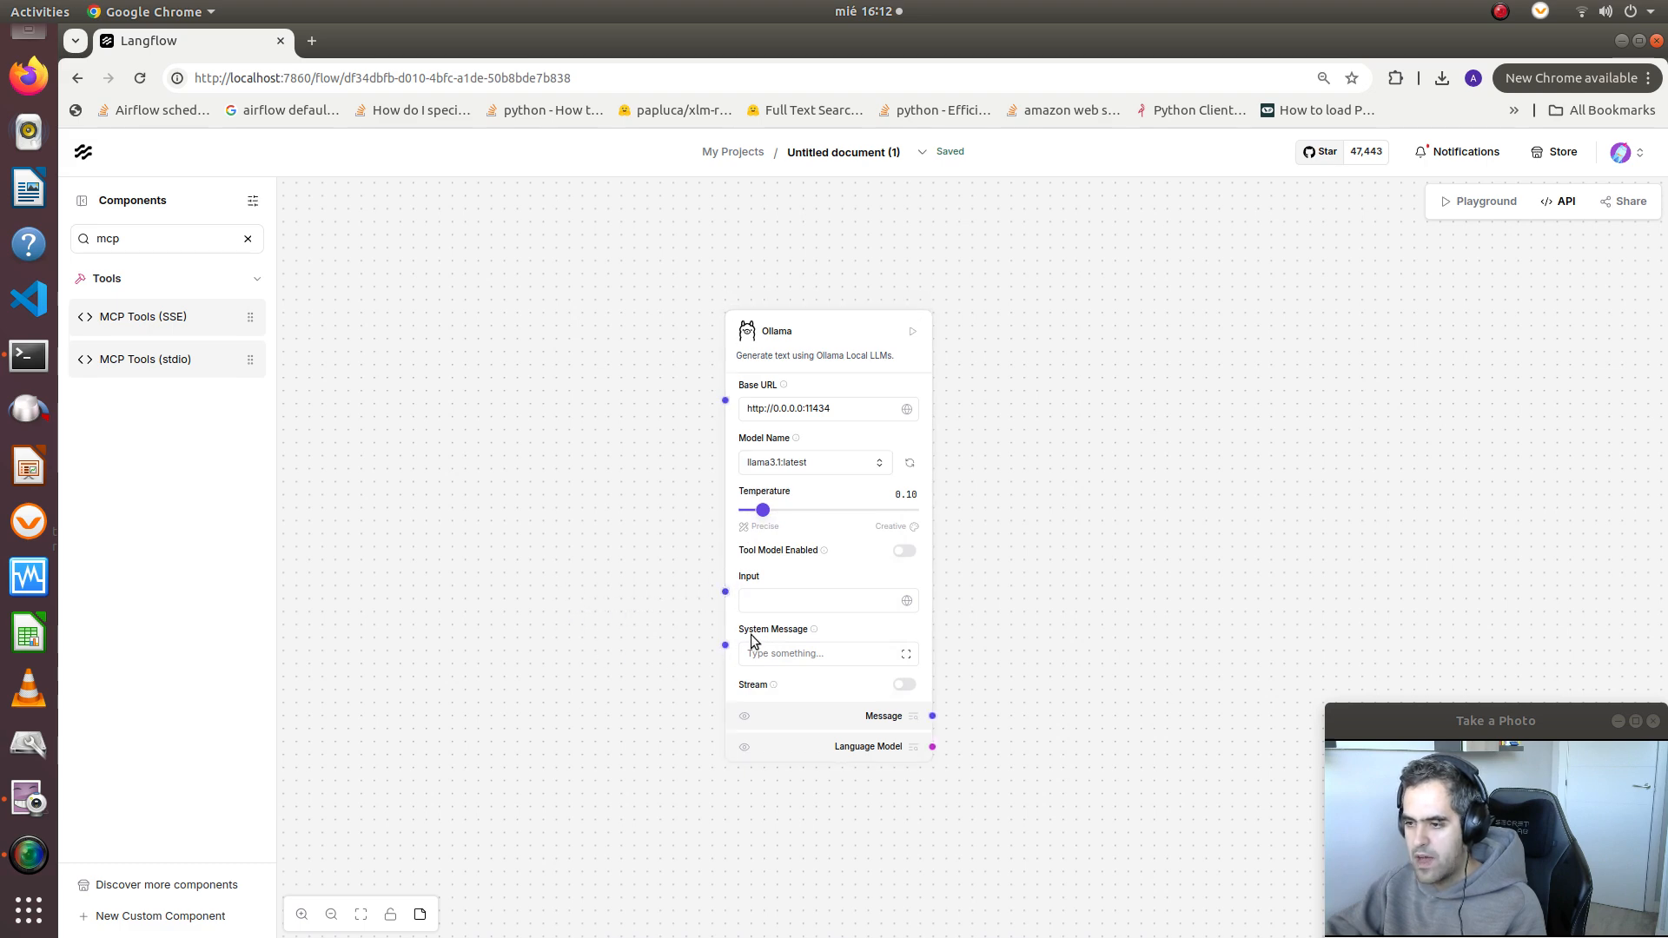
left_click(135, 248)
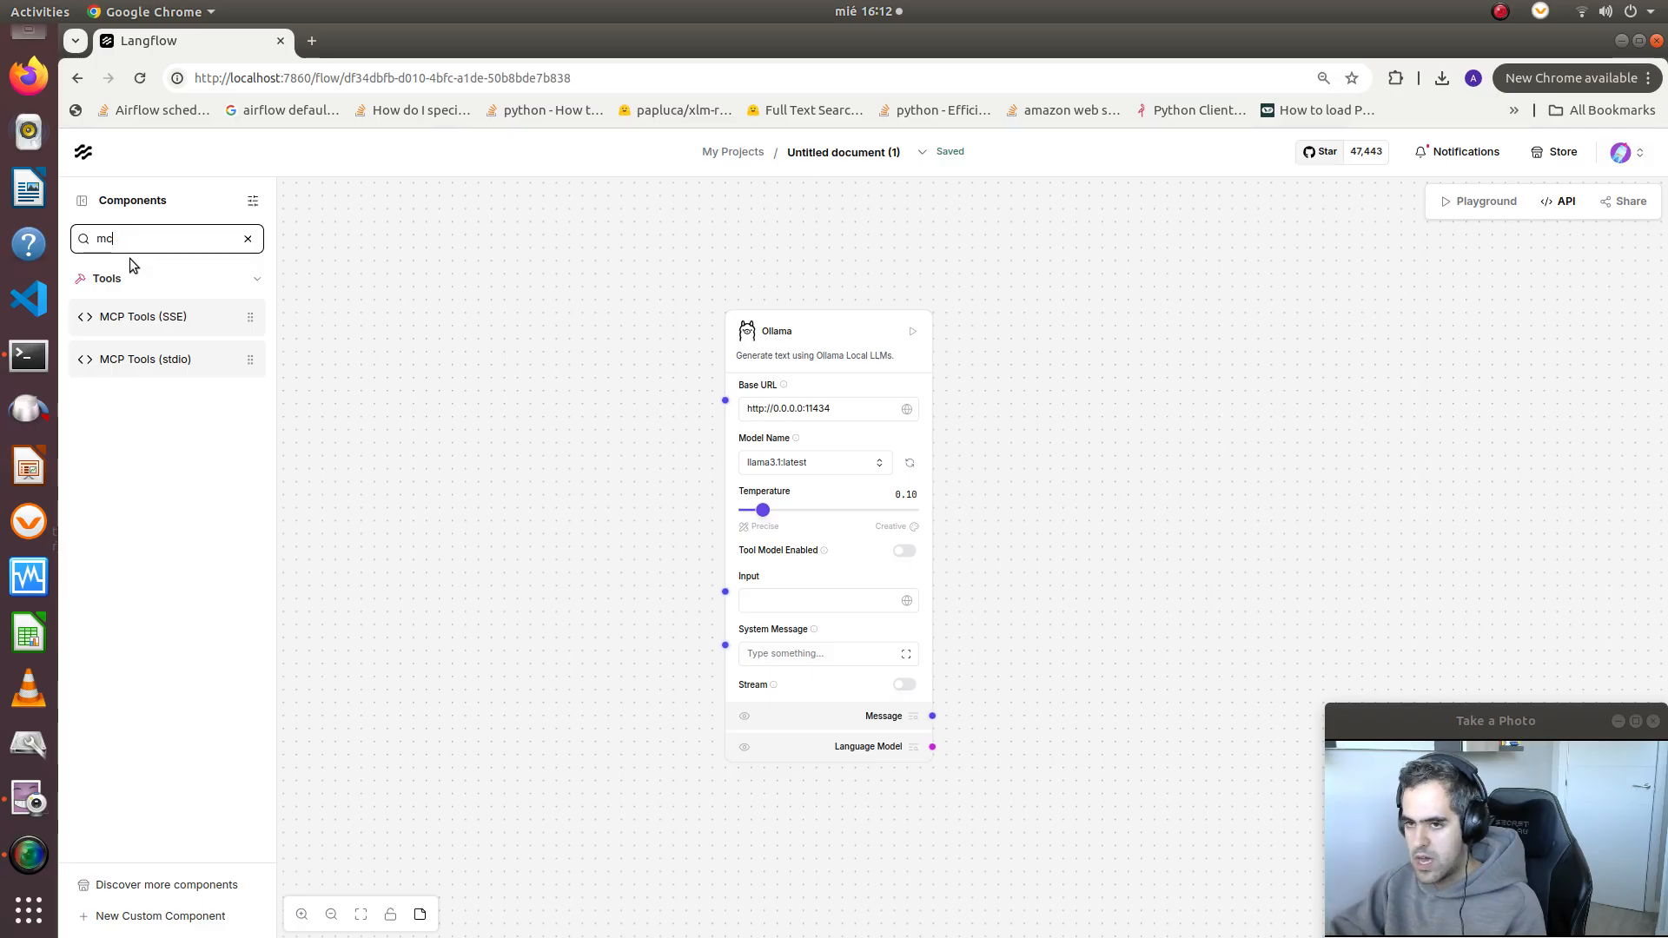
key("BackSpace")
key("BackSpace")
key("BackSpace")
type("chat")
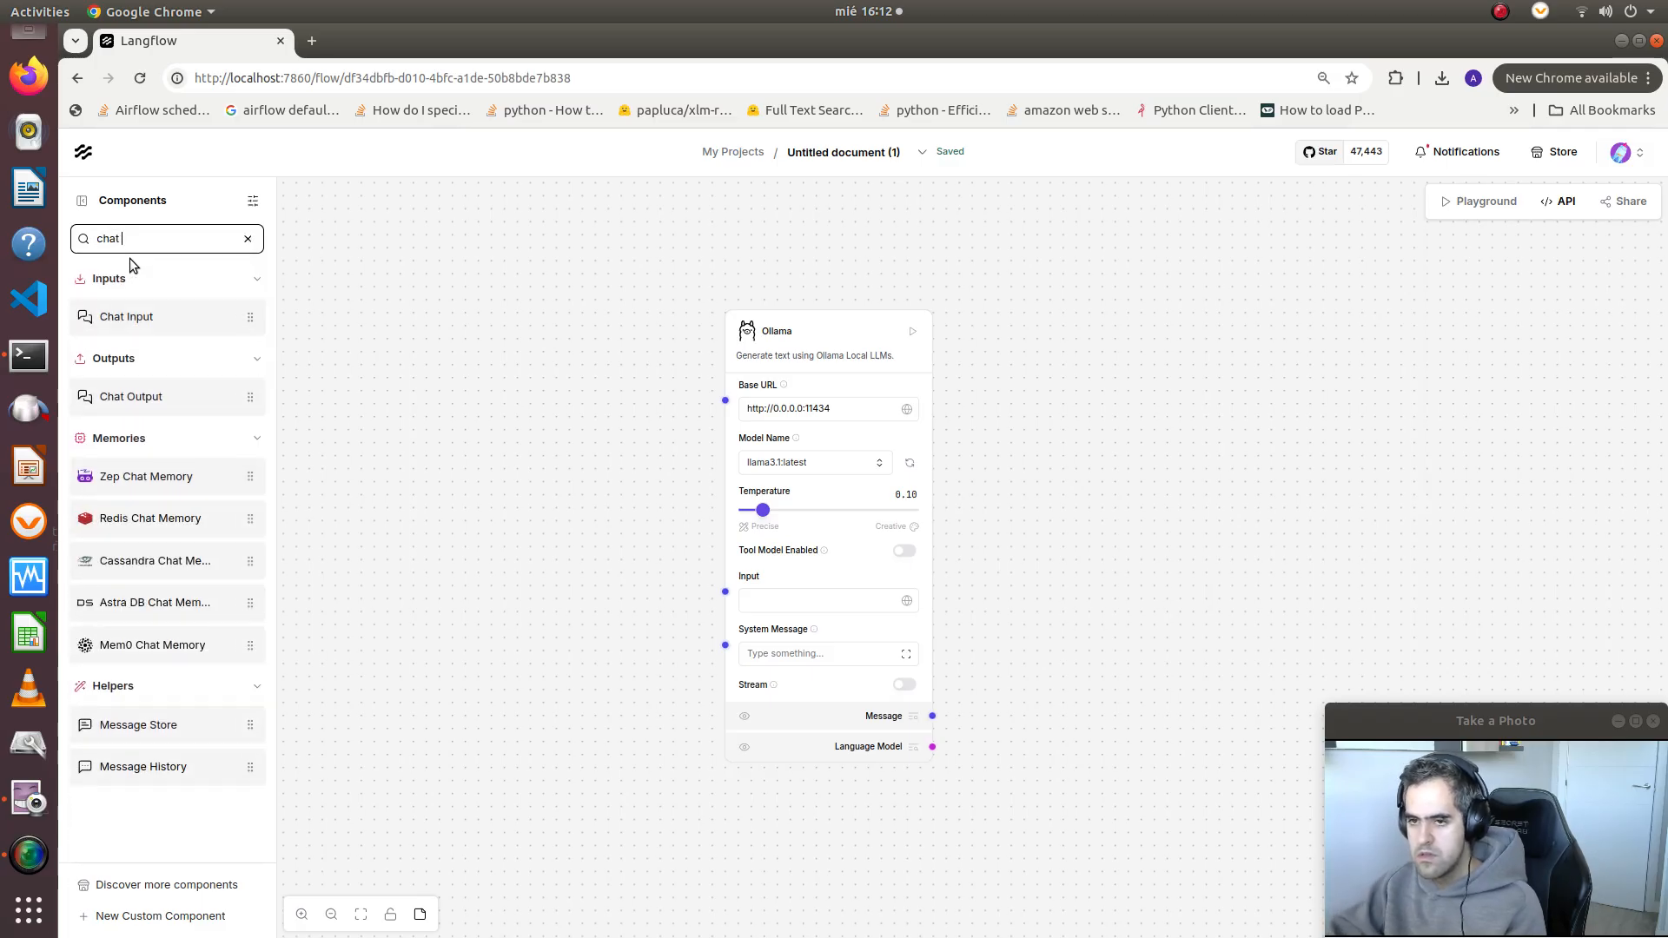
left_click_drag(126, 317, 424, 521)
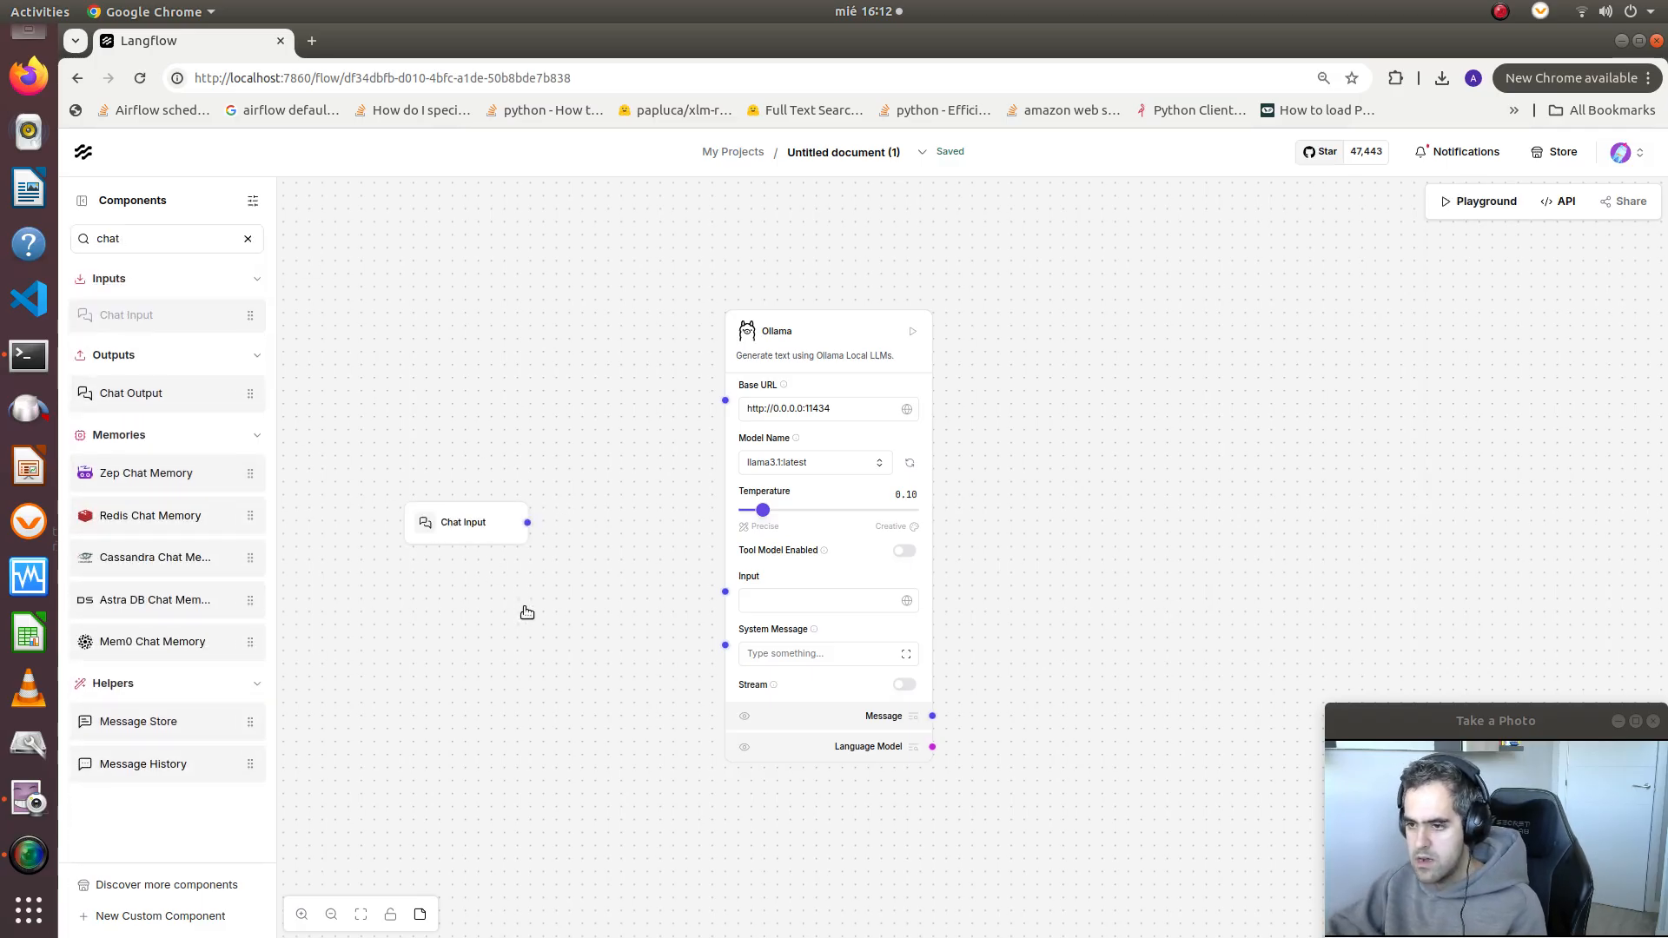
left_click_drag(527, 525, 726, 591)
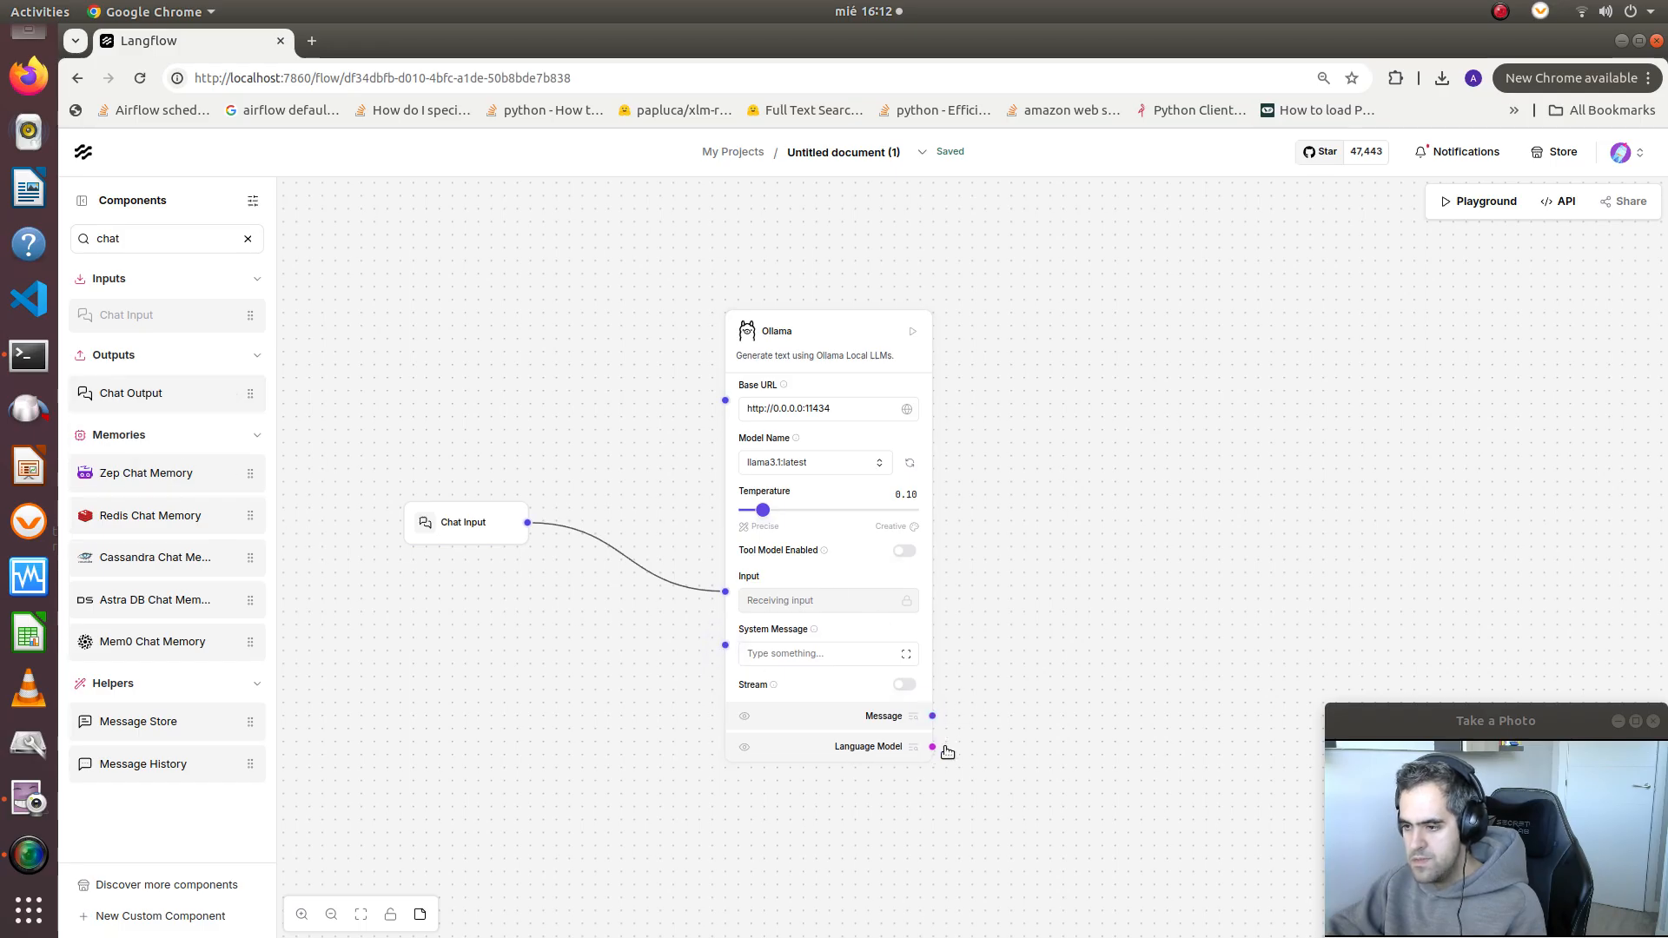
Search the component library for agent and place an Agent component beside the Ollama component, opposite the Chat Input
left_click_drag(988, 743, 851, 665)
left_click(145, 233)
key("BackSpace")
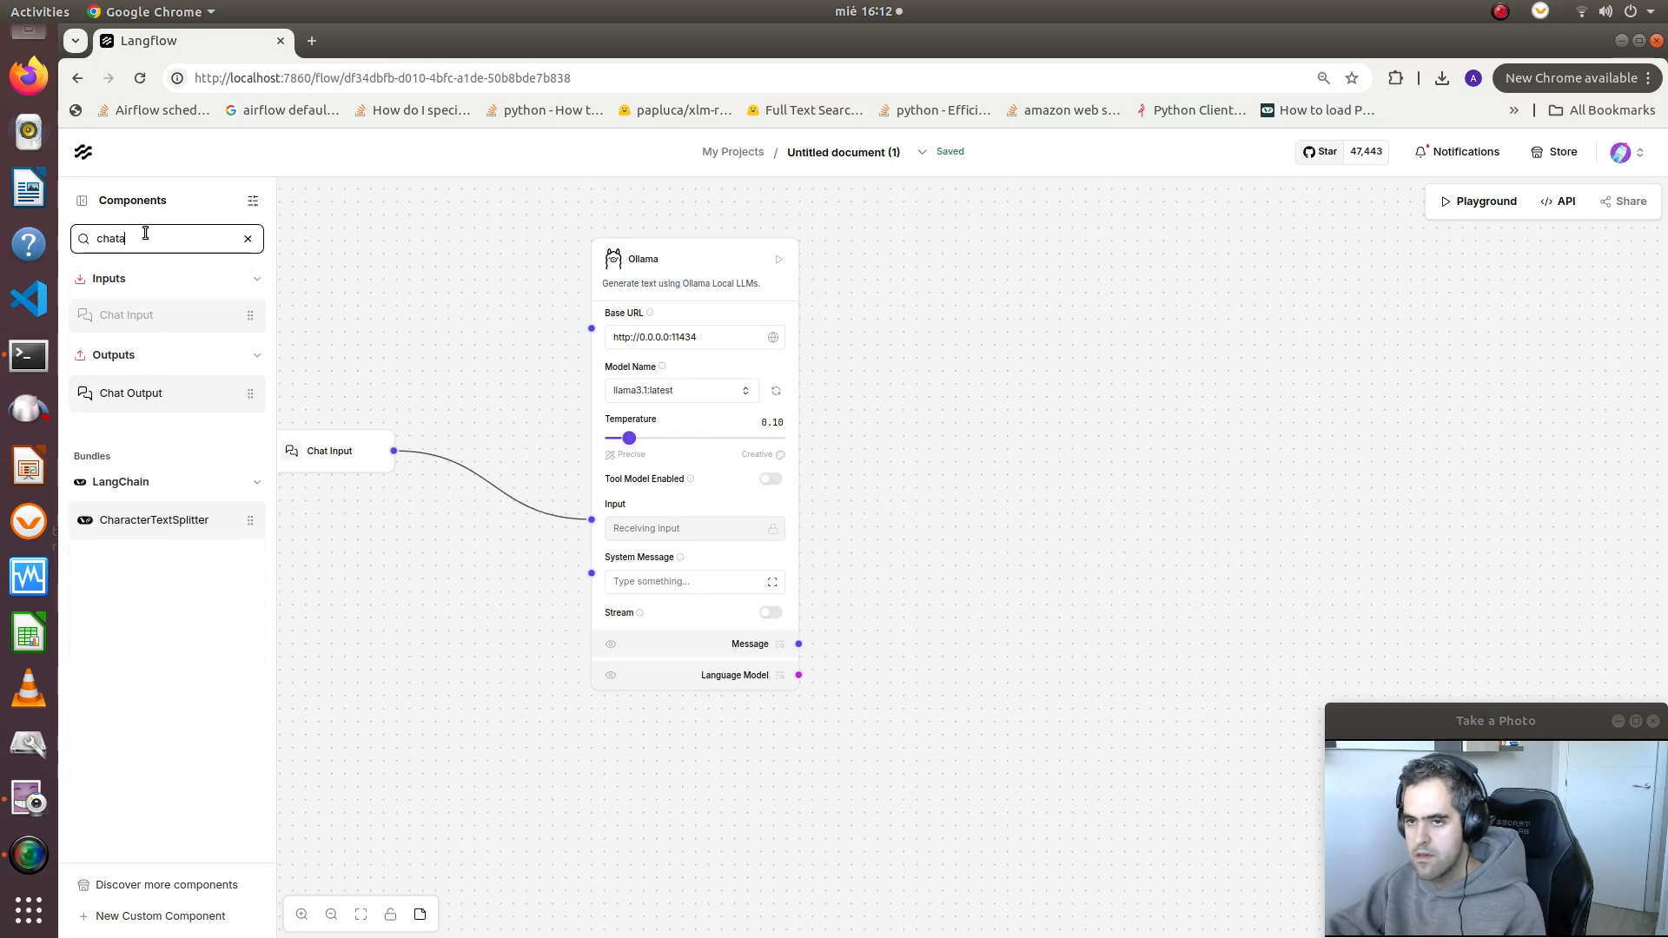
key("BackSpace")
key("BackSpace")
key("BackSpace")
type("agent")
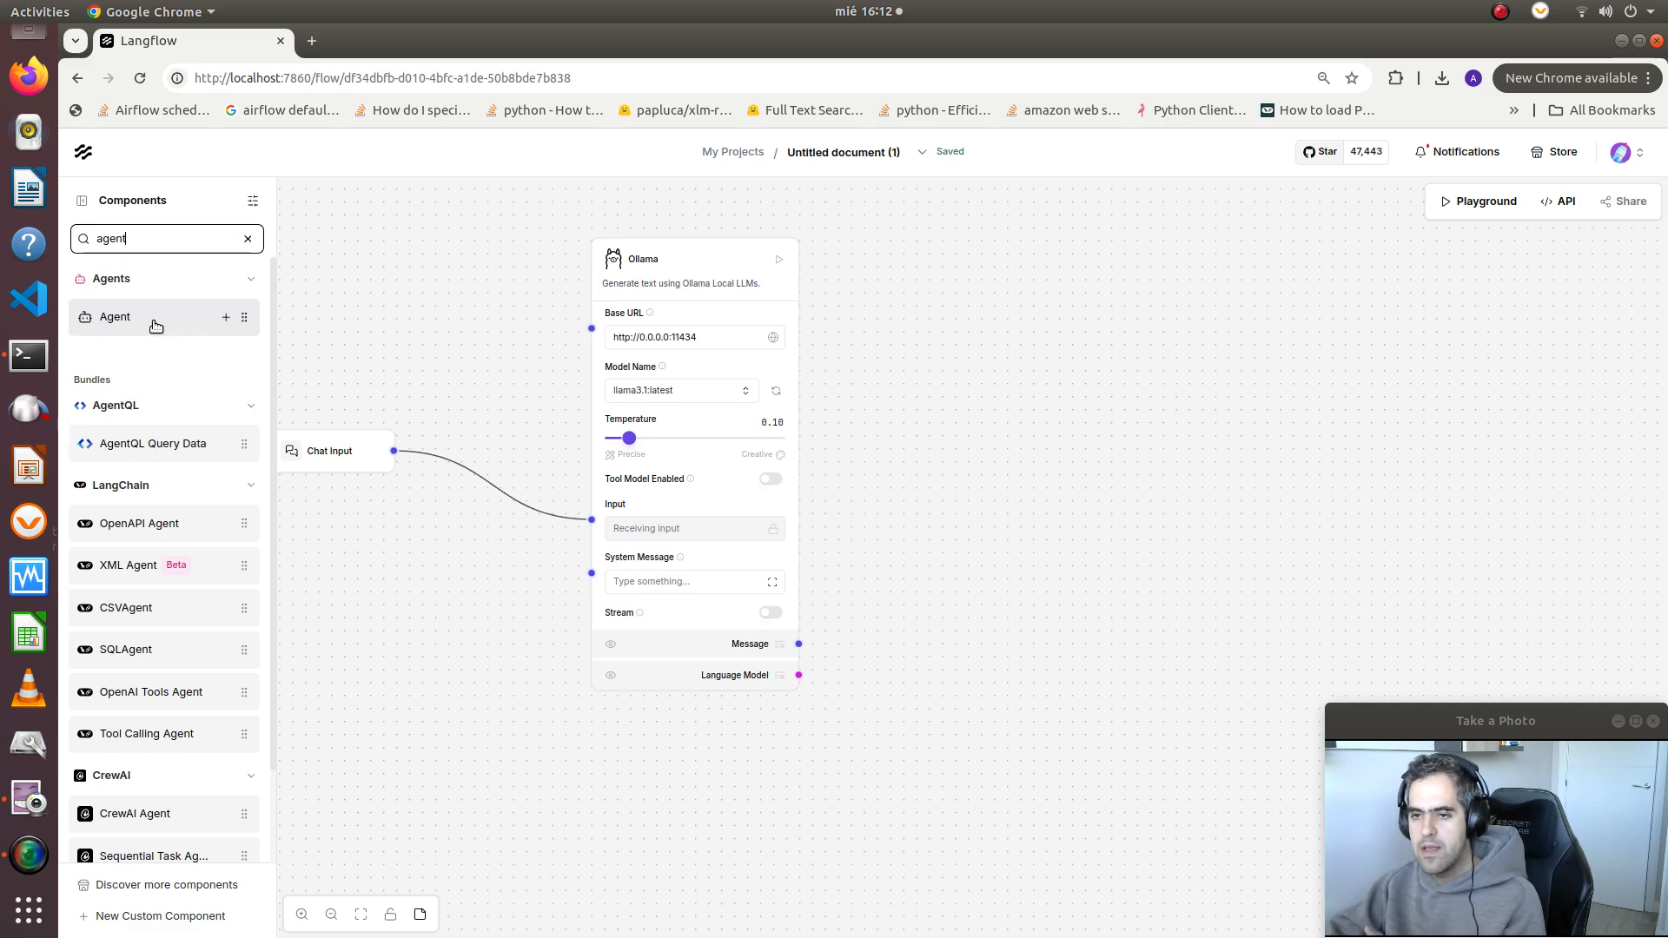
left_click_drag(155, 326, 1001, 475)
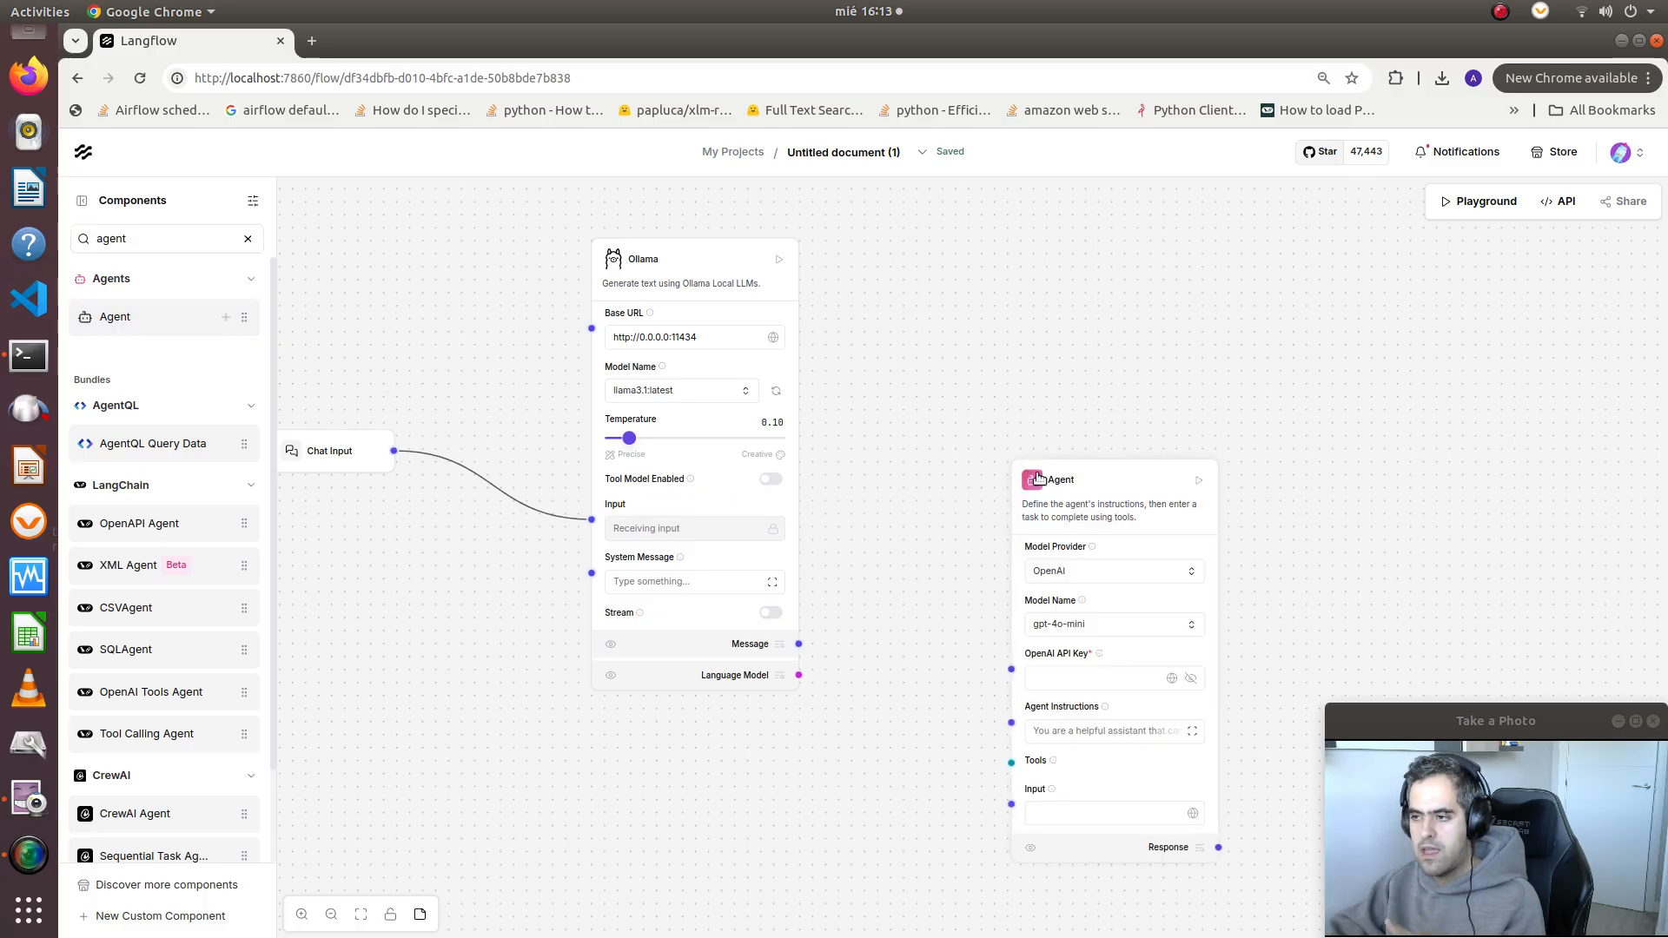
left_click_drag(1052, 424, 1007, 279)
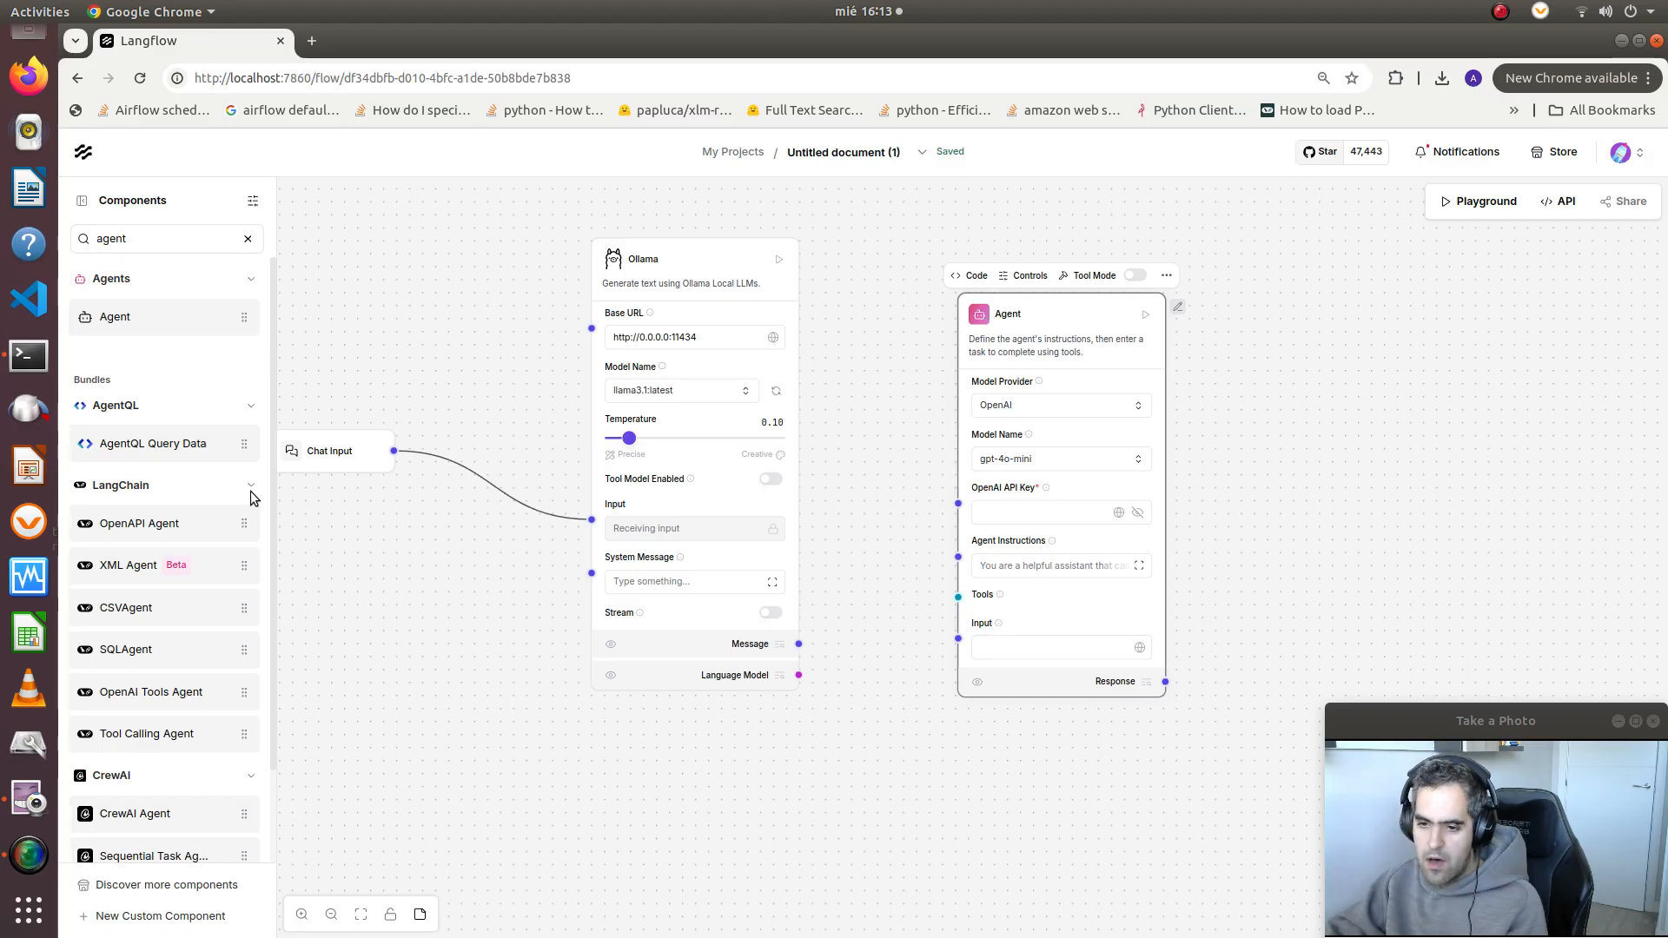
left_click(365, 600)
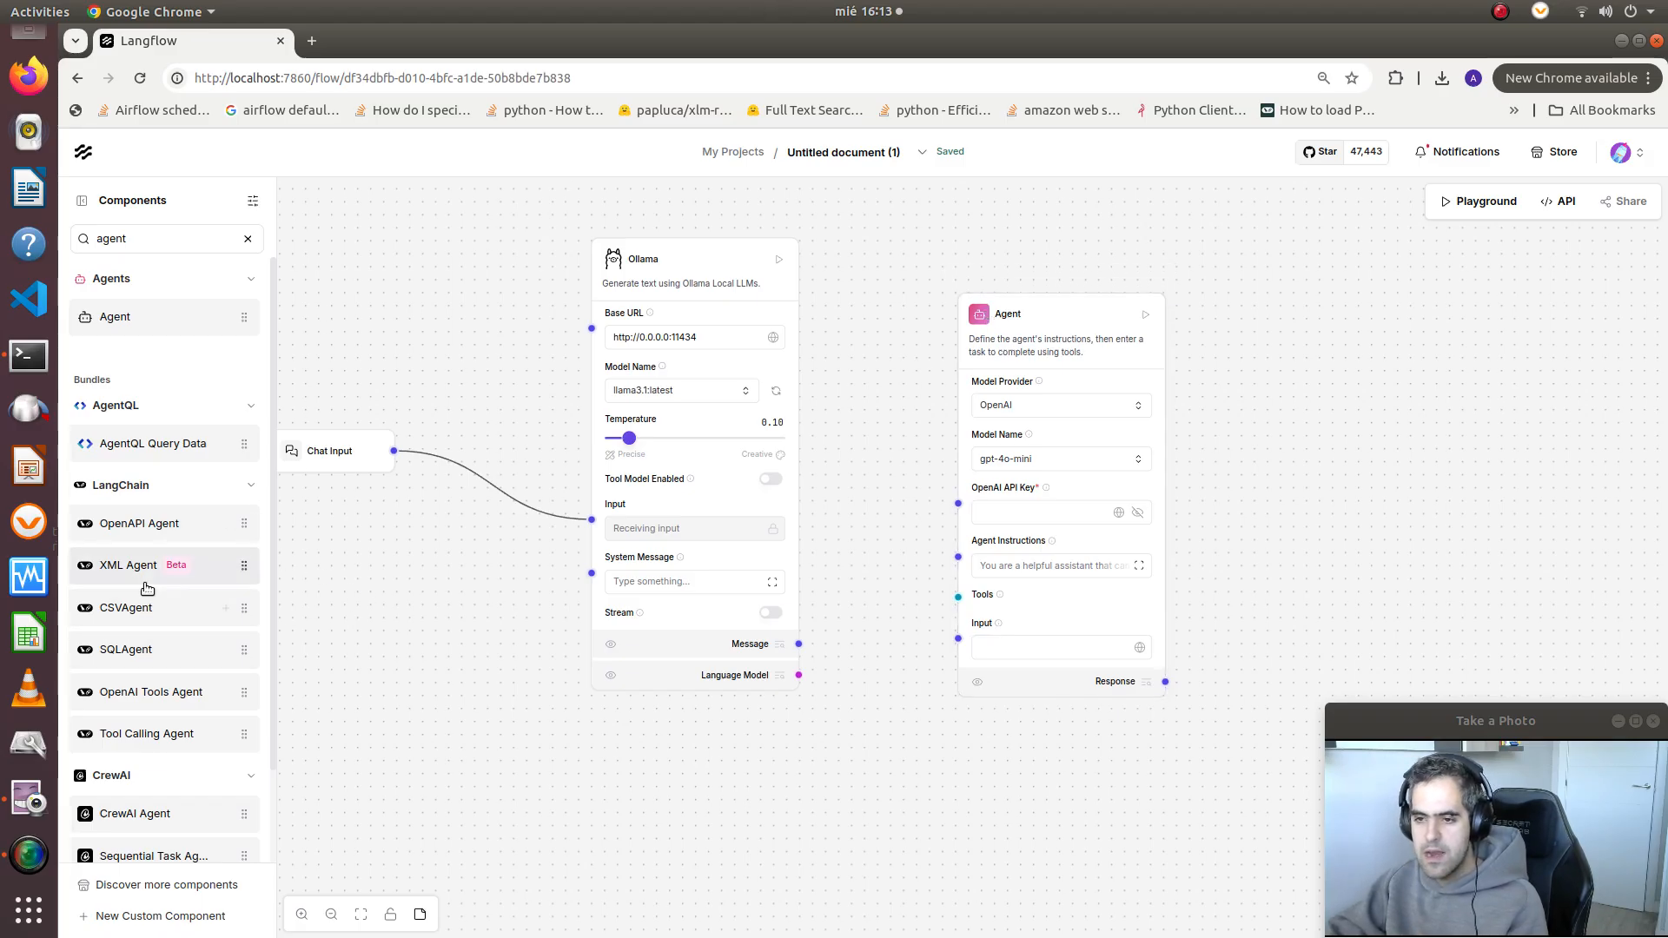
scroll(147, 589, "down", 2)
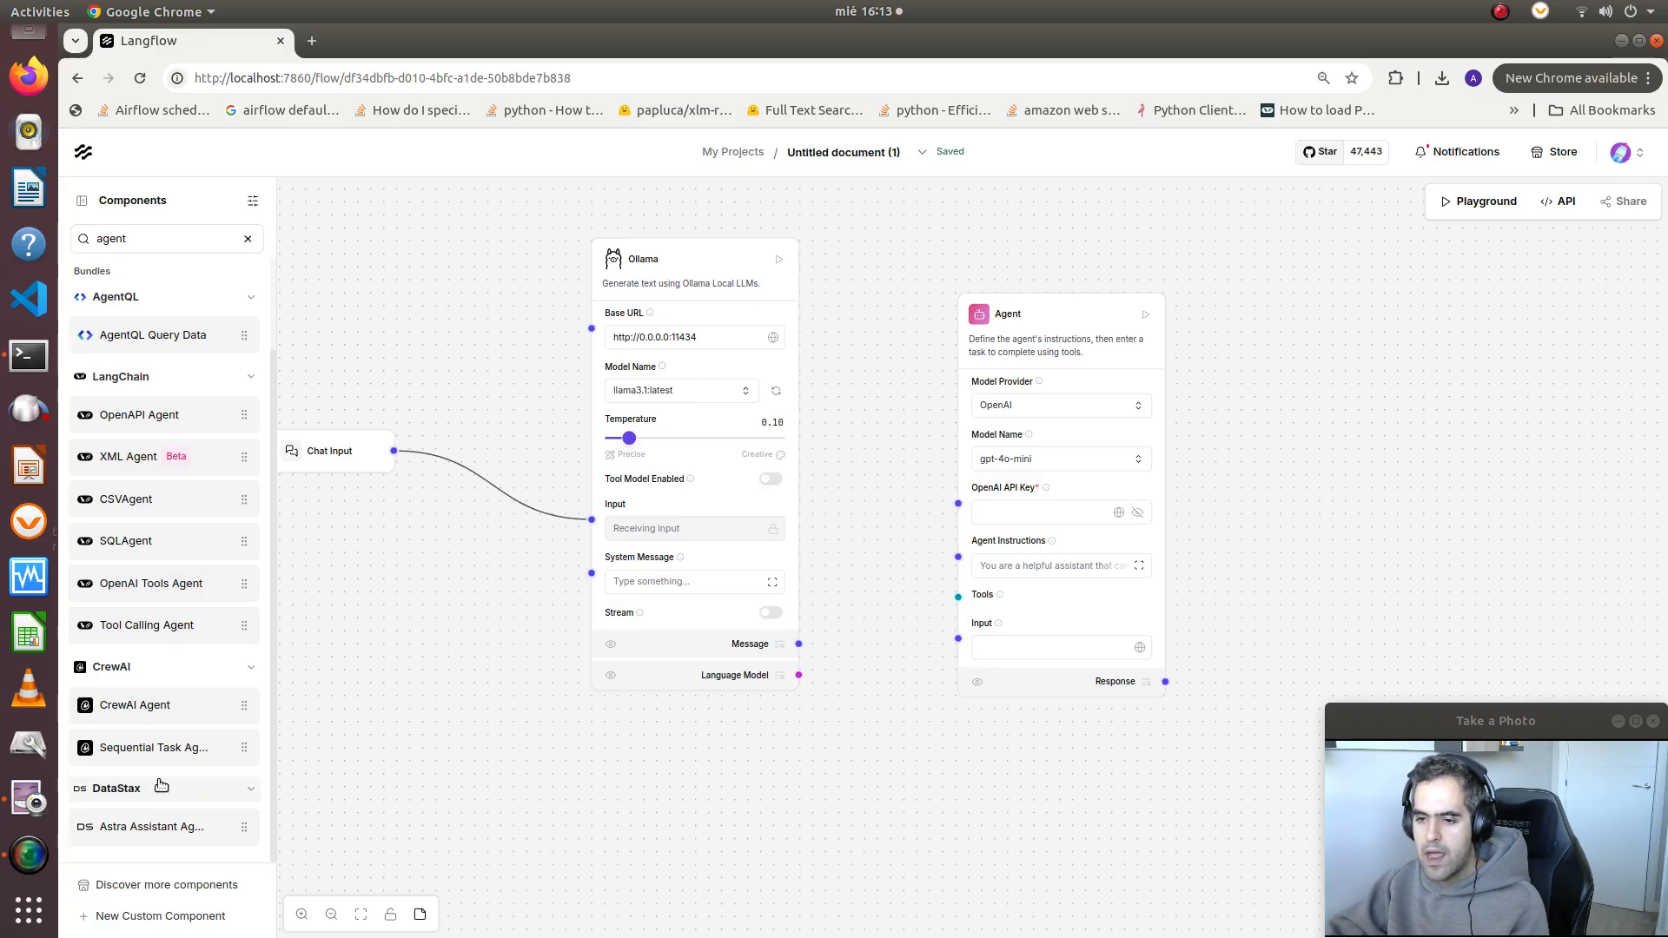
scroll(149, 735, "up", 2)
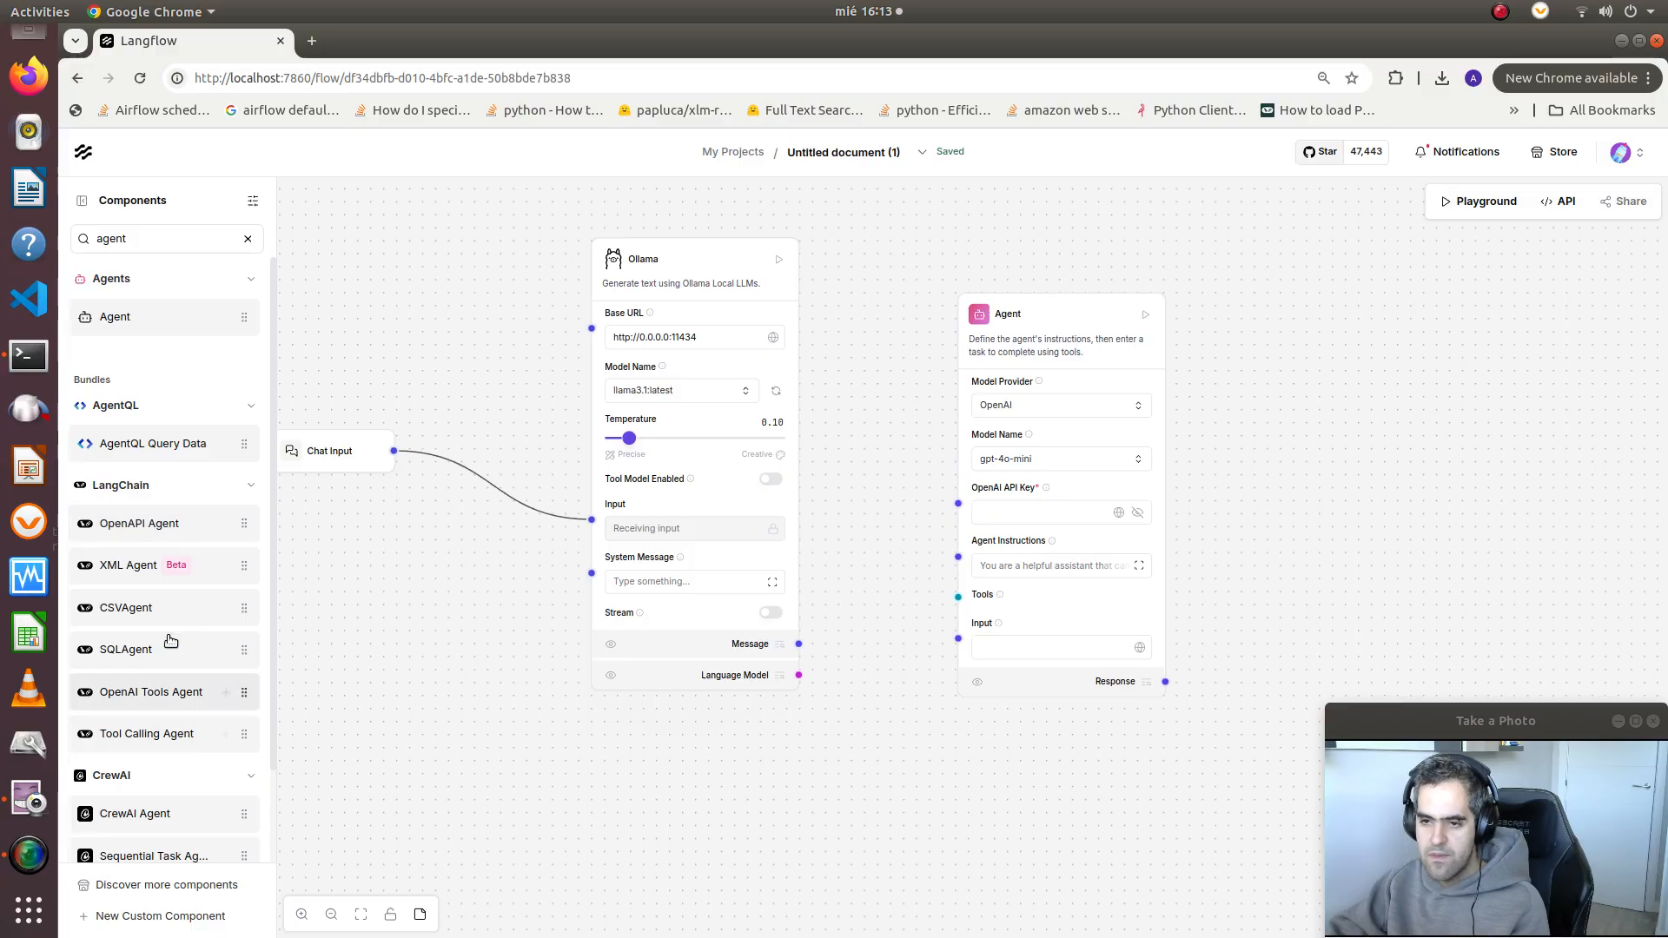
scroll(160, 521, "down", 2)
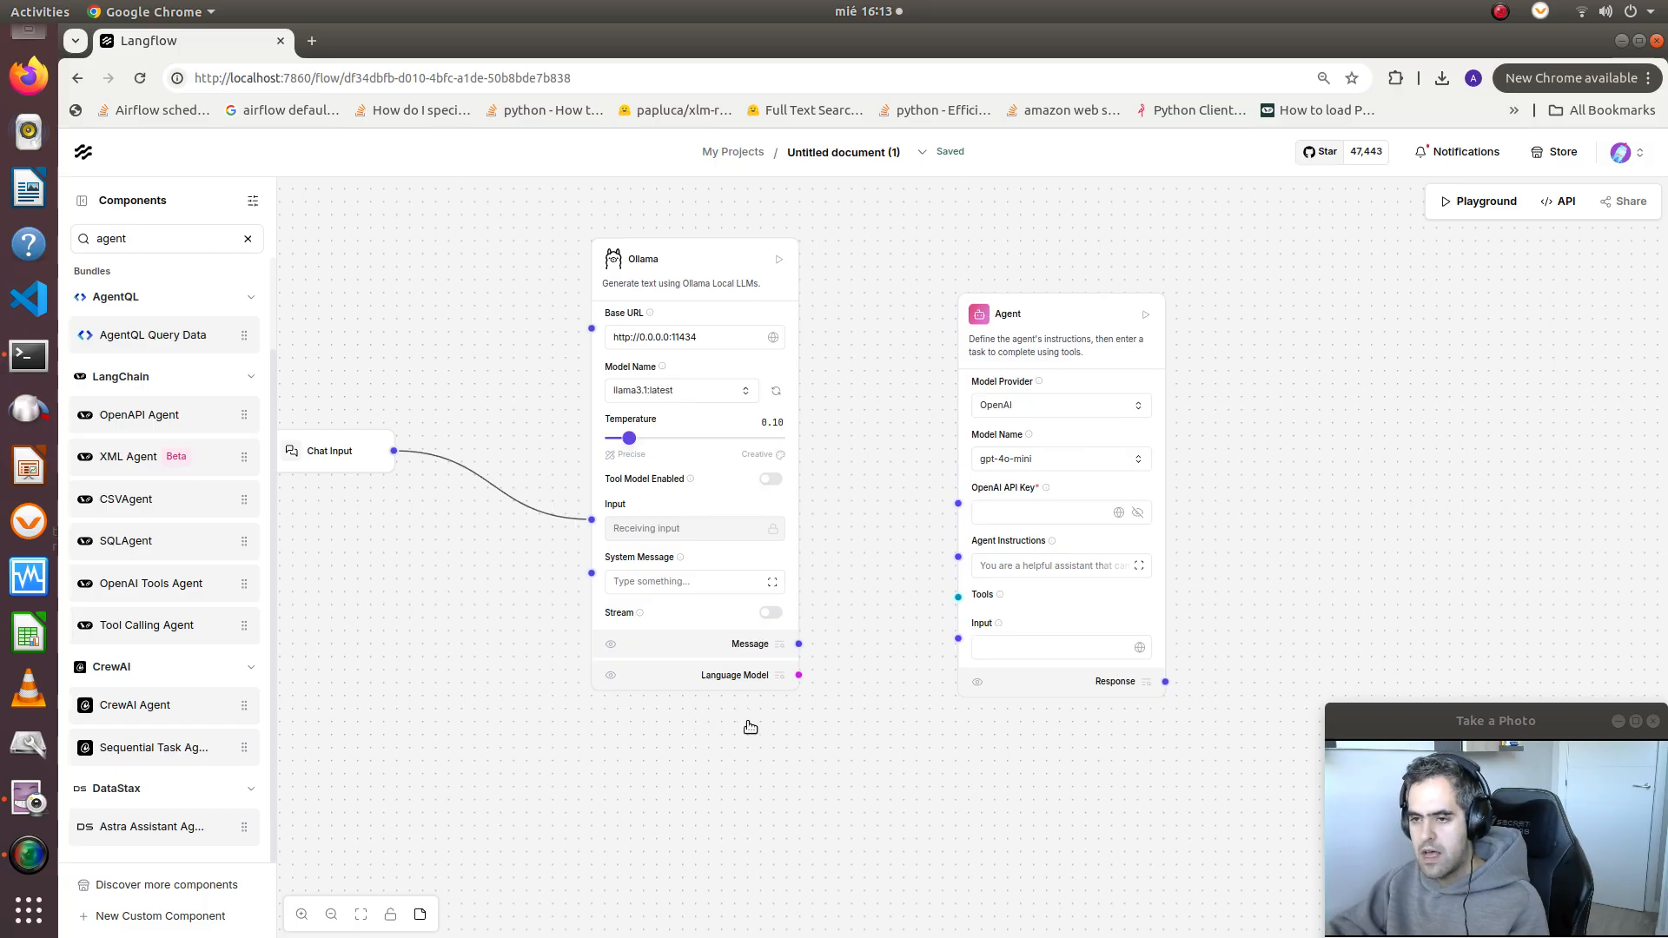
Set the Agent's model provider to Custom and connect Ollama's Language Model and Message outputs to the Agent's Language Model and Input
scroll(750, 726, "down", 2)
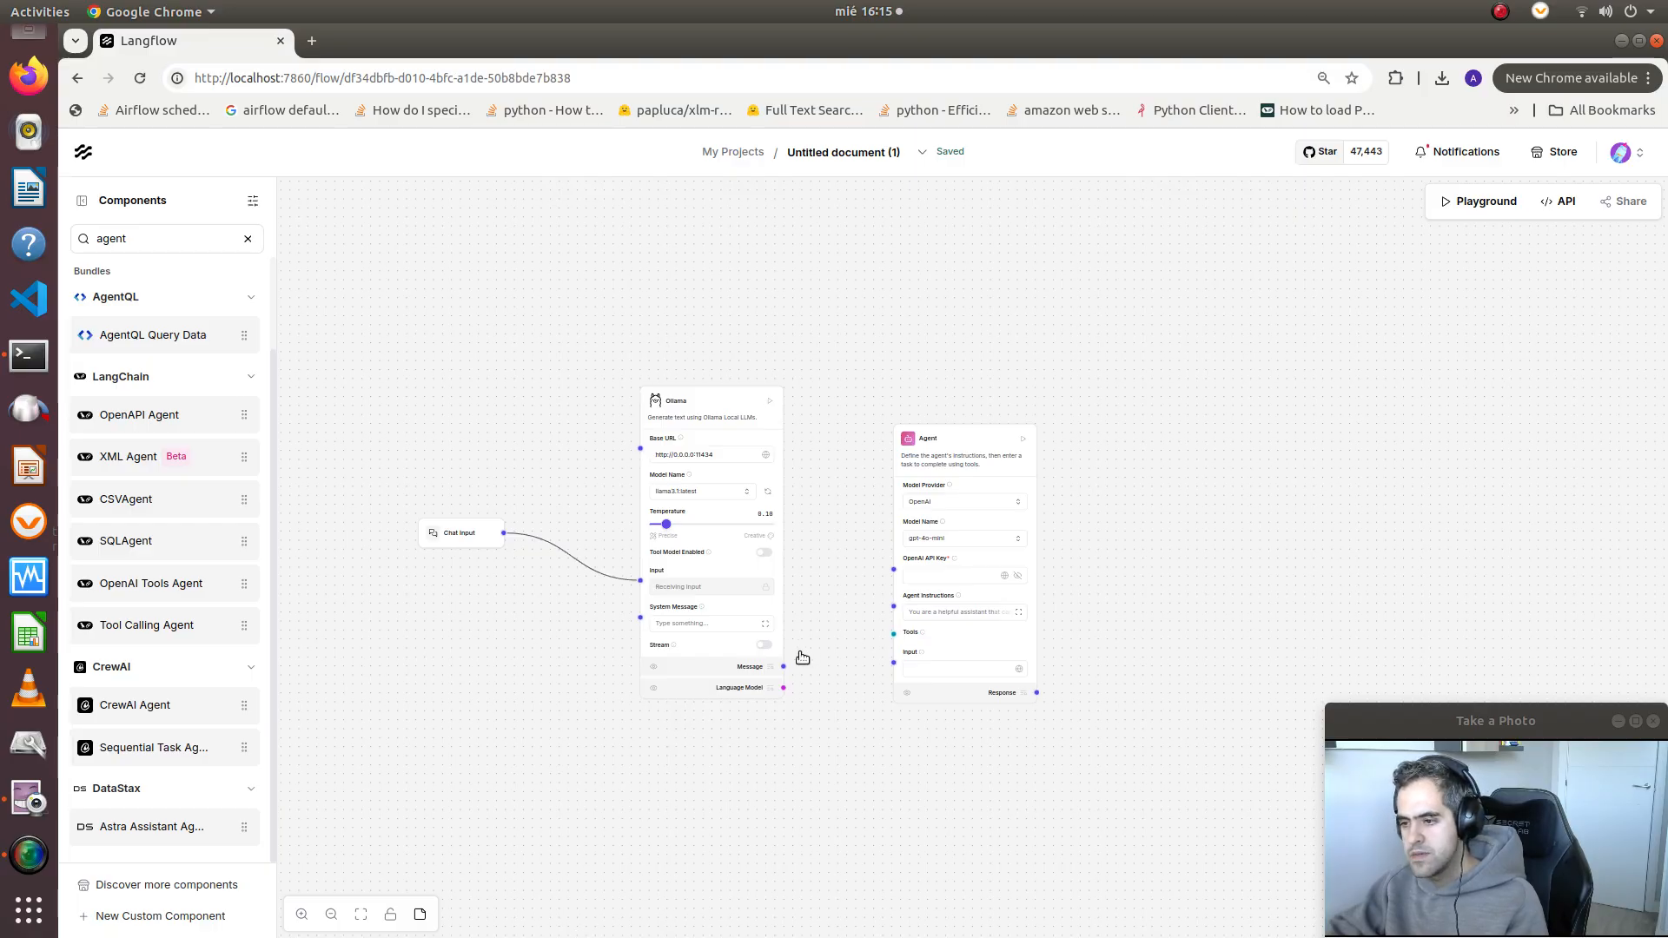
left_click_drag(783, 667, 920, 510)
left_click(920, 509)
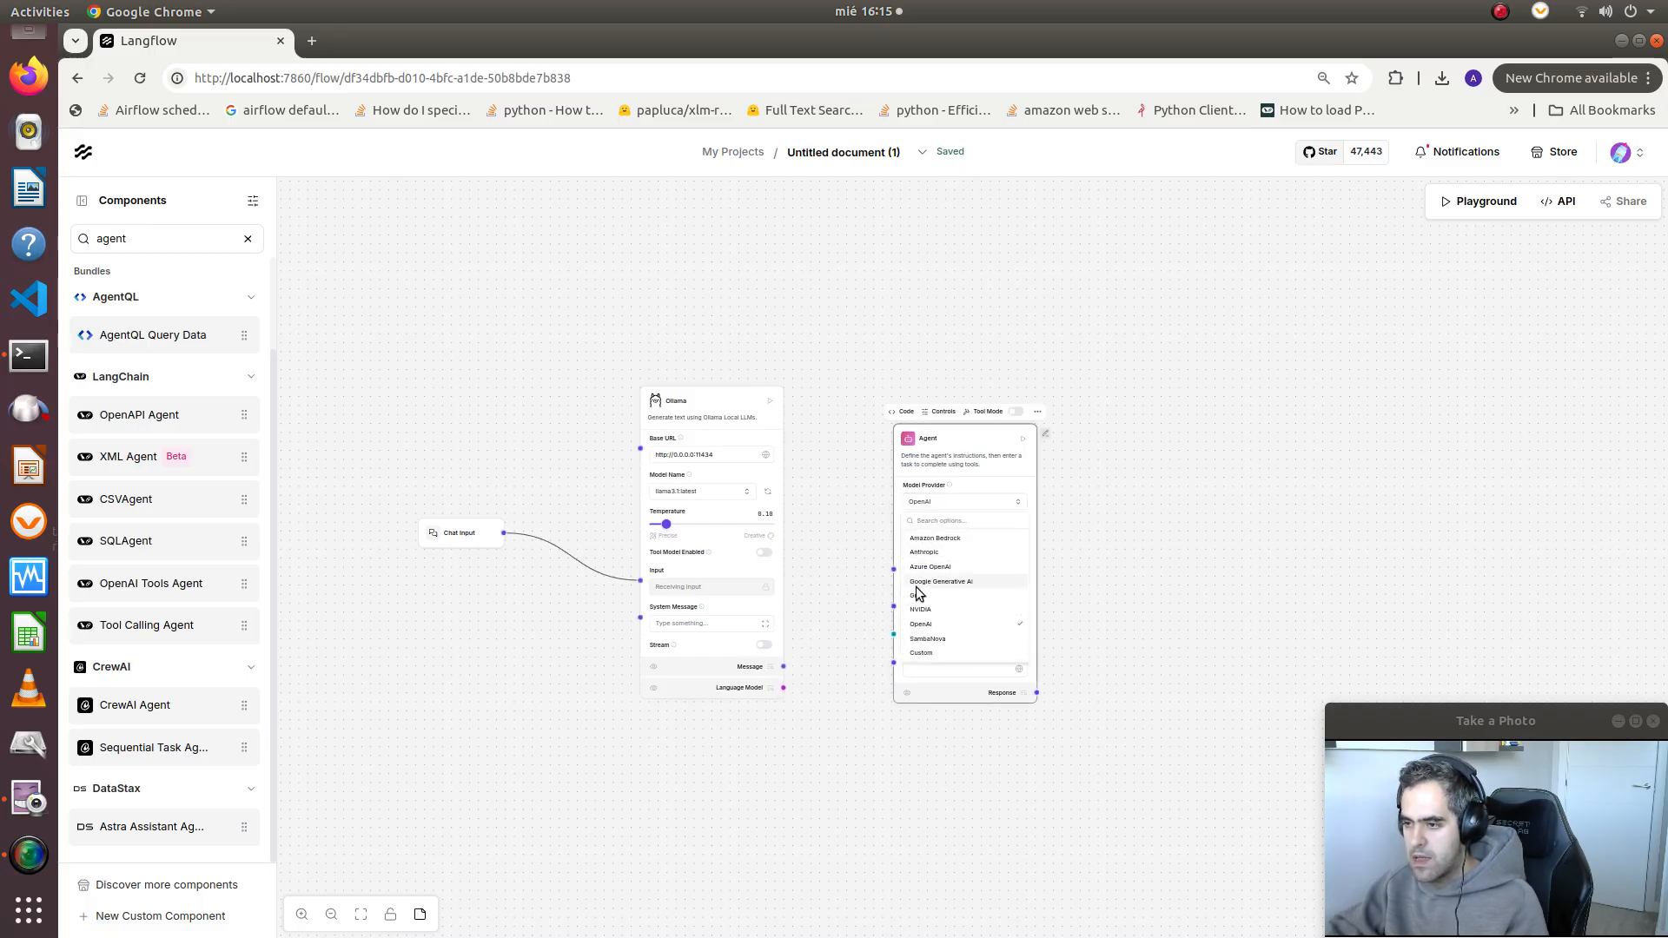
left_click(925, 653)
scroll(912, 647, "up", 5)
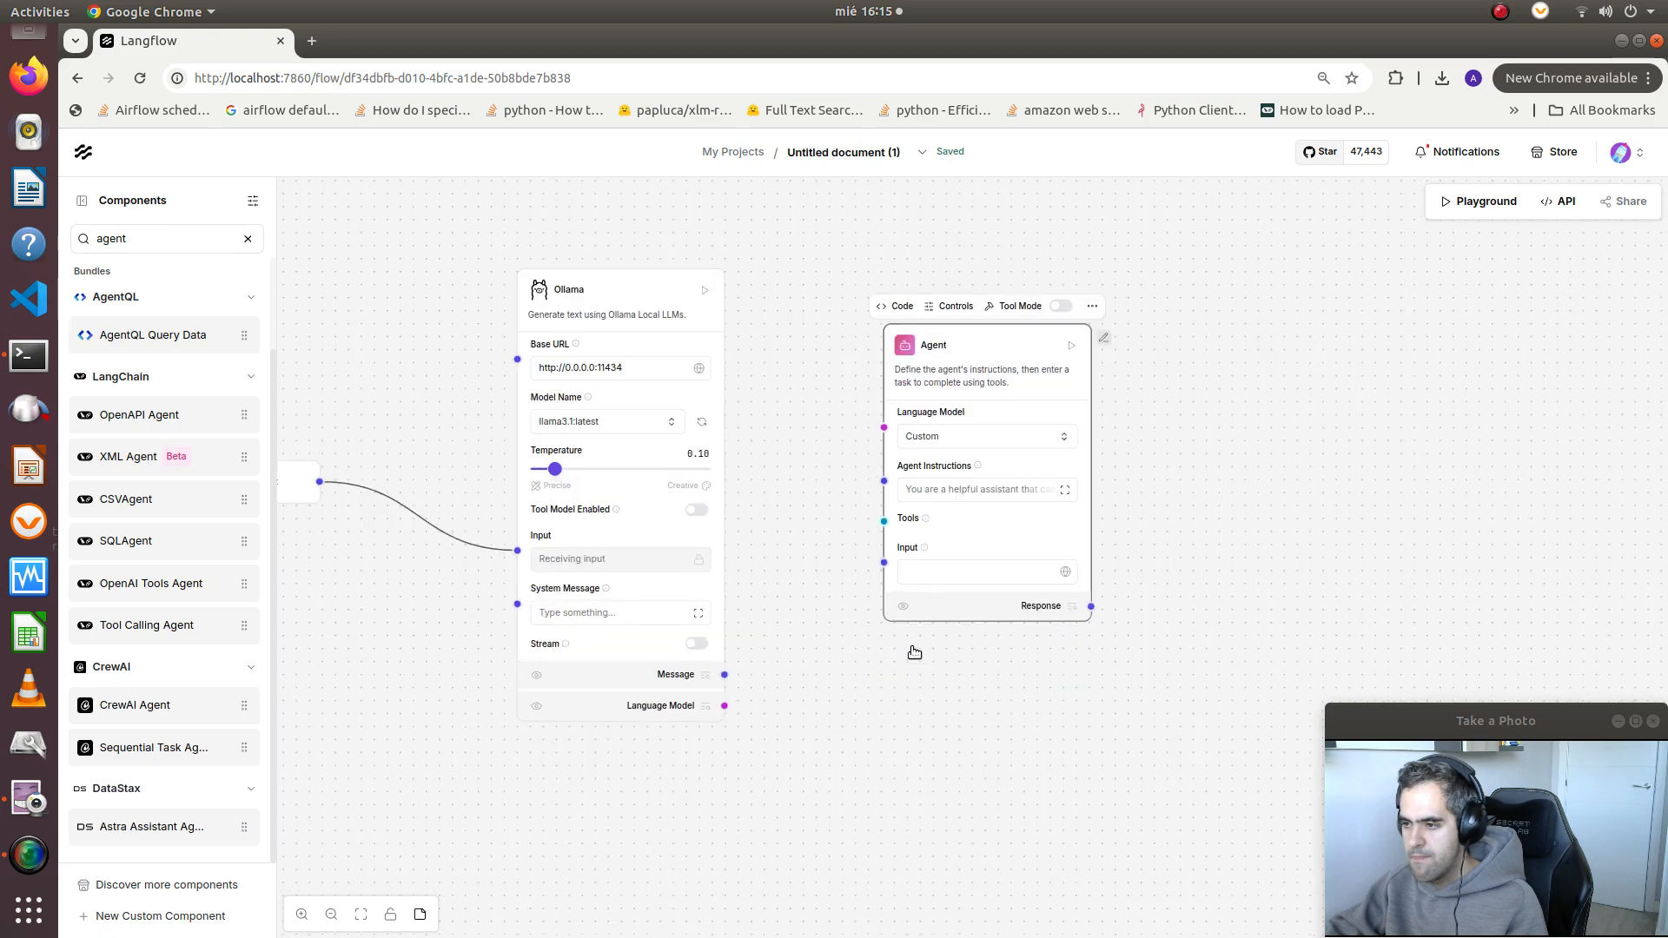
left_click_drag(686, 717, 878, 383)
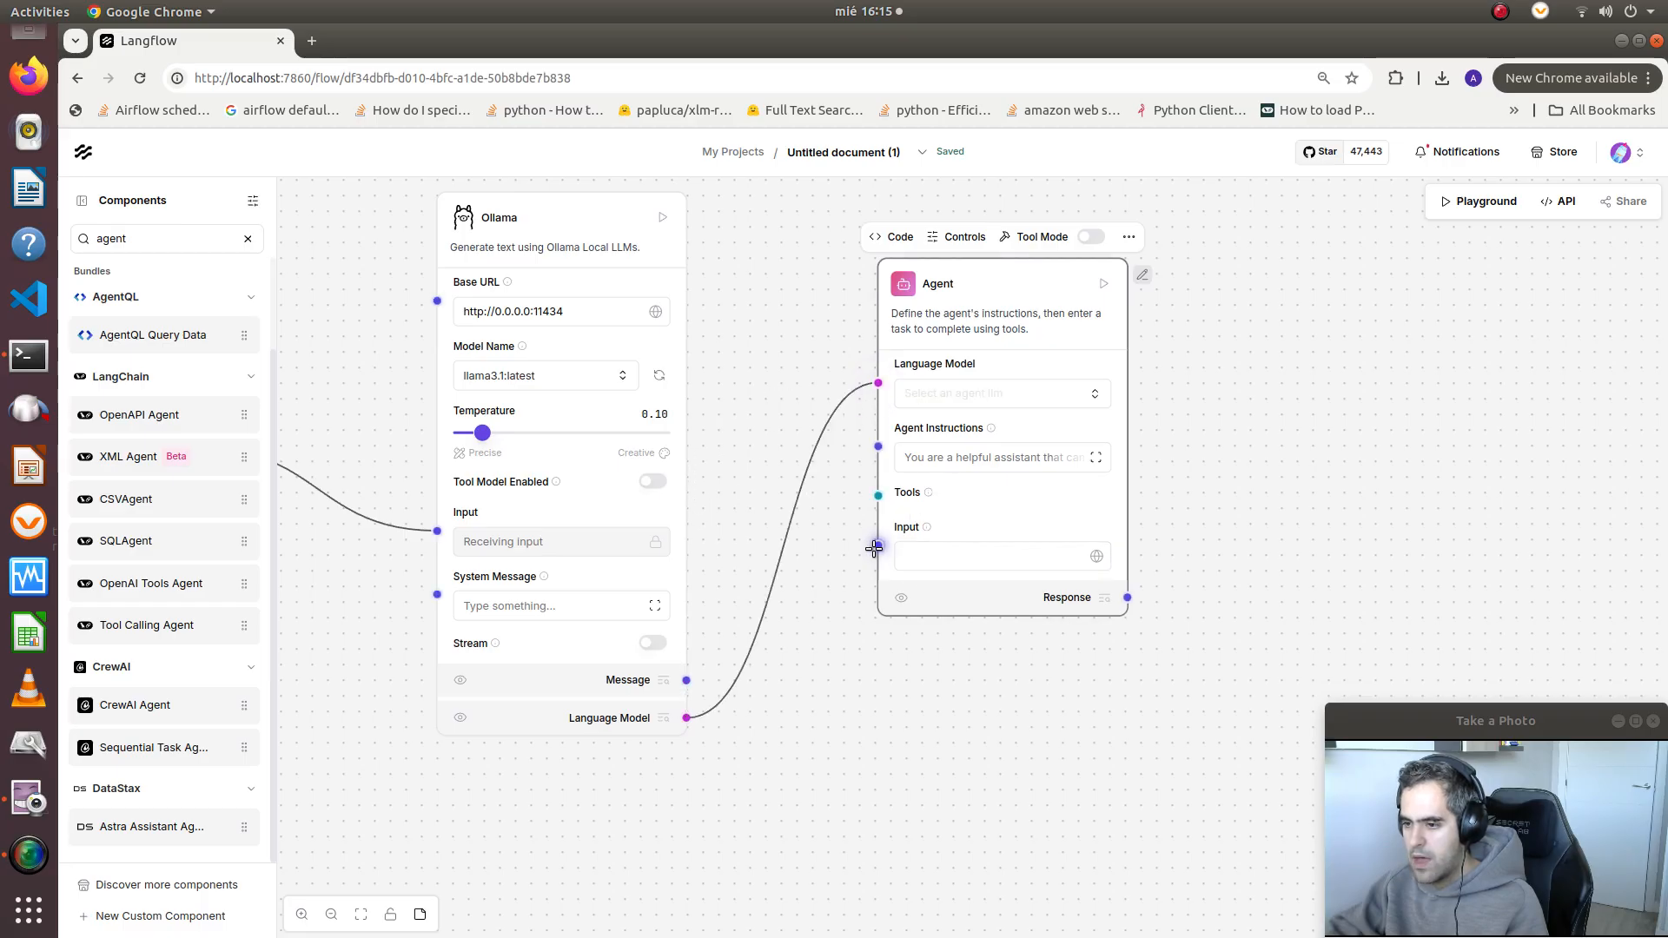
left_click_drag(688, 681, 878, 544)
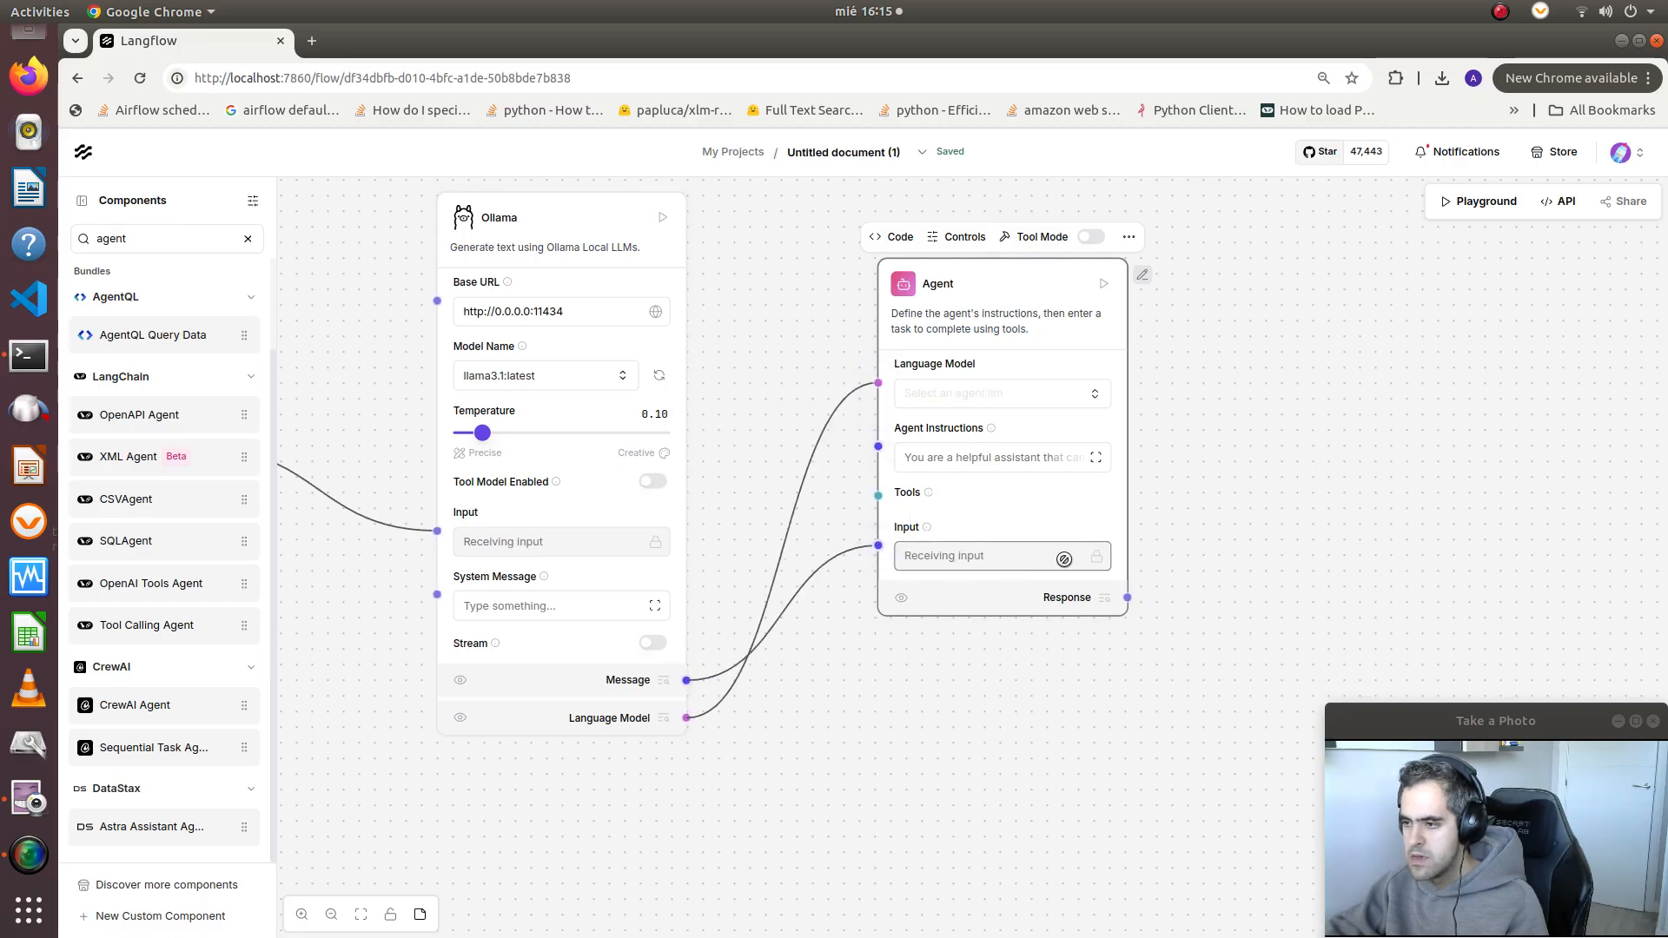
Search the component library for chat out, place a Chat Output beside the Agent, and connect the Agent's Response to it
left_click_drag(1308, 450, 1177, 541)
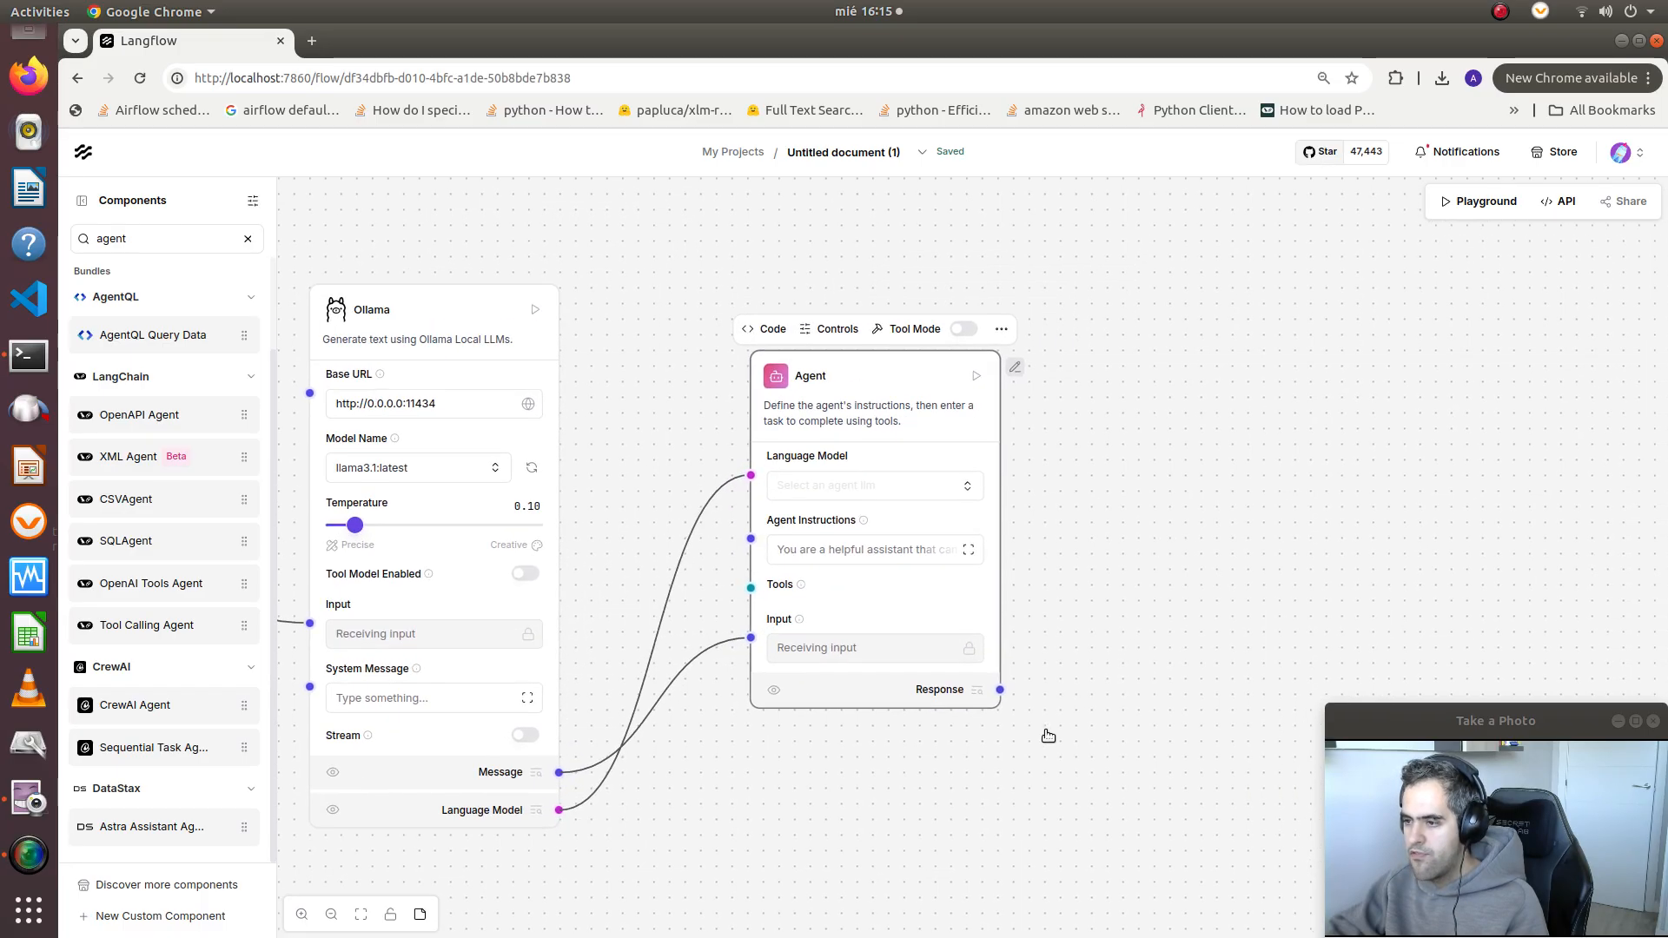
double_click(191, 241)
type("chat out")
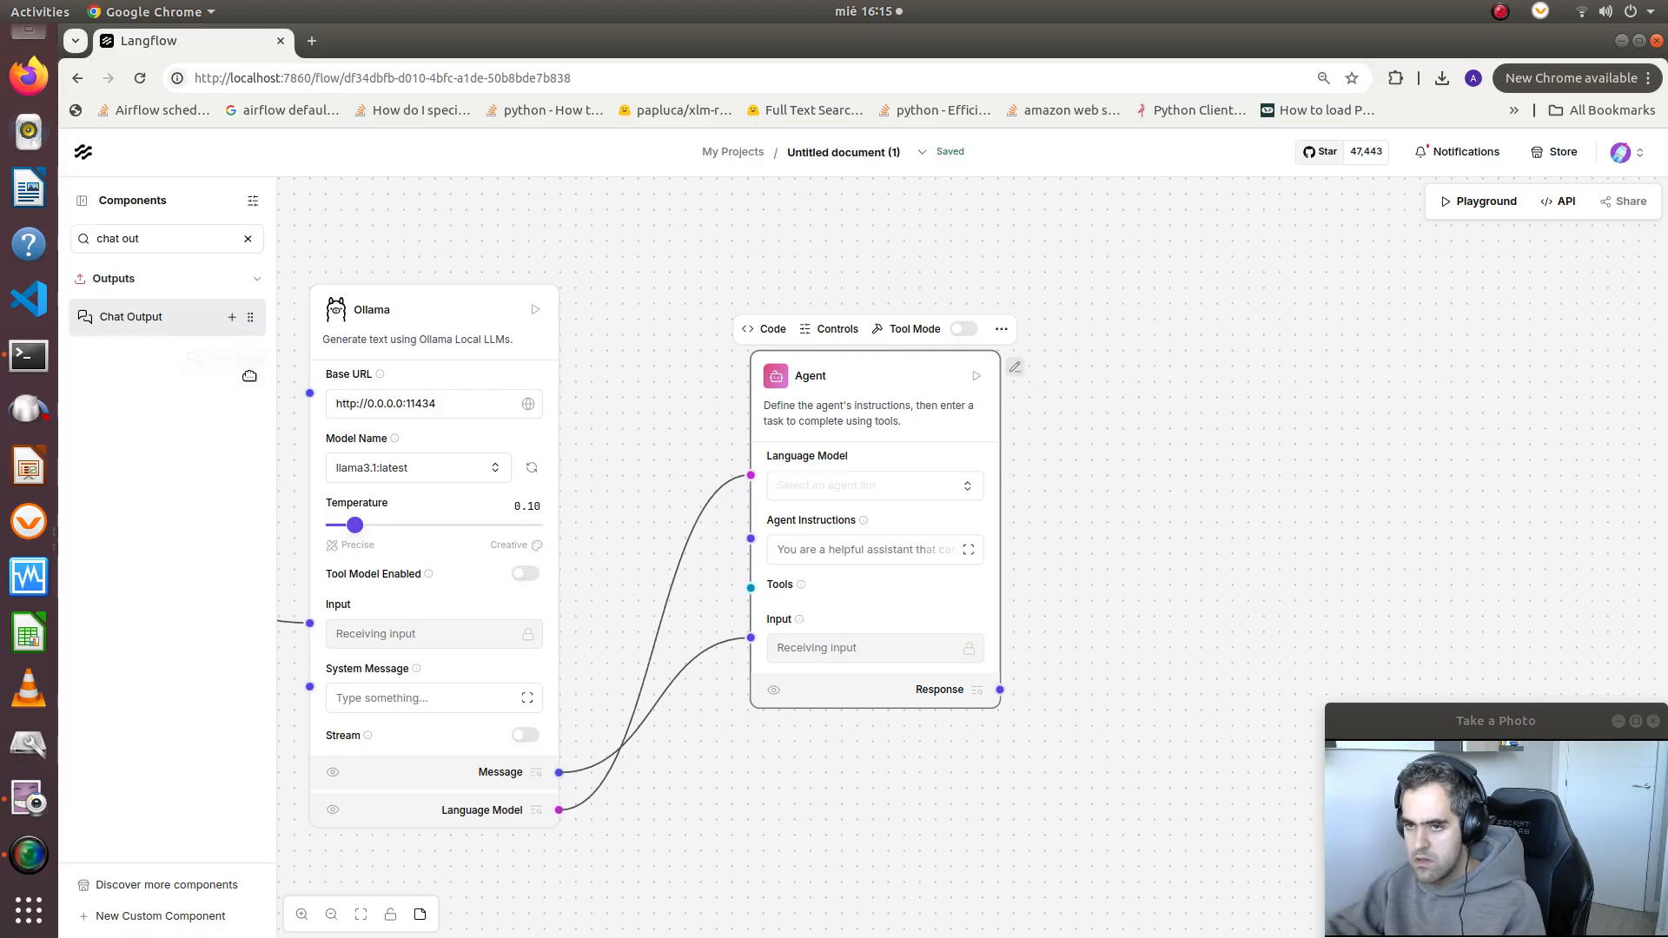
left_click_drag(130, 316, 1120, 439)
left_click_drag(1003, 686, 1108, 446)
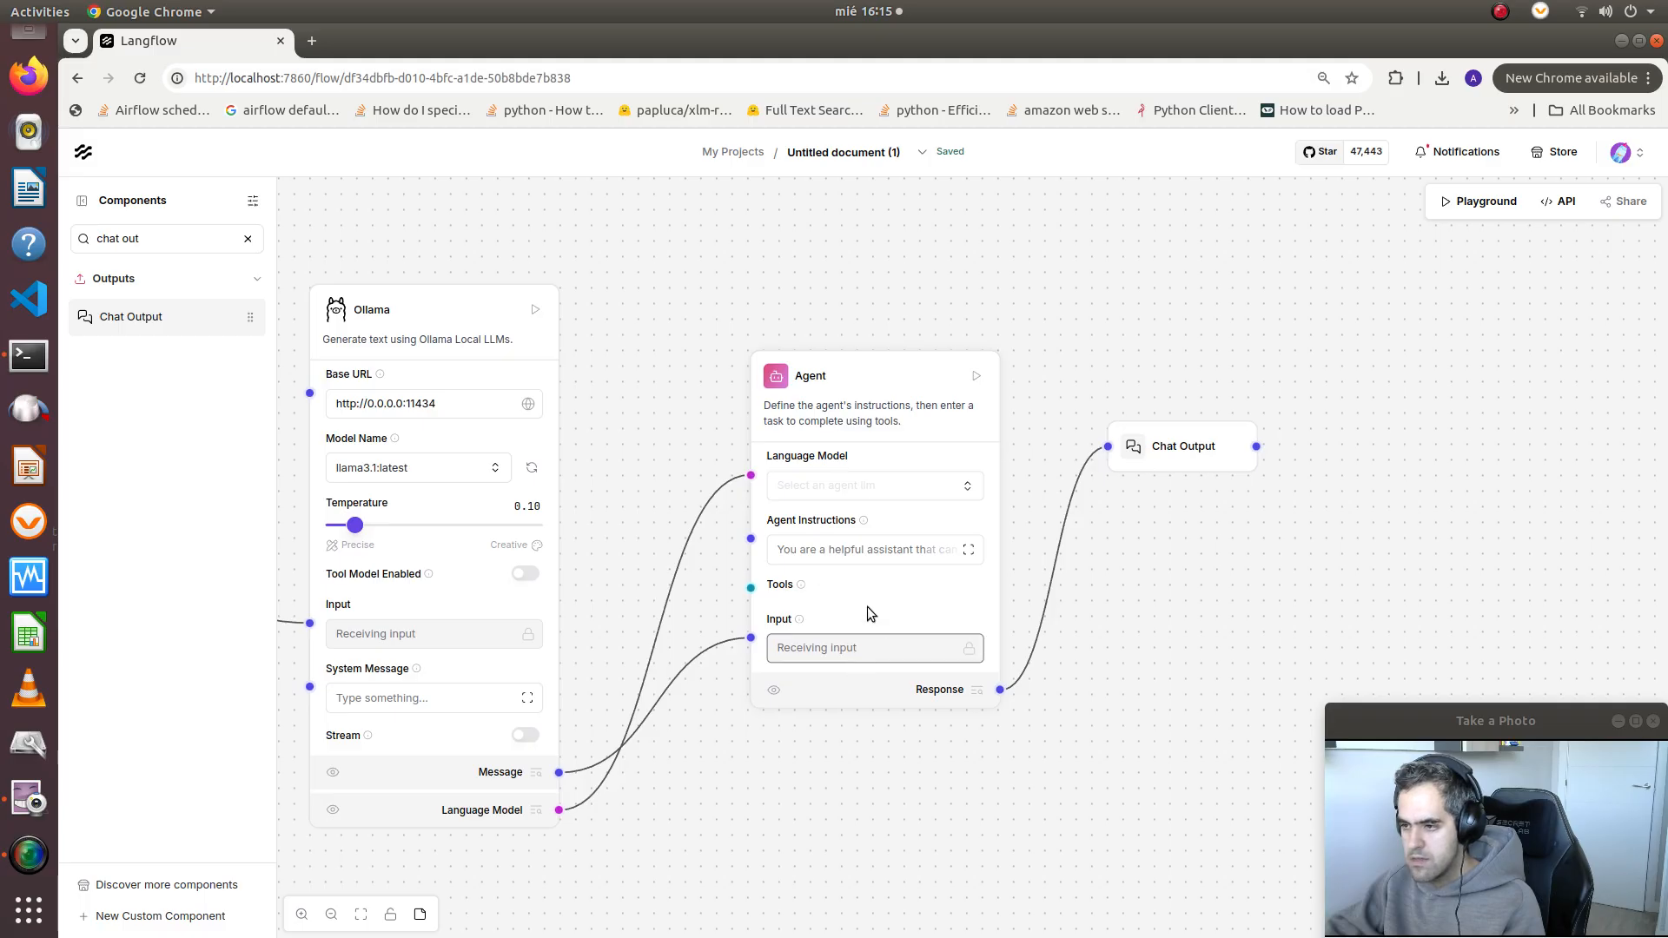
Read the full Agent Instructions text, close it unchanged, and look over the connected flow
left_click(869, 550)
left_click(968, 550)
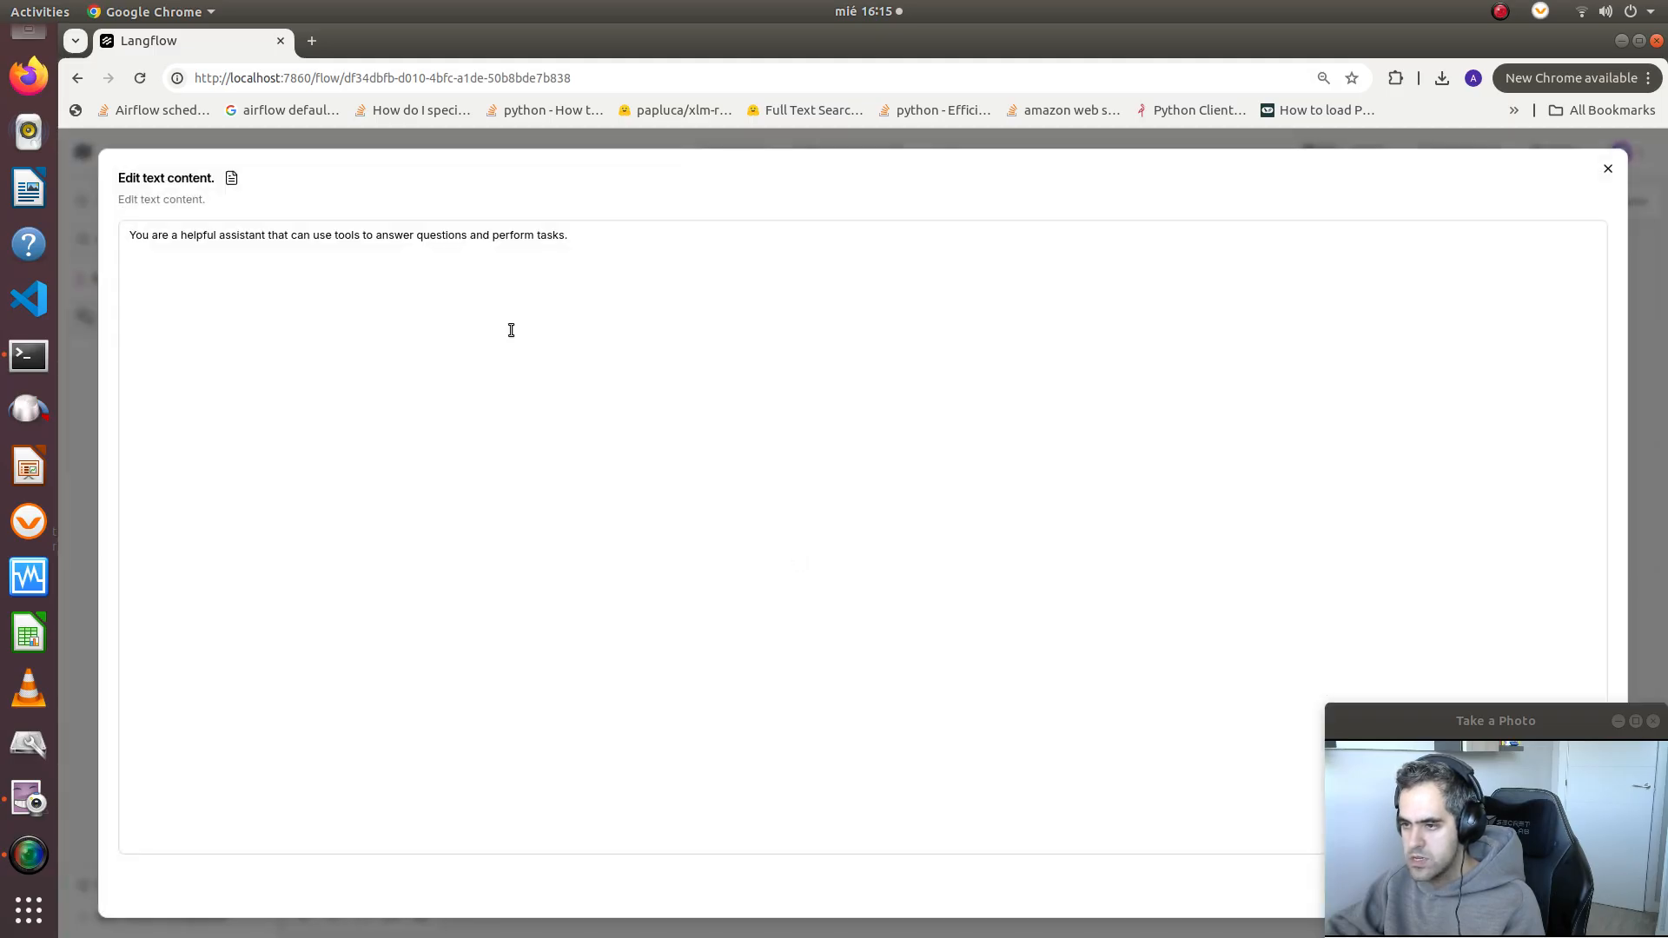
left_click(1607, 168)
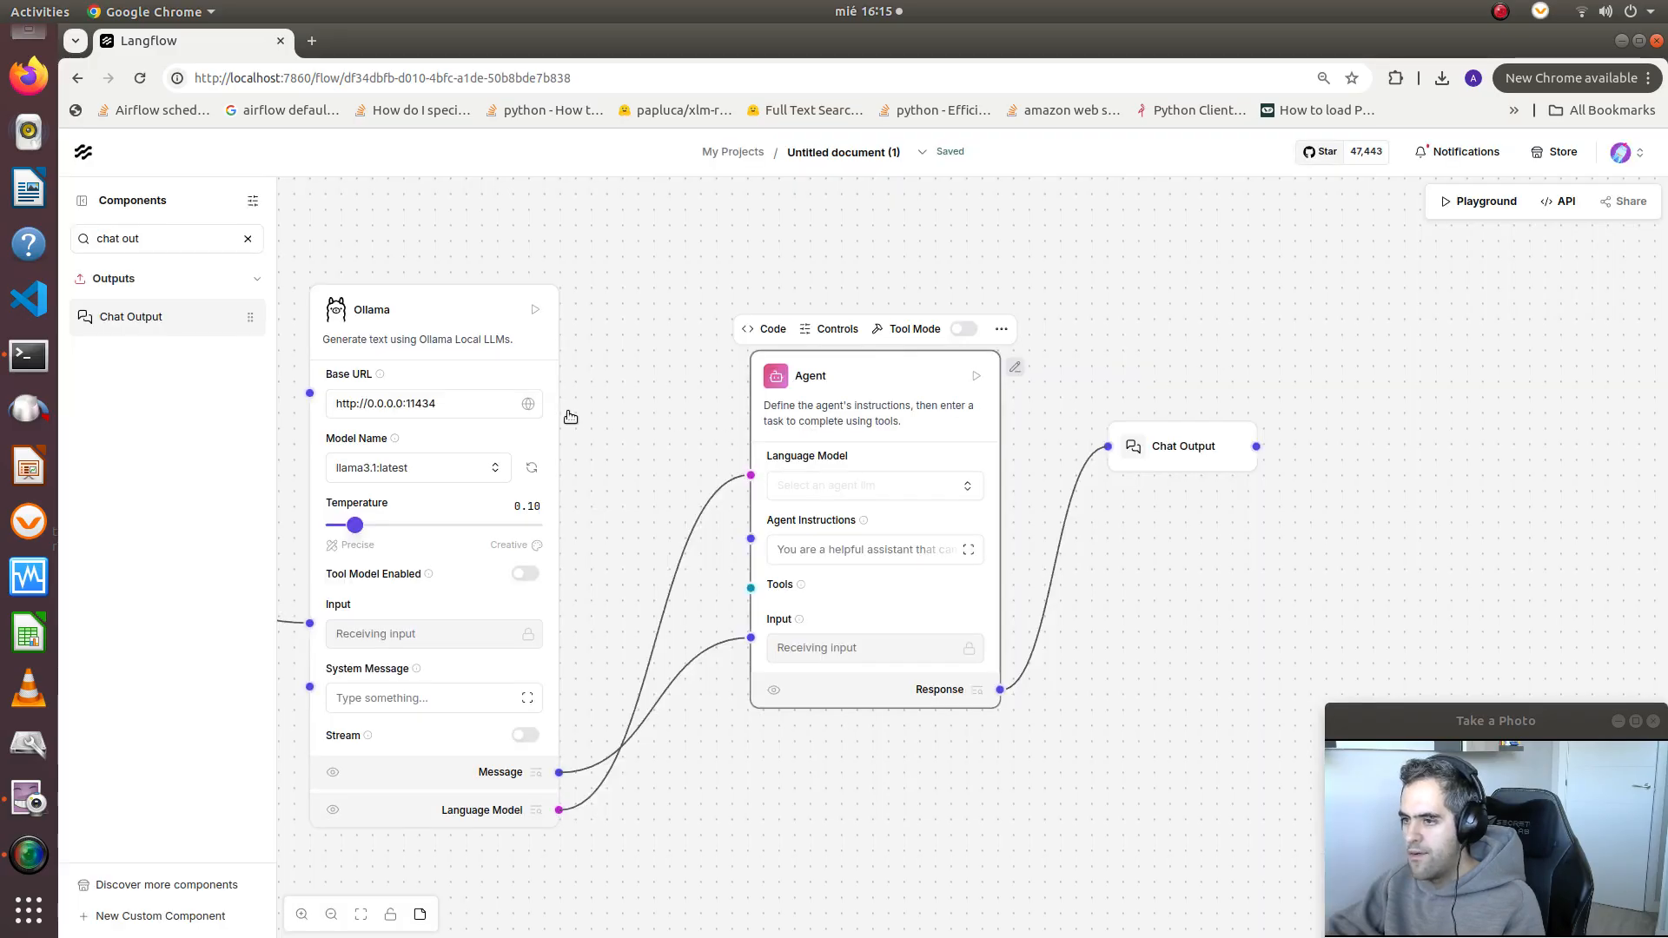
scroll(660, 365, "down", 3)
left_click_drag(695, 351, 826, 453)
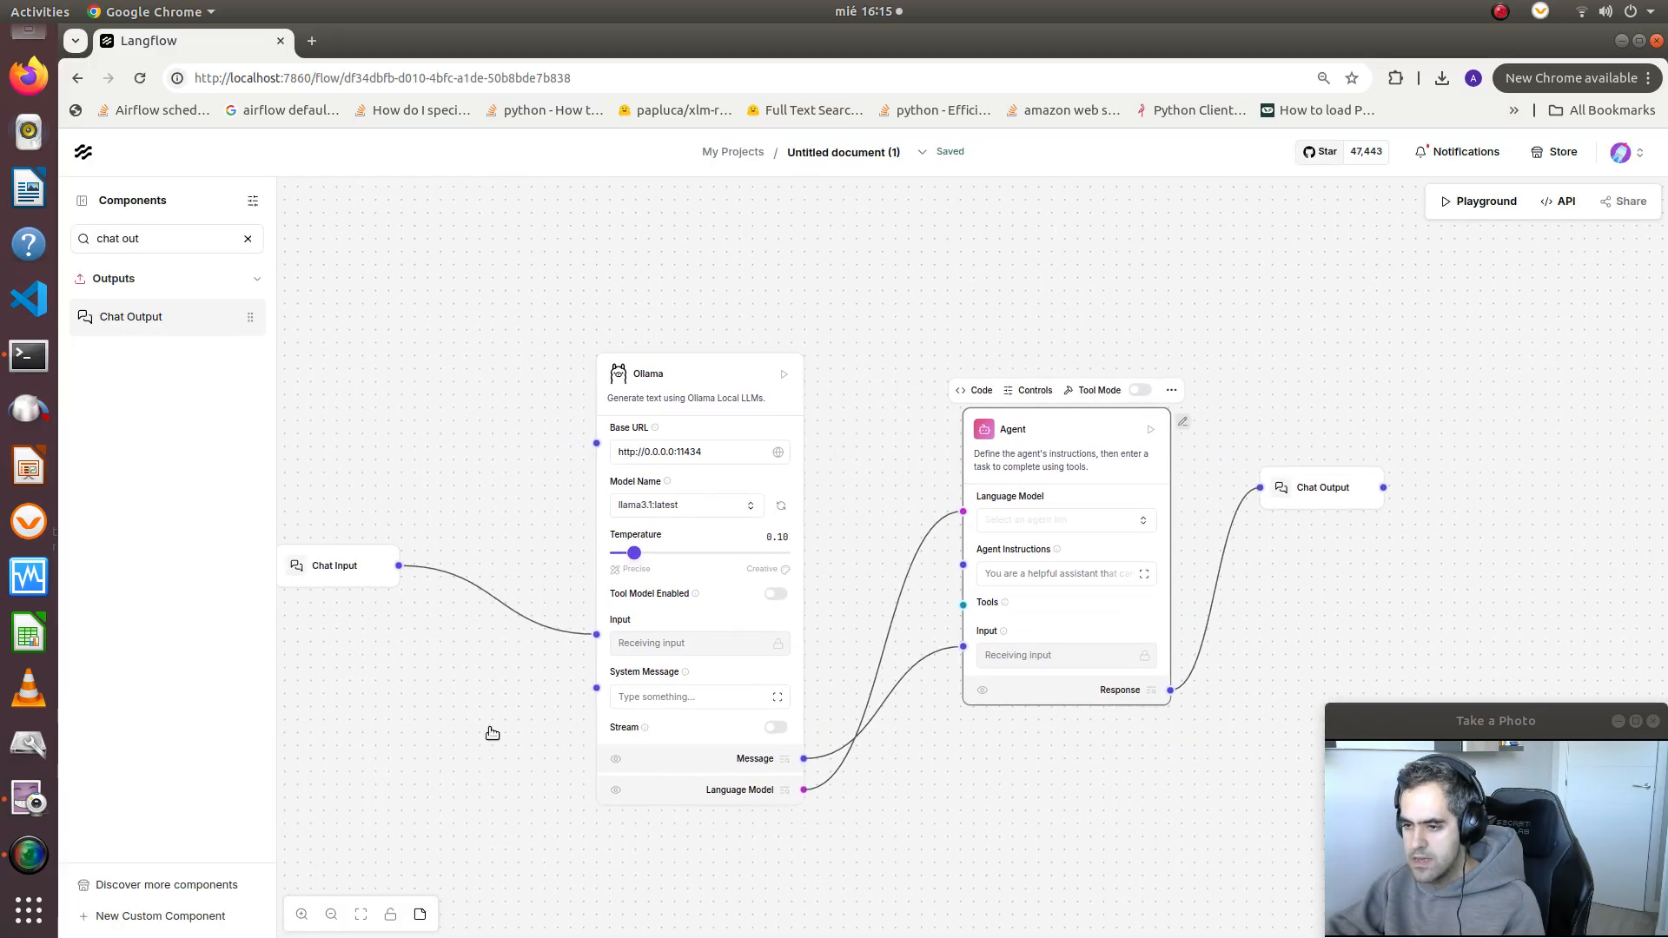
left_click_drag(513, 716, 618, 640)
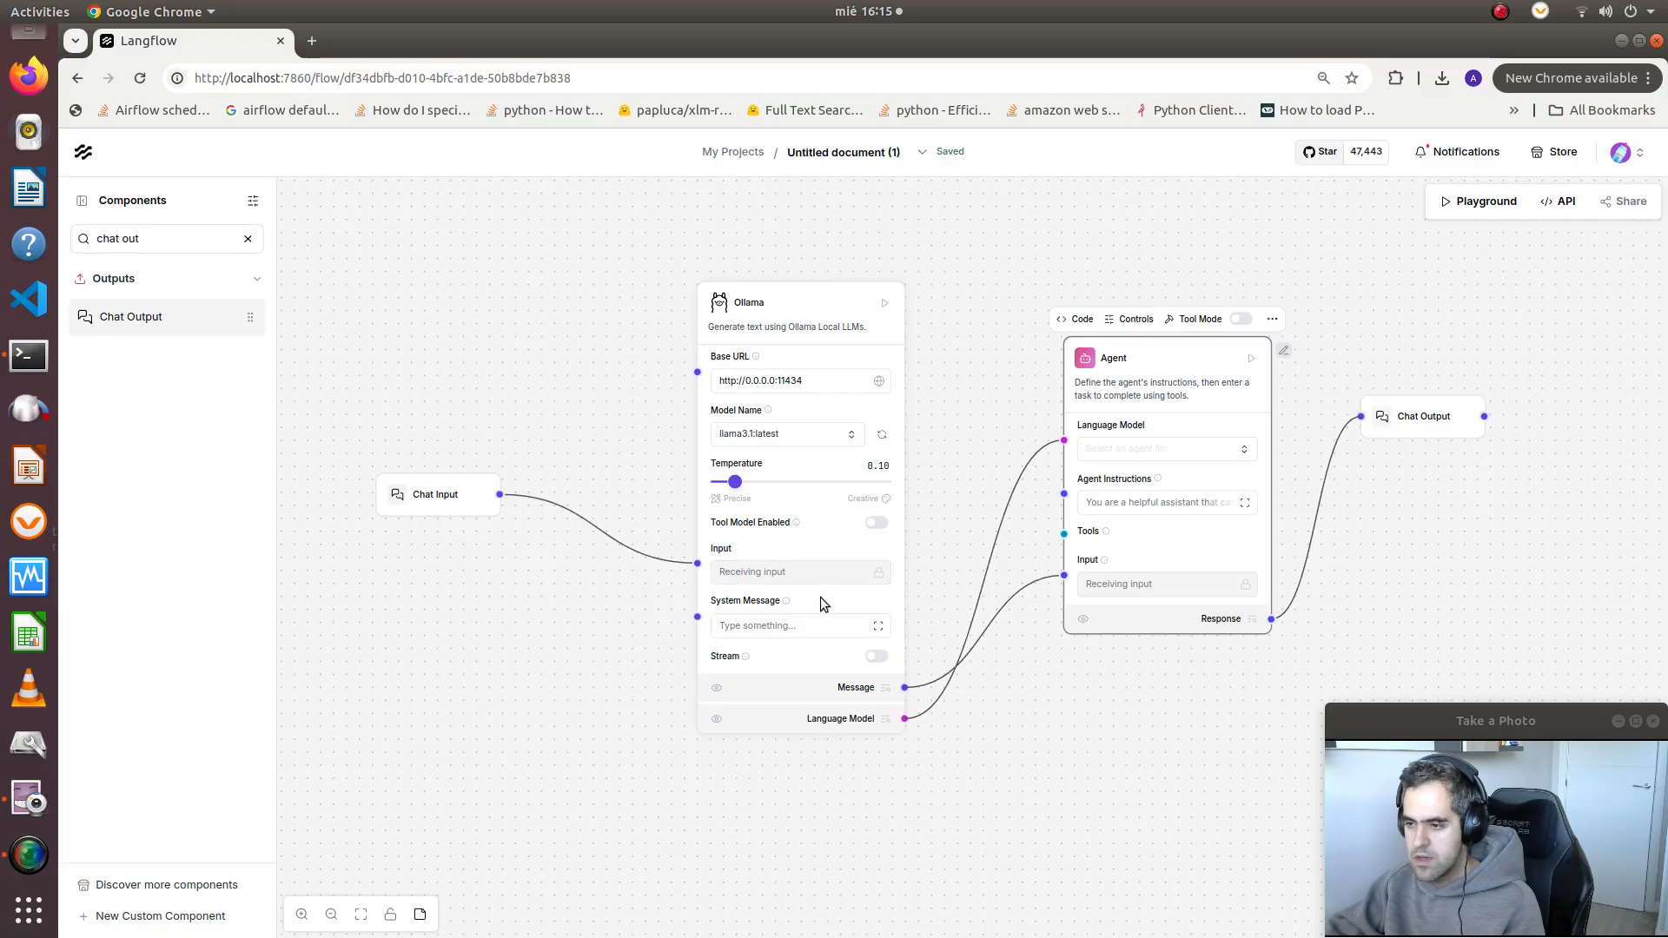
left_click_drag(964, 578, 919, 594)
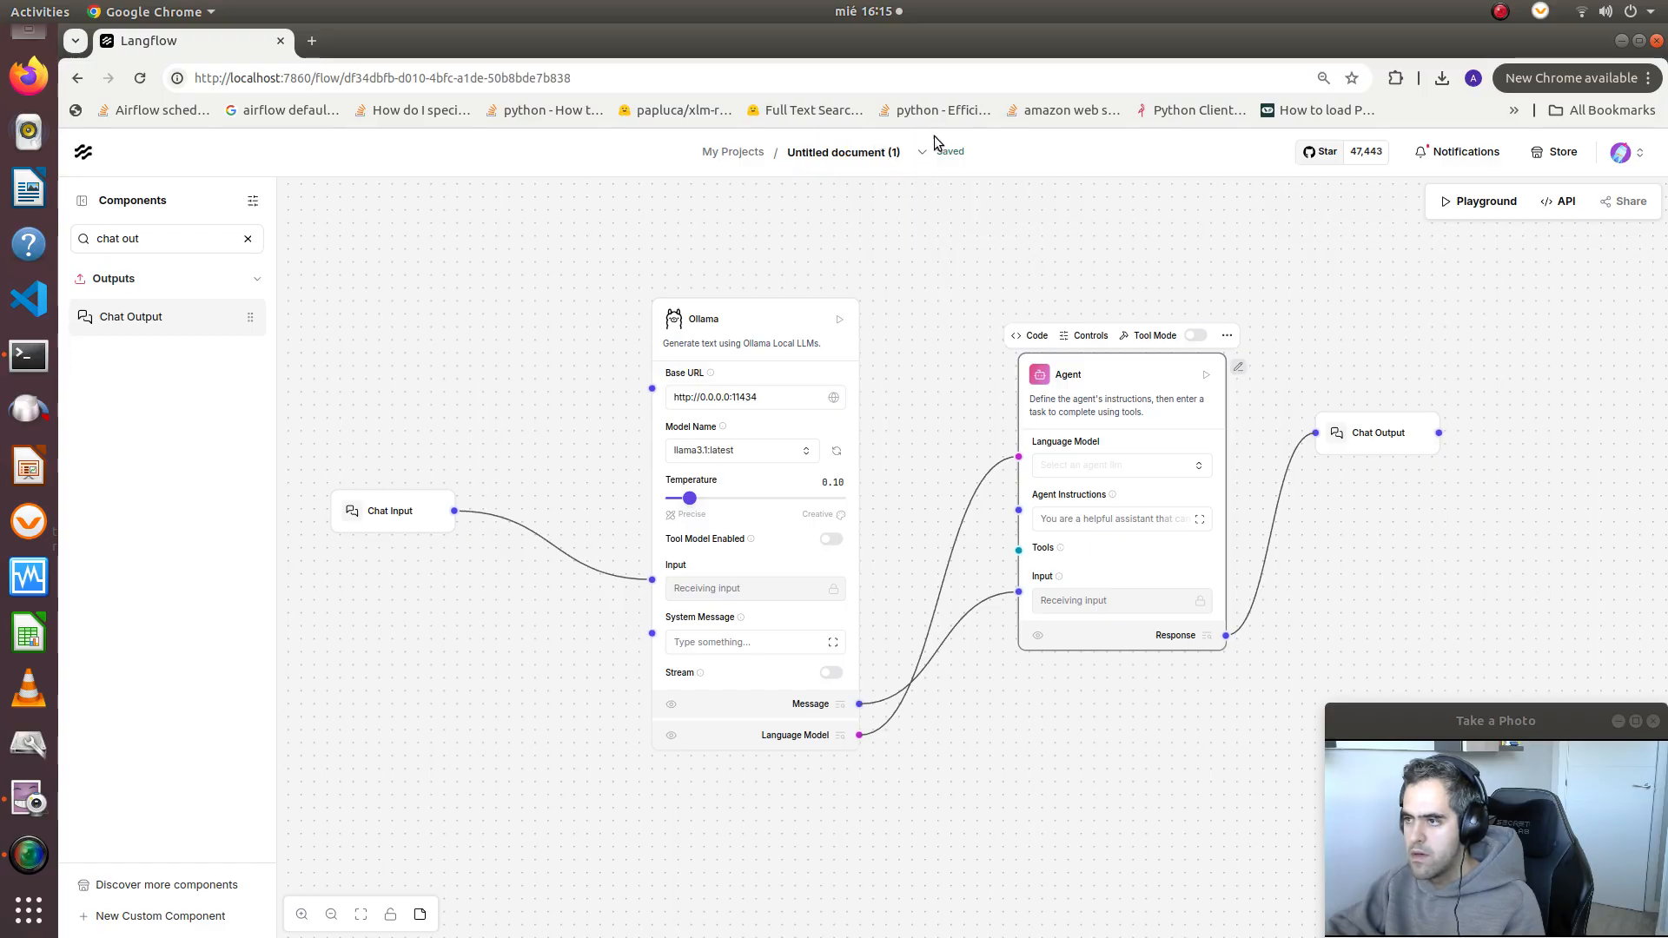
left_click(918, 153)
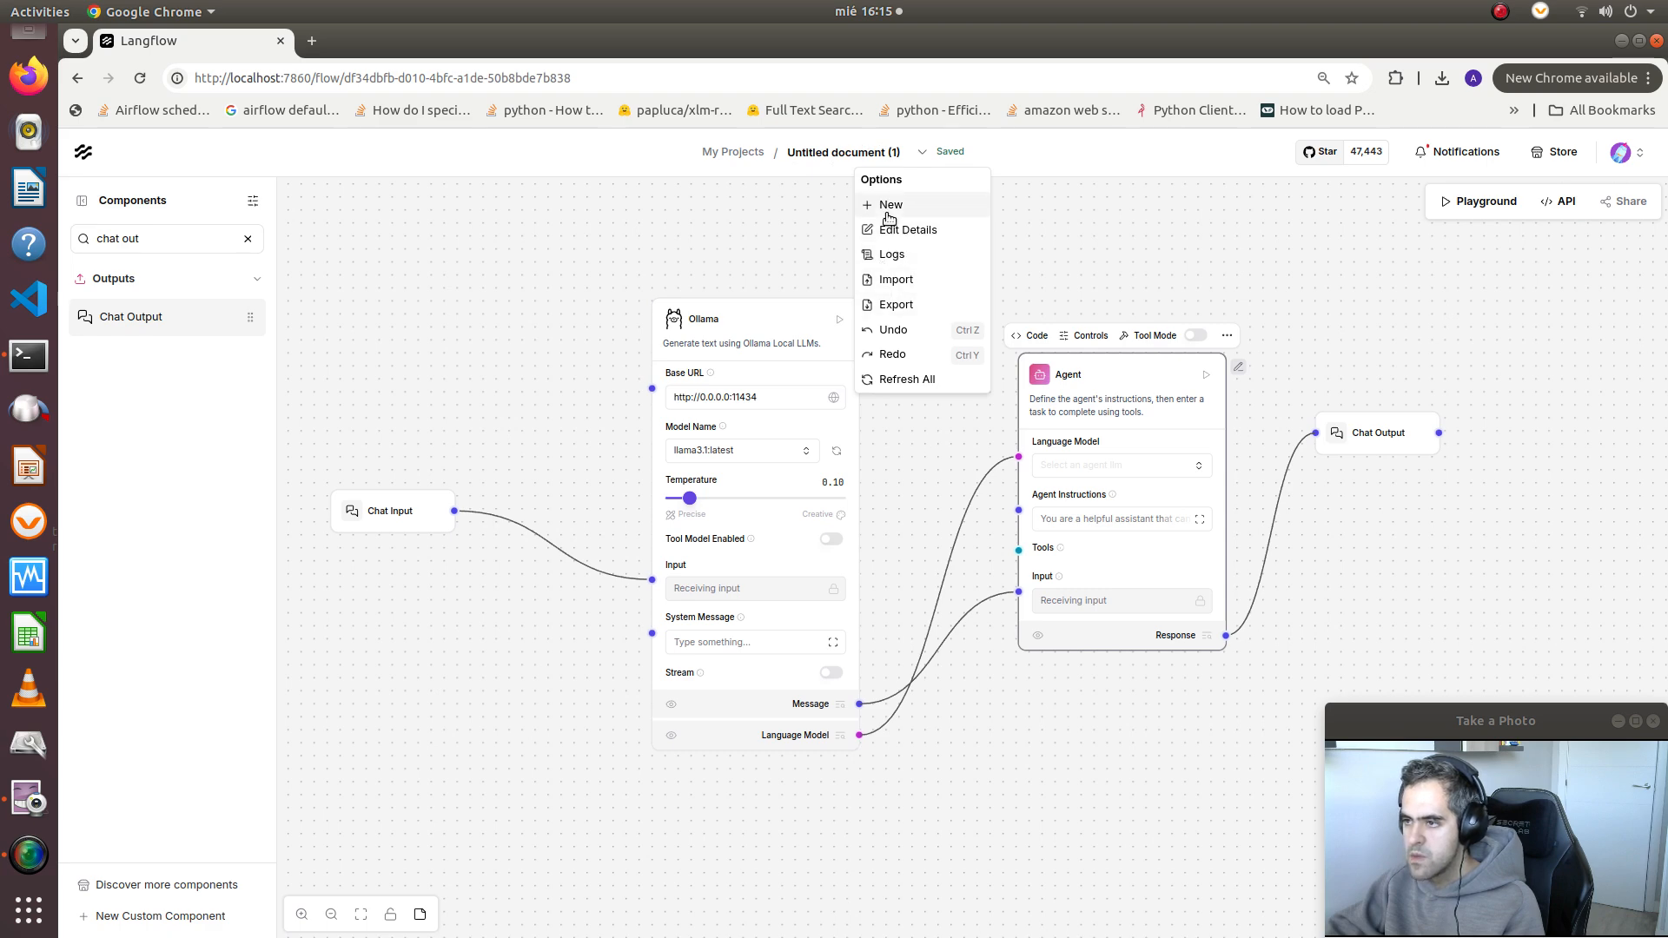
left_click(890, 211)
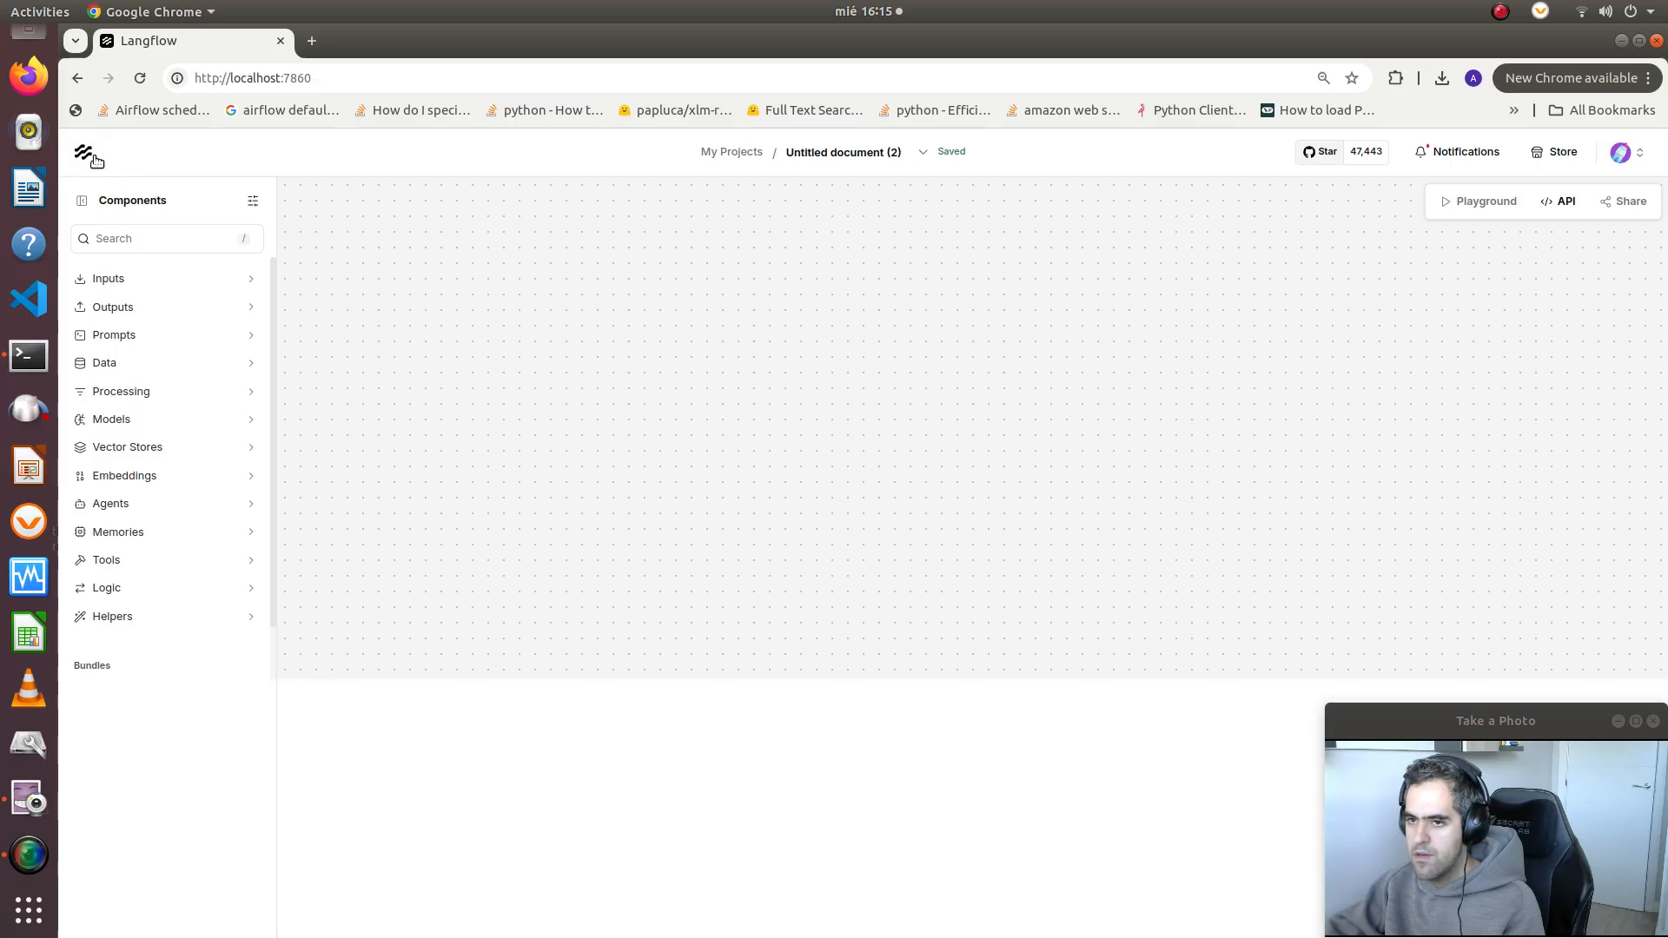
left_click(96, 161)
left_click(637, 465)
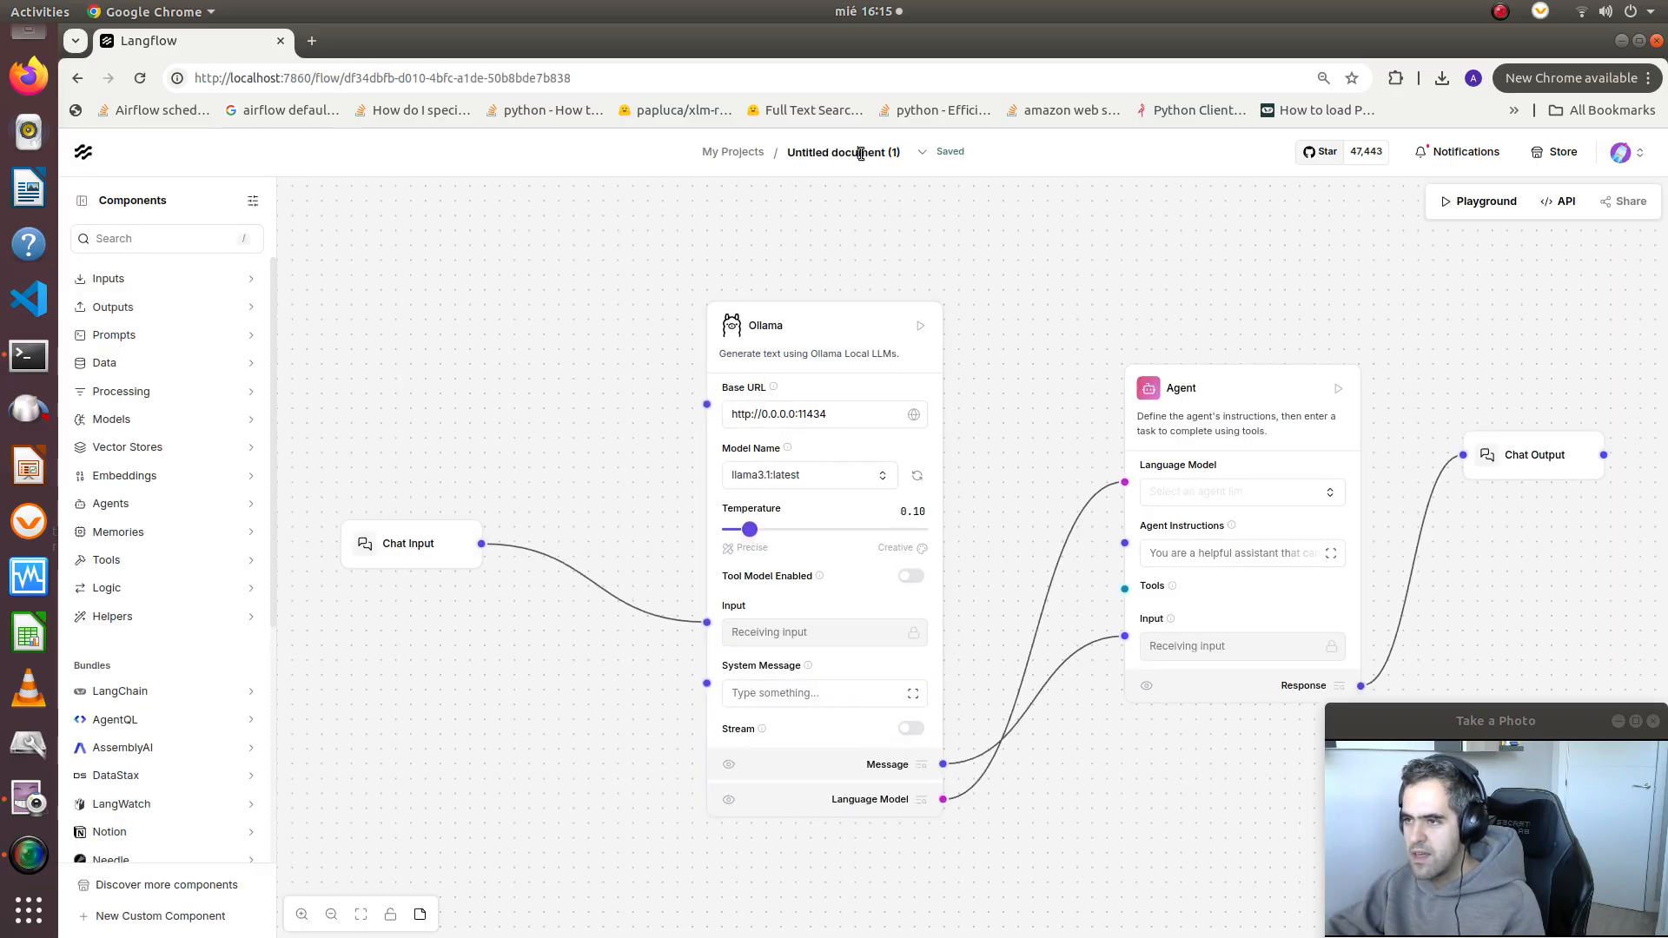
Rename the flow as agent
left_click(922, 153)
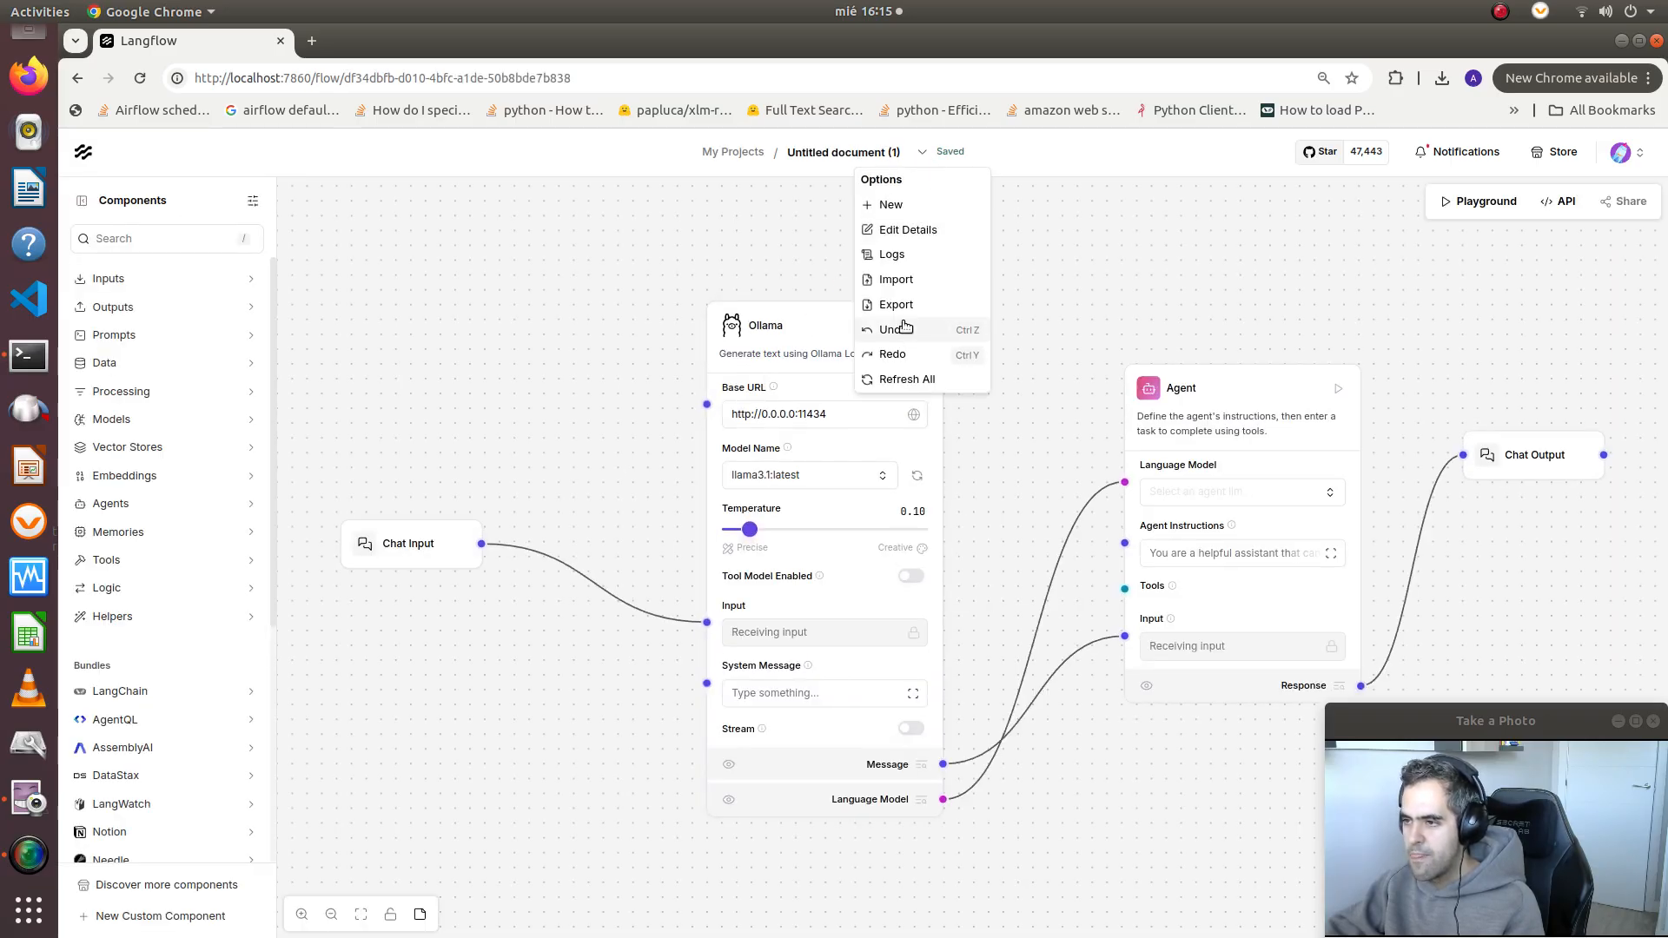
double_click(817, 158)
type("A")
triple_click(838, 160)
key("BackSpace")
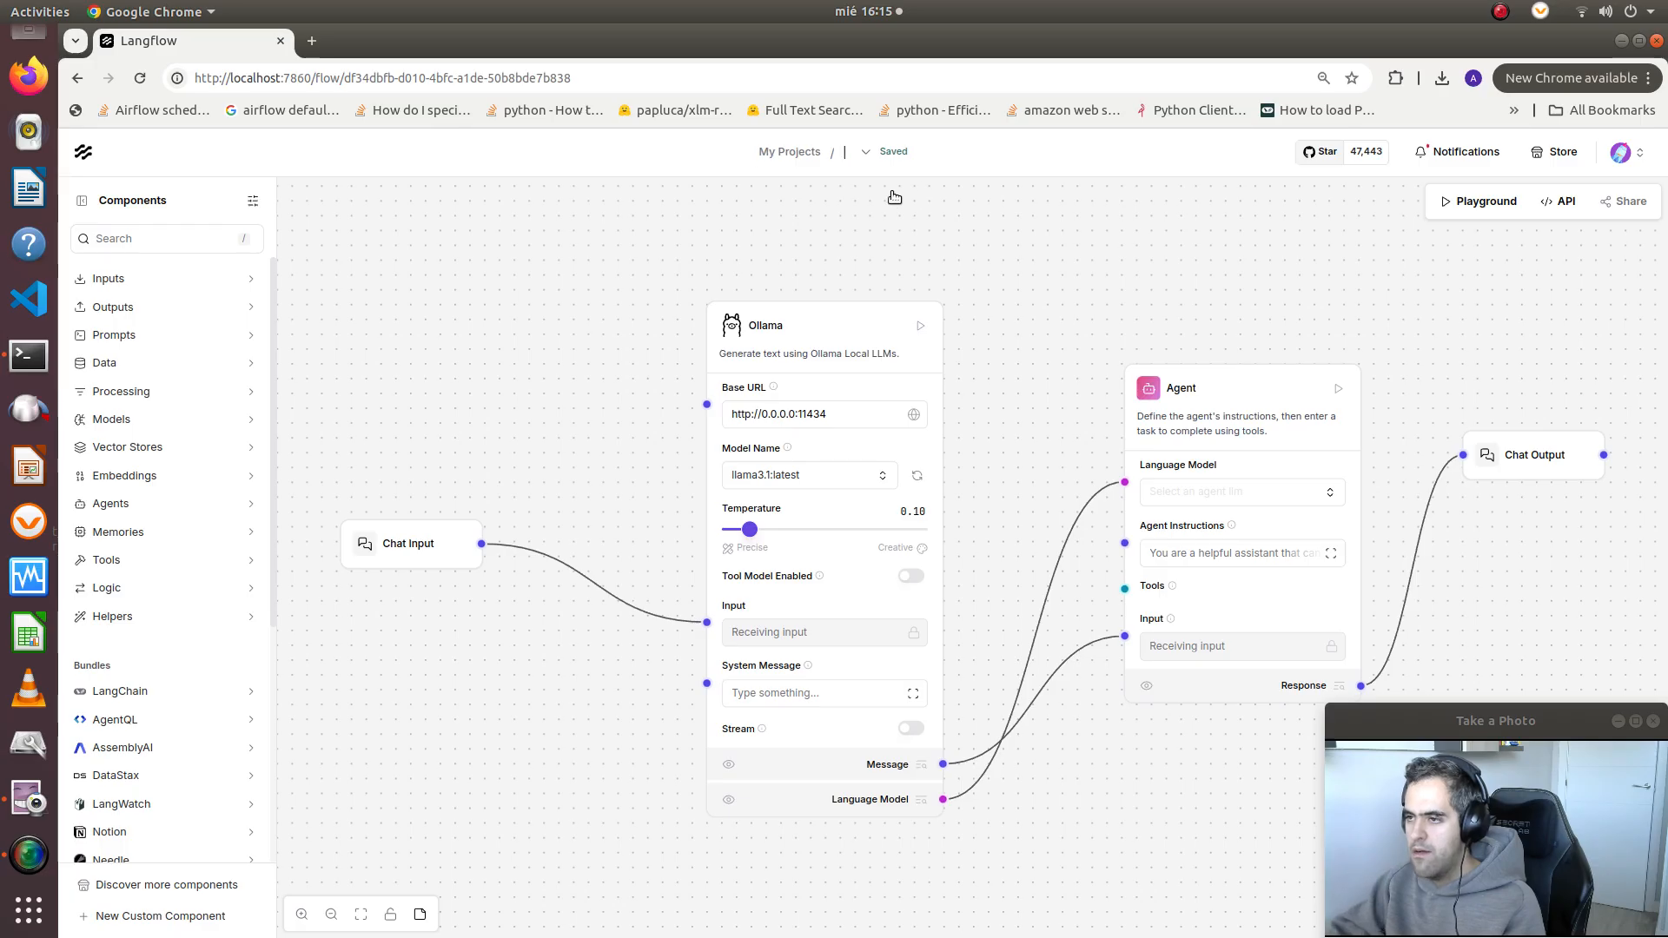
type("agent")
key("Return")
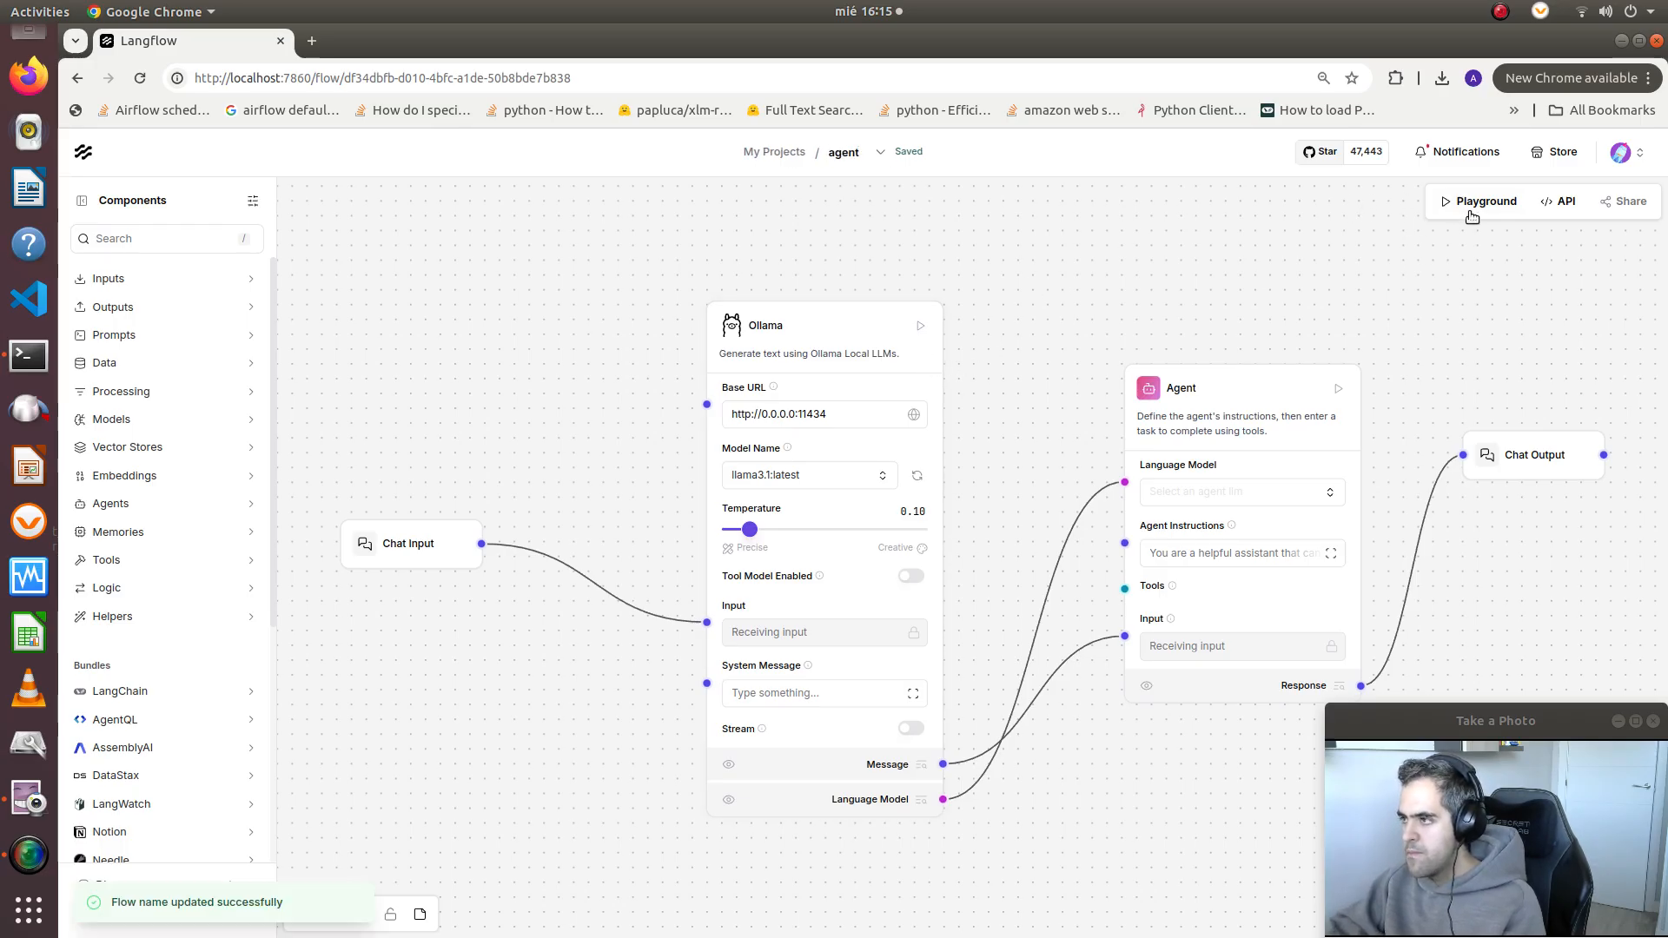
Open the flow's Playground and send the chat message "hello"
left_click_drag(1411, 302, 1337, 265)
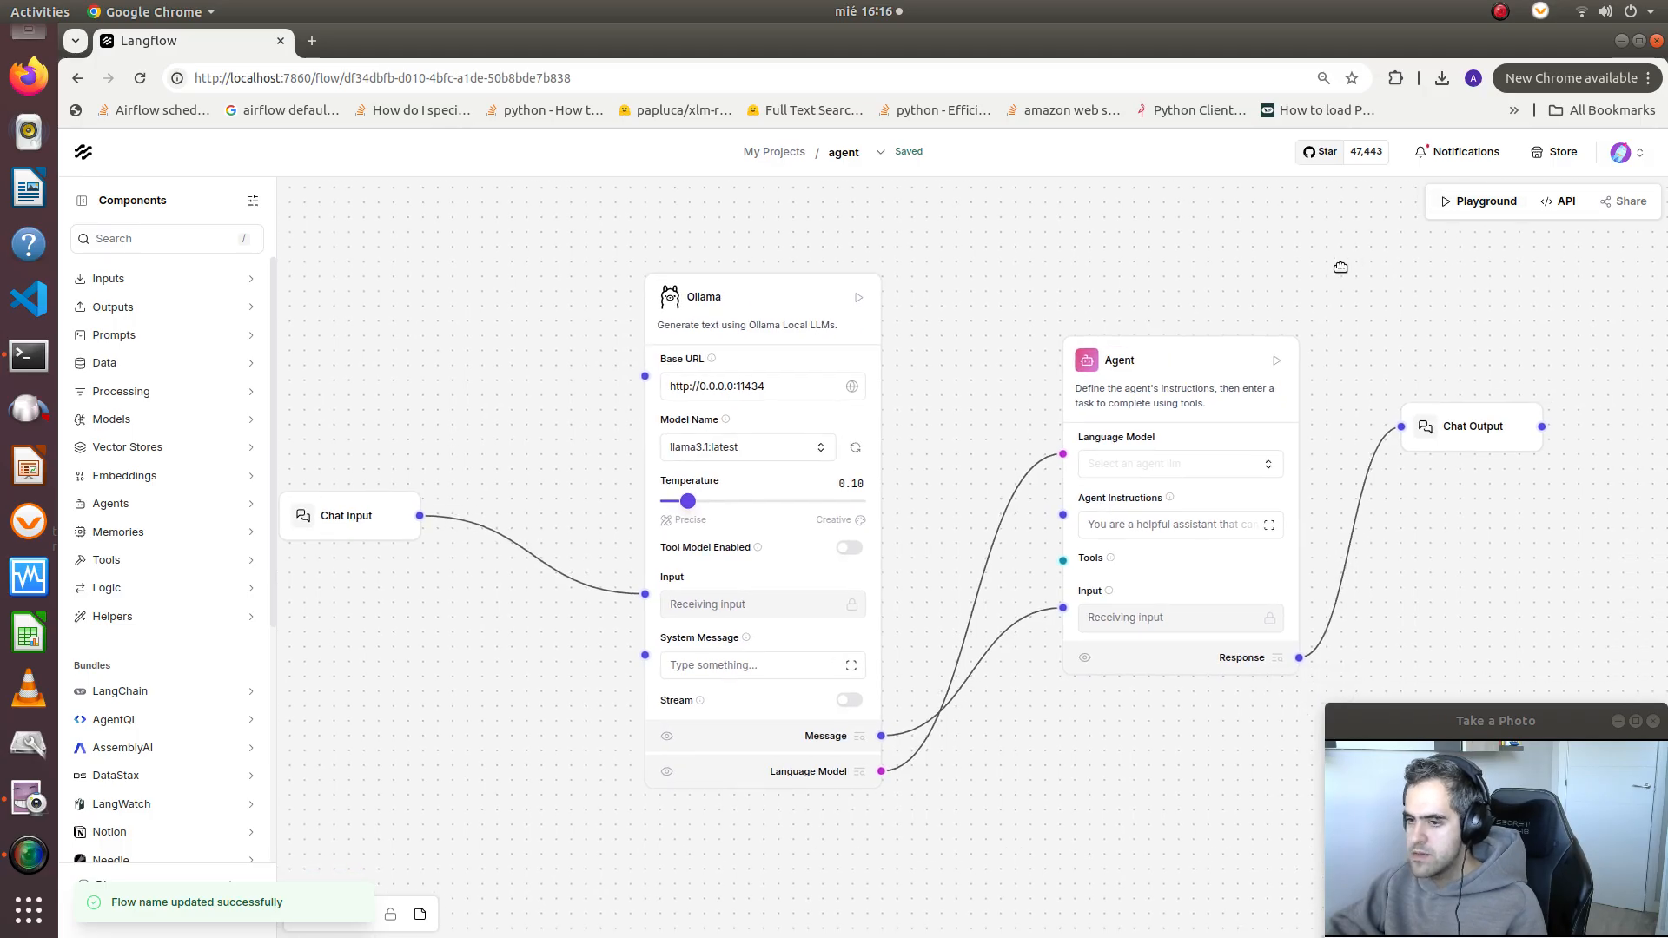
left_click(1485, 201)
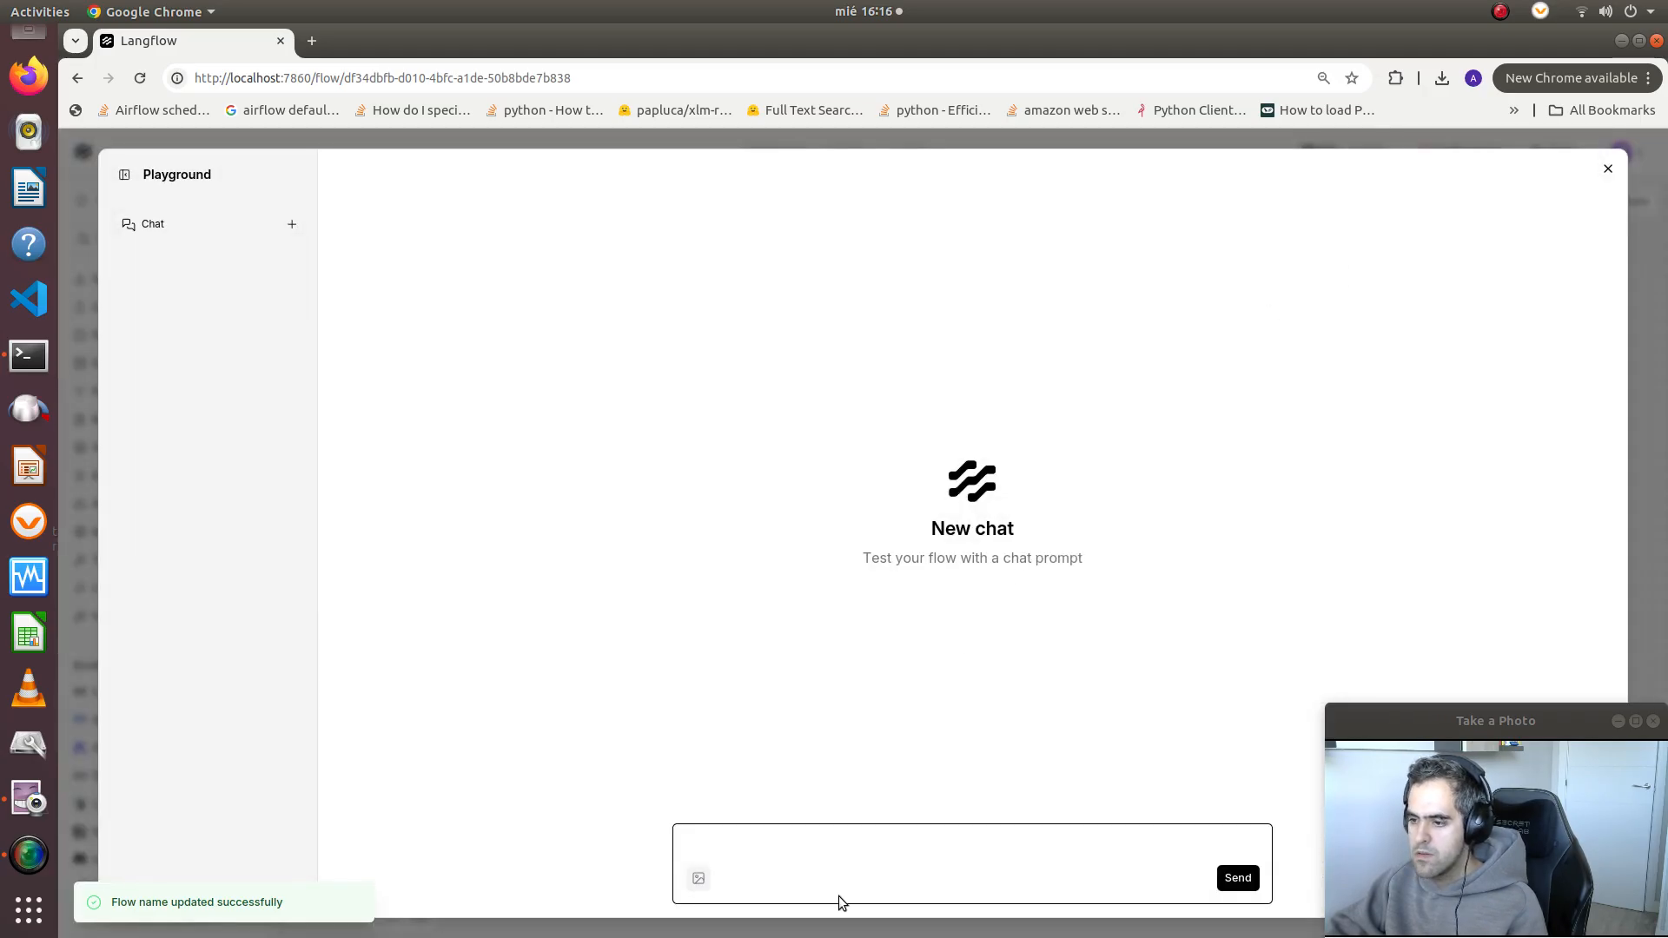
left_click(779, 852)
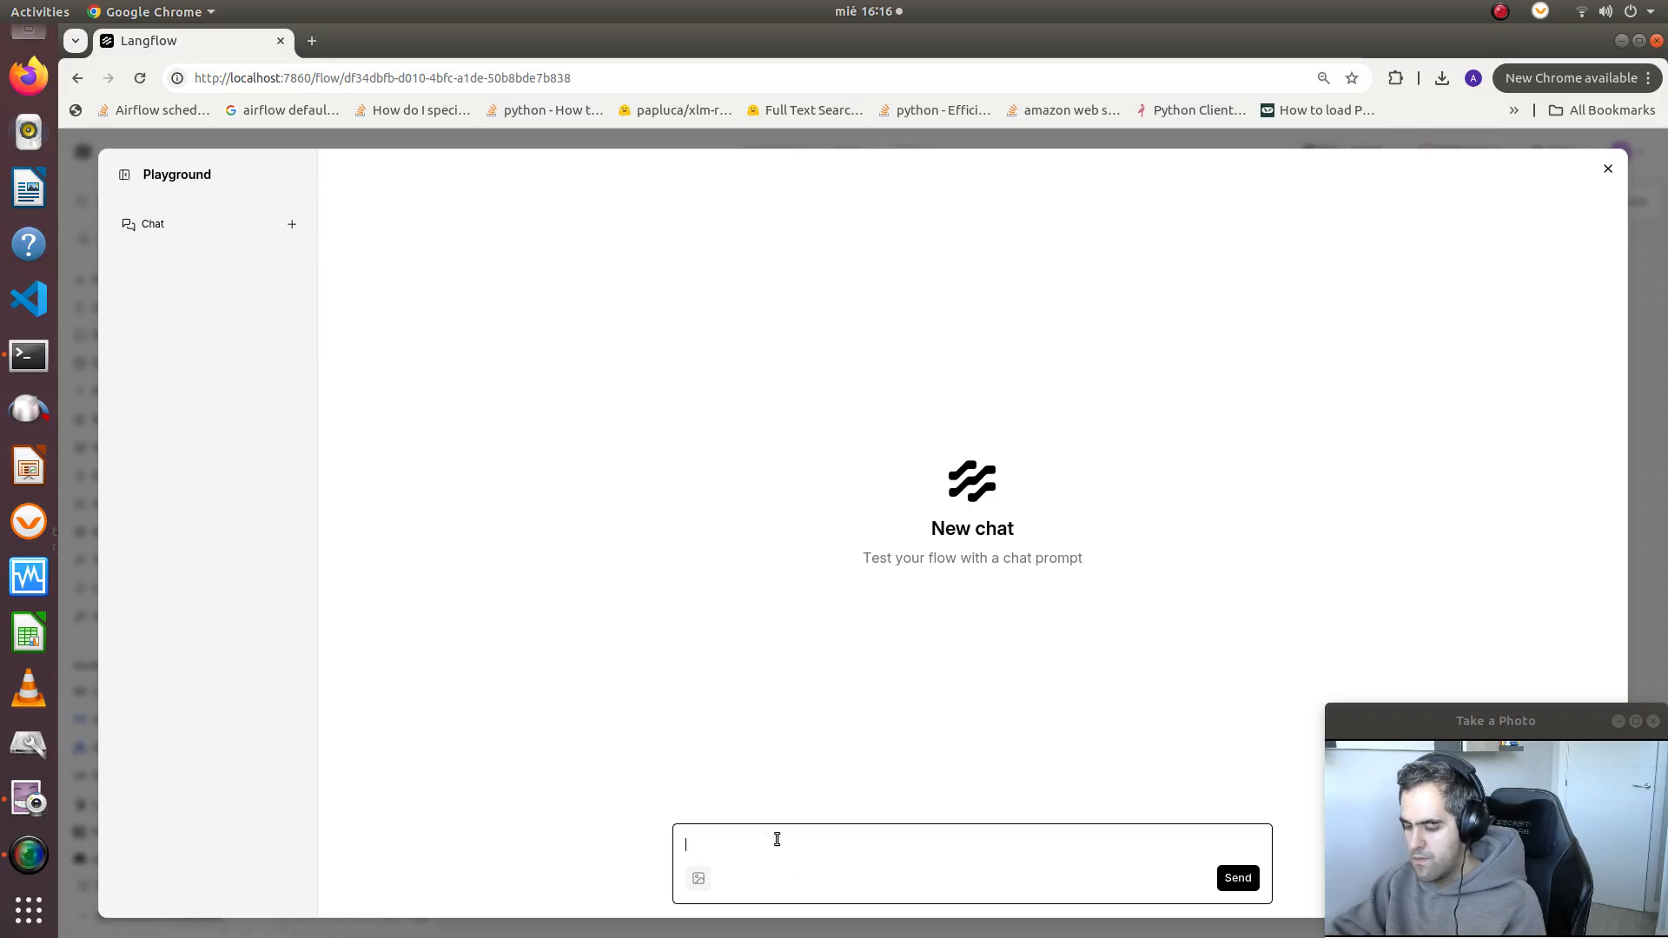
type("hello")
key("Return")
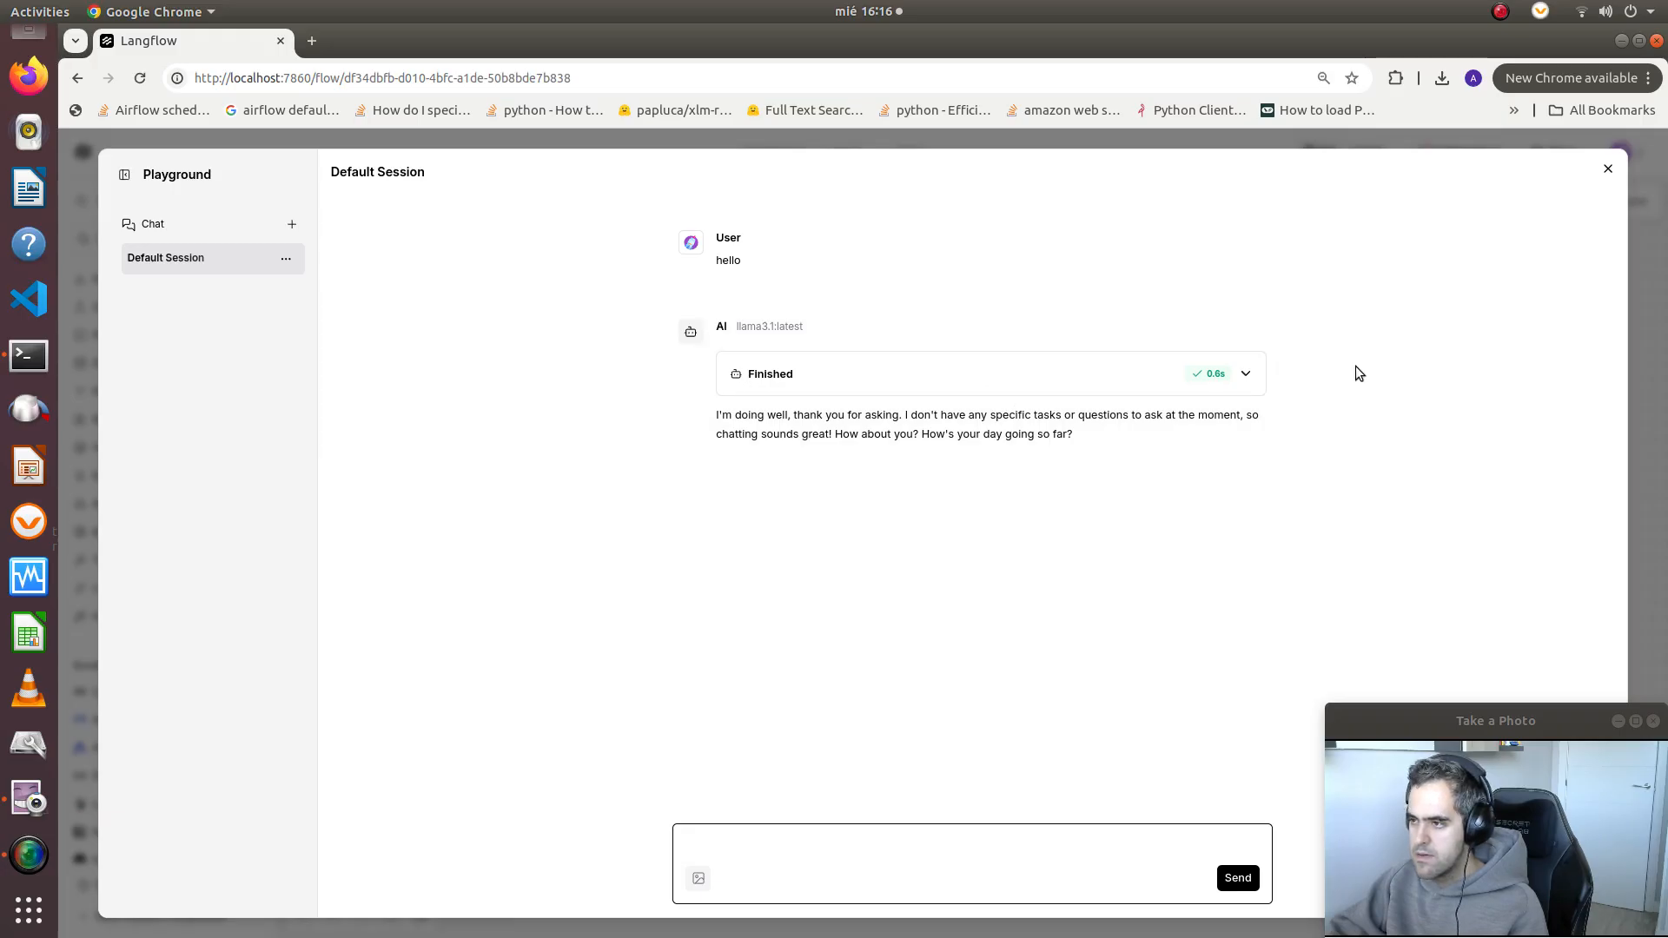
Expand the reply's run details, examine the tool call's input JSON, and close the Playground
left_click(1245, 379)
scroll(779, 591, "down", 2)
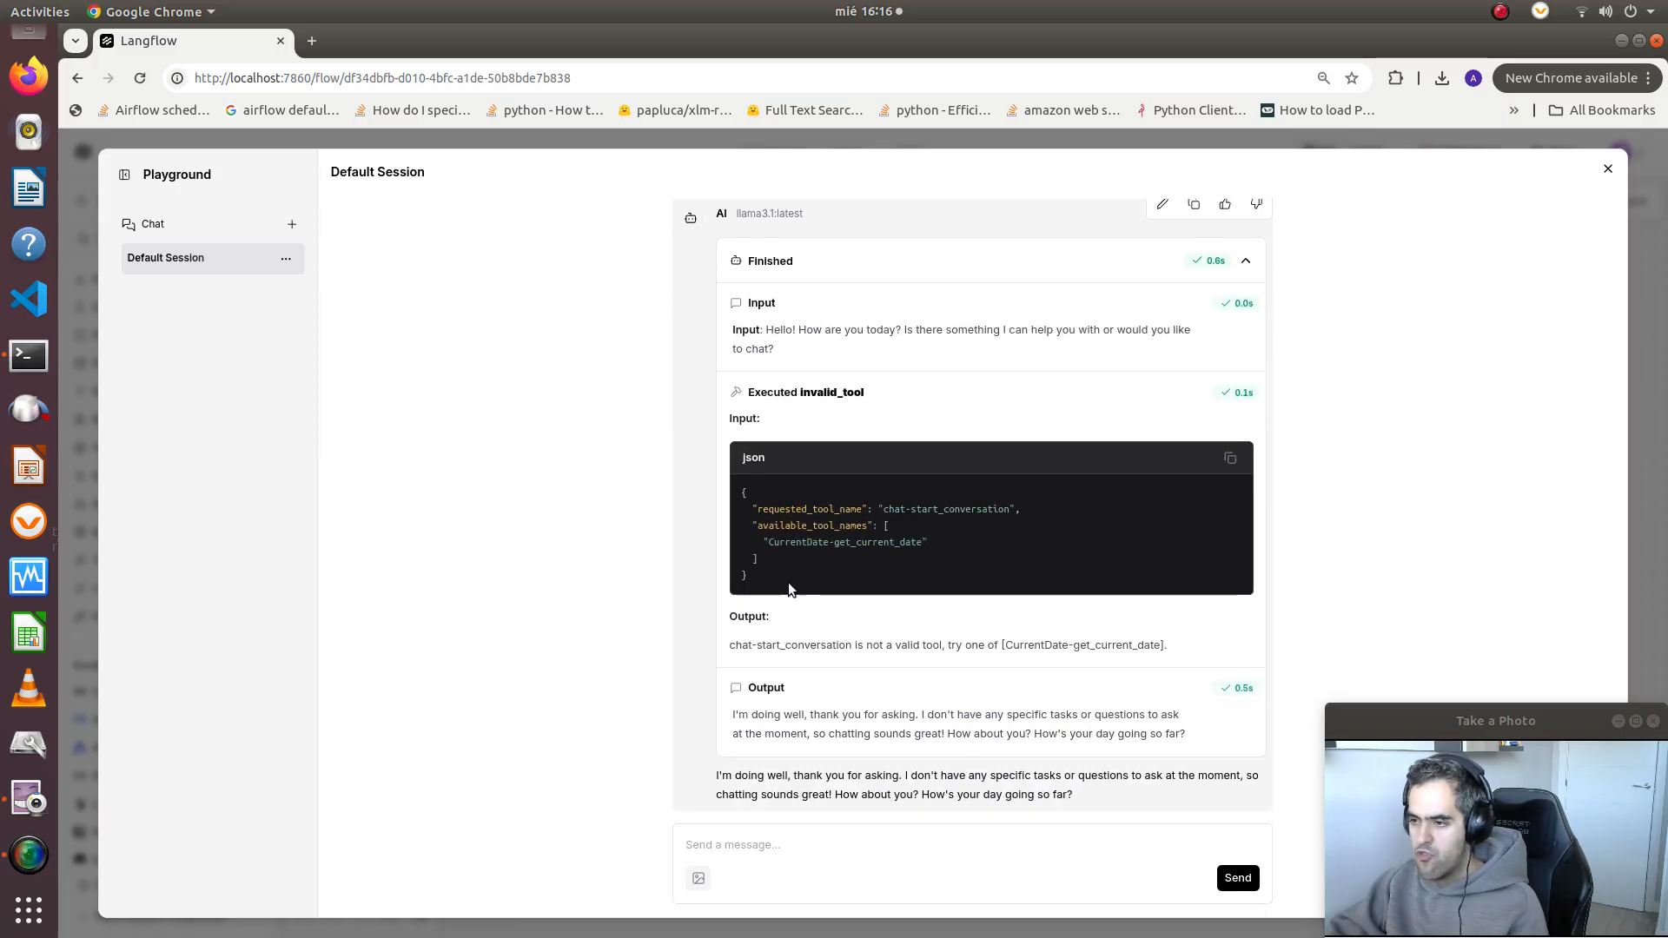
left_click_drag(763, 560, 726, 527)
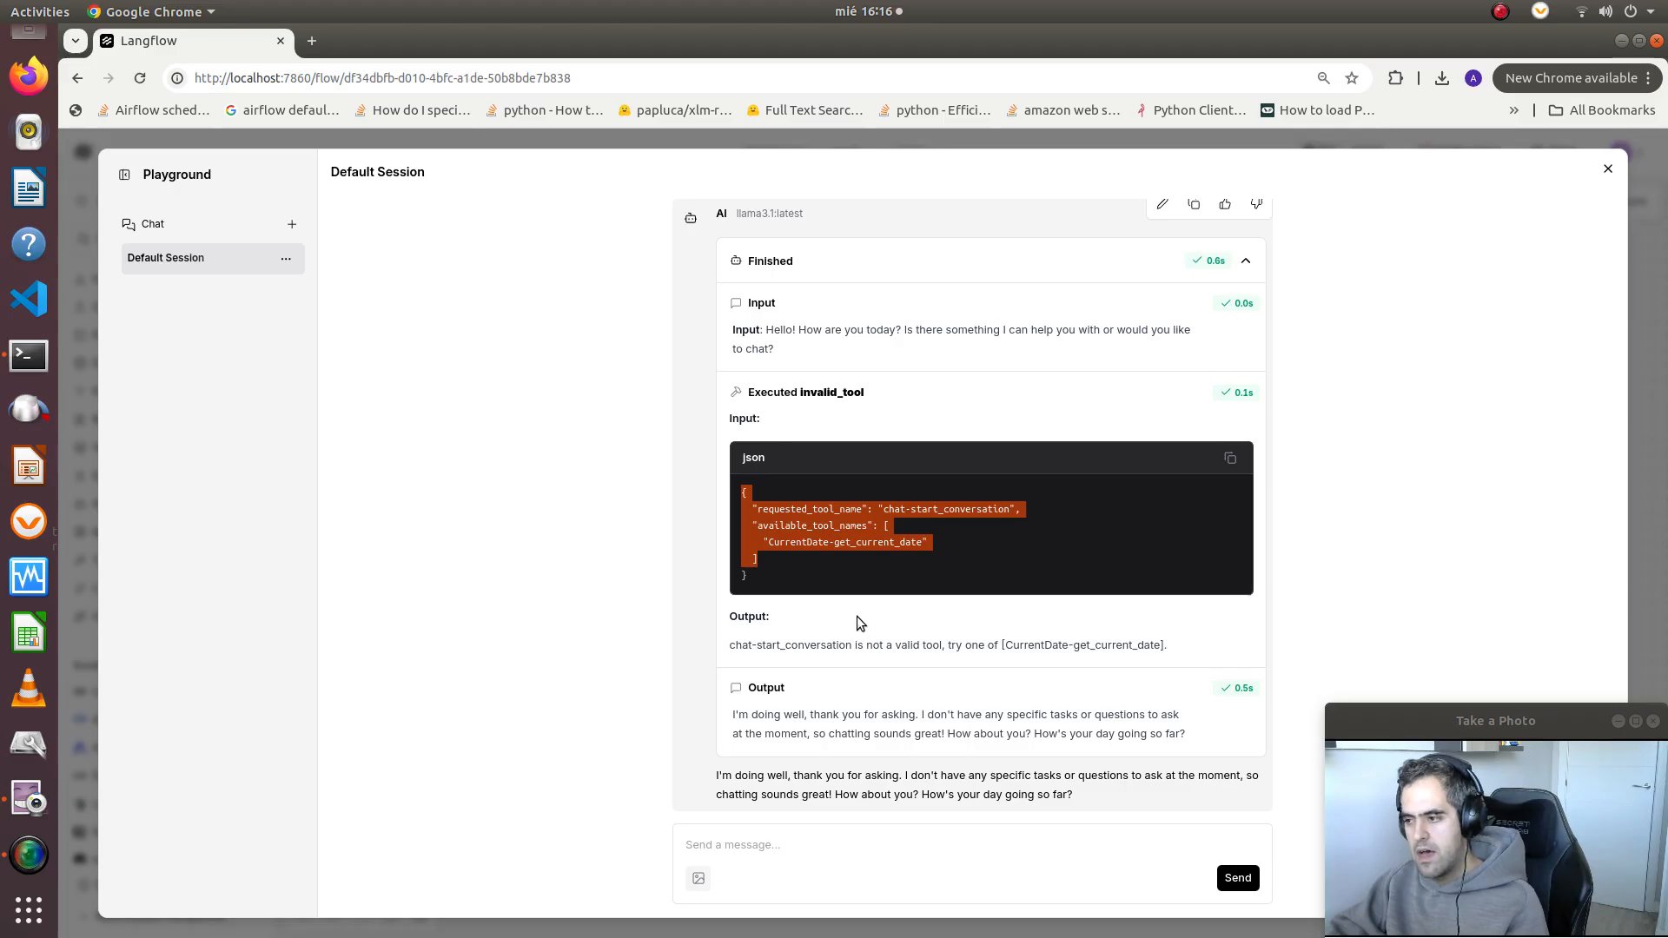
left_click_drag(818, 586, 737, 522)
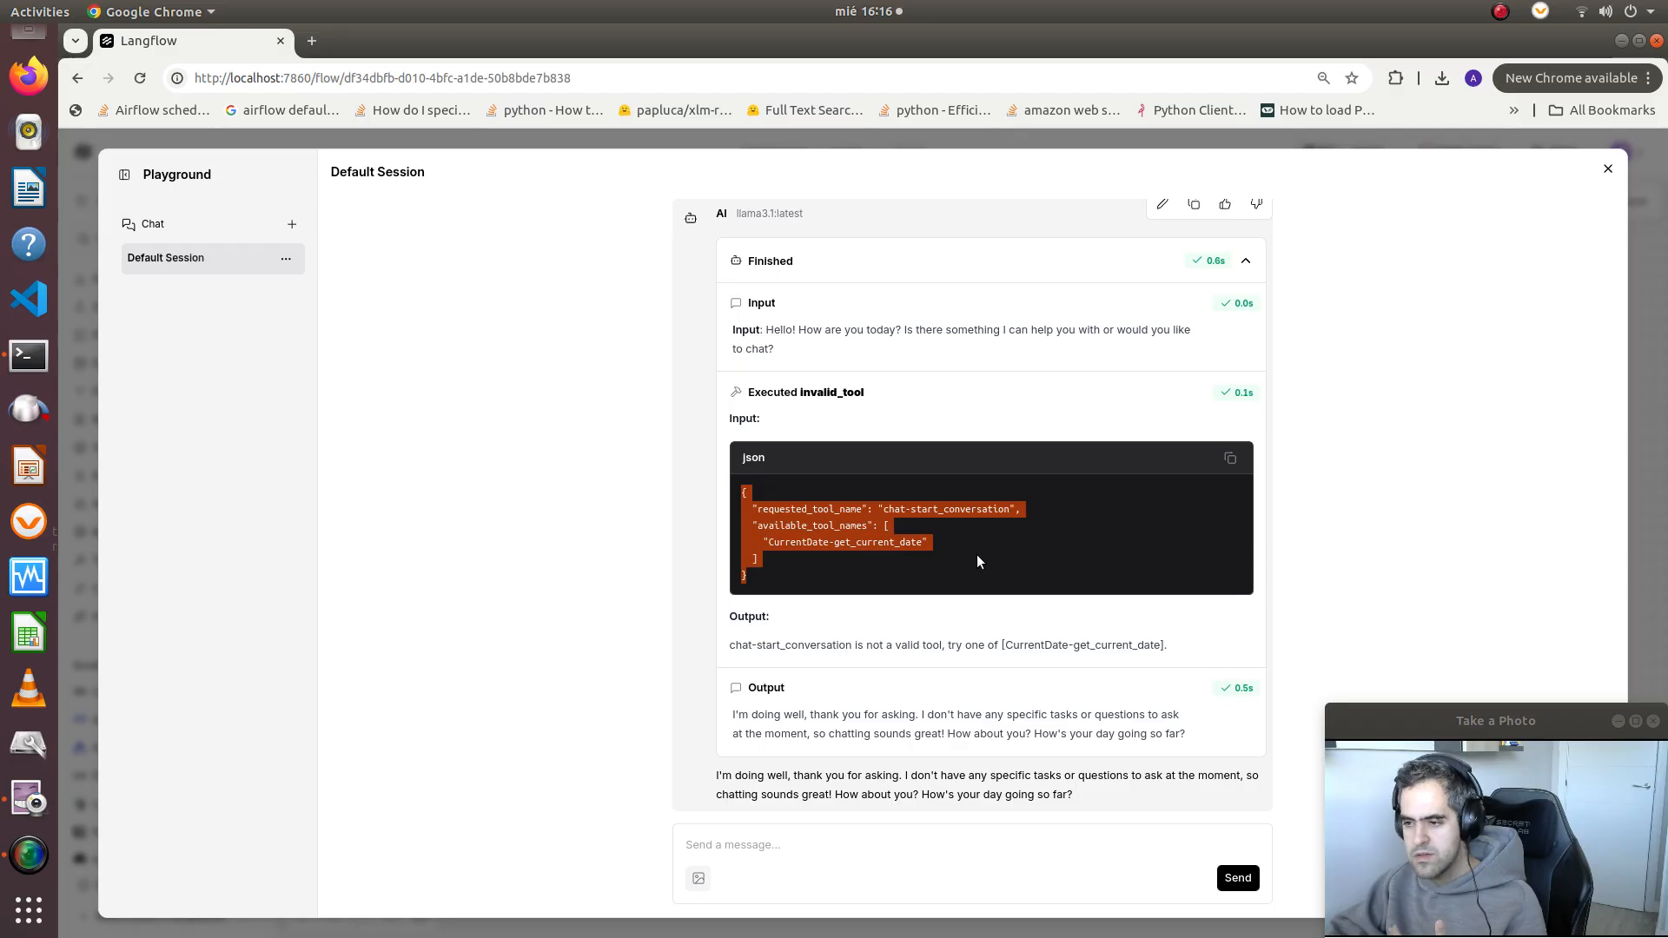
scroll(991, 573, "up", 1)
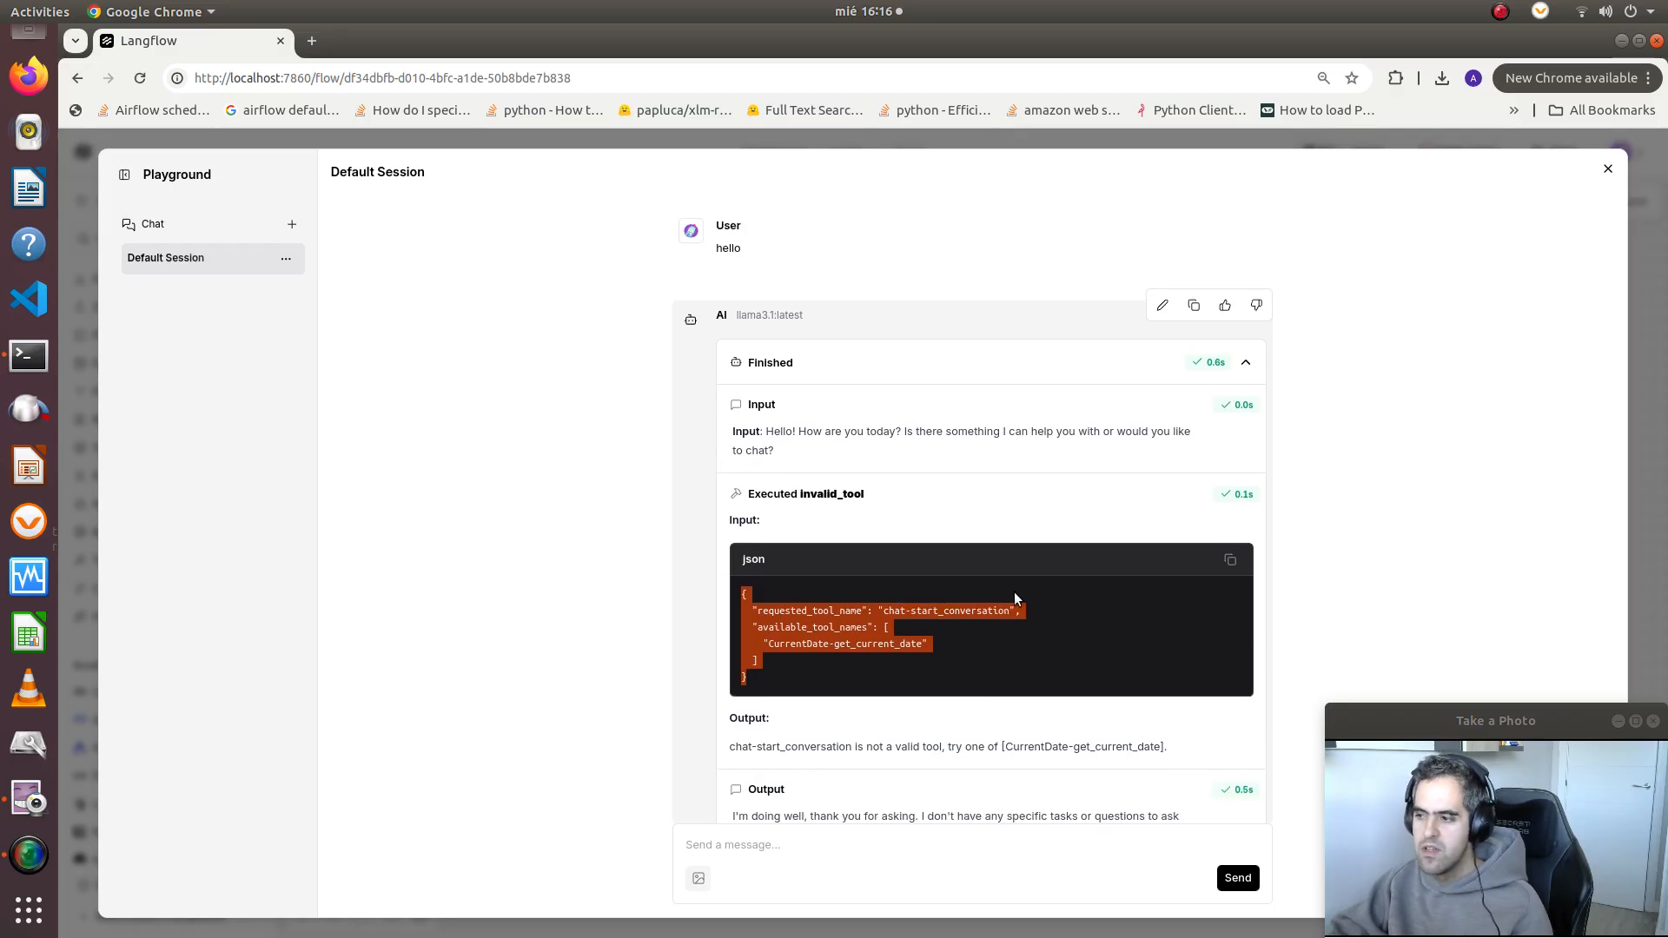
left_click(1608, 168)
left_click_drag(1025, 801, 941, 725)
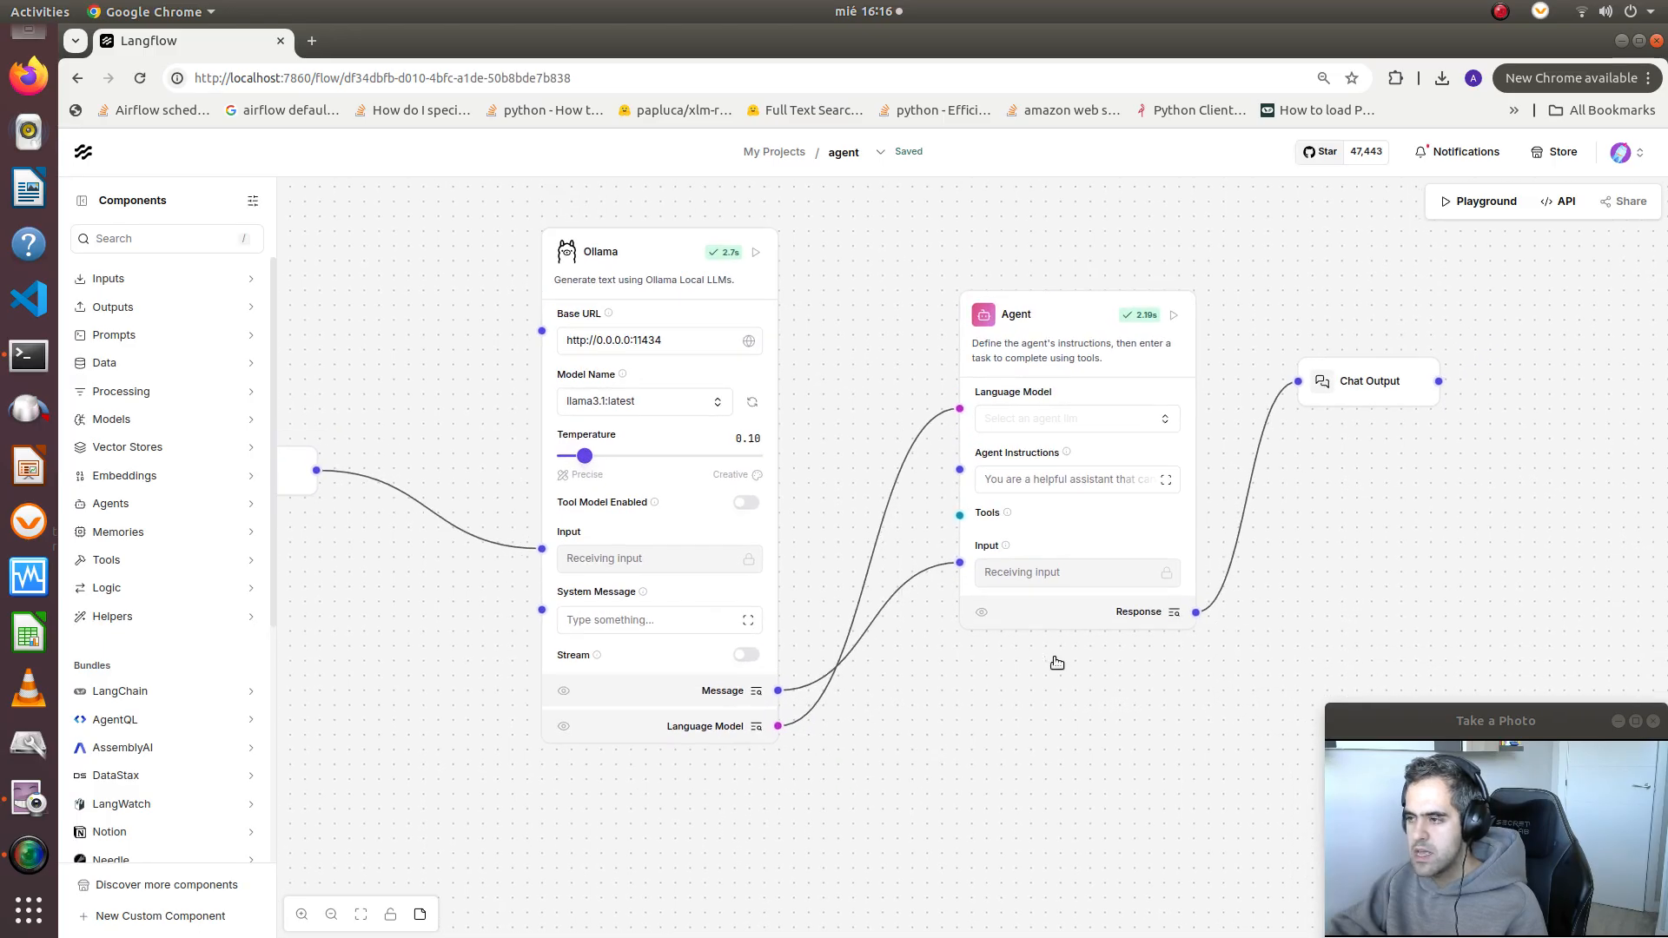
Open the flow's Playground and send the chat message "what is 2+2?"
left_click(1479, 200)
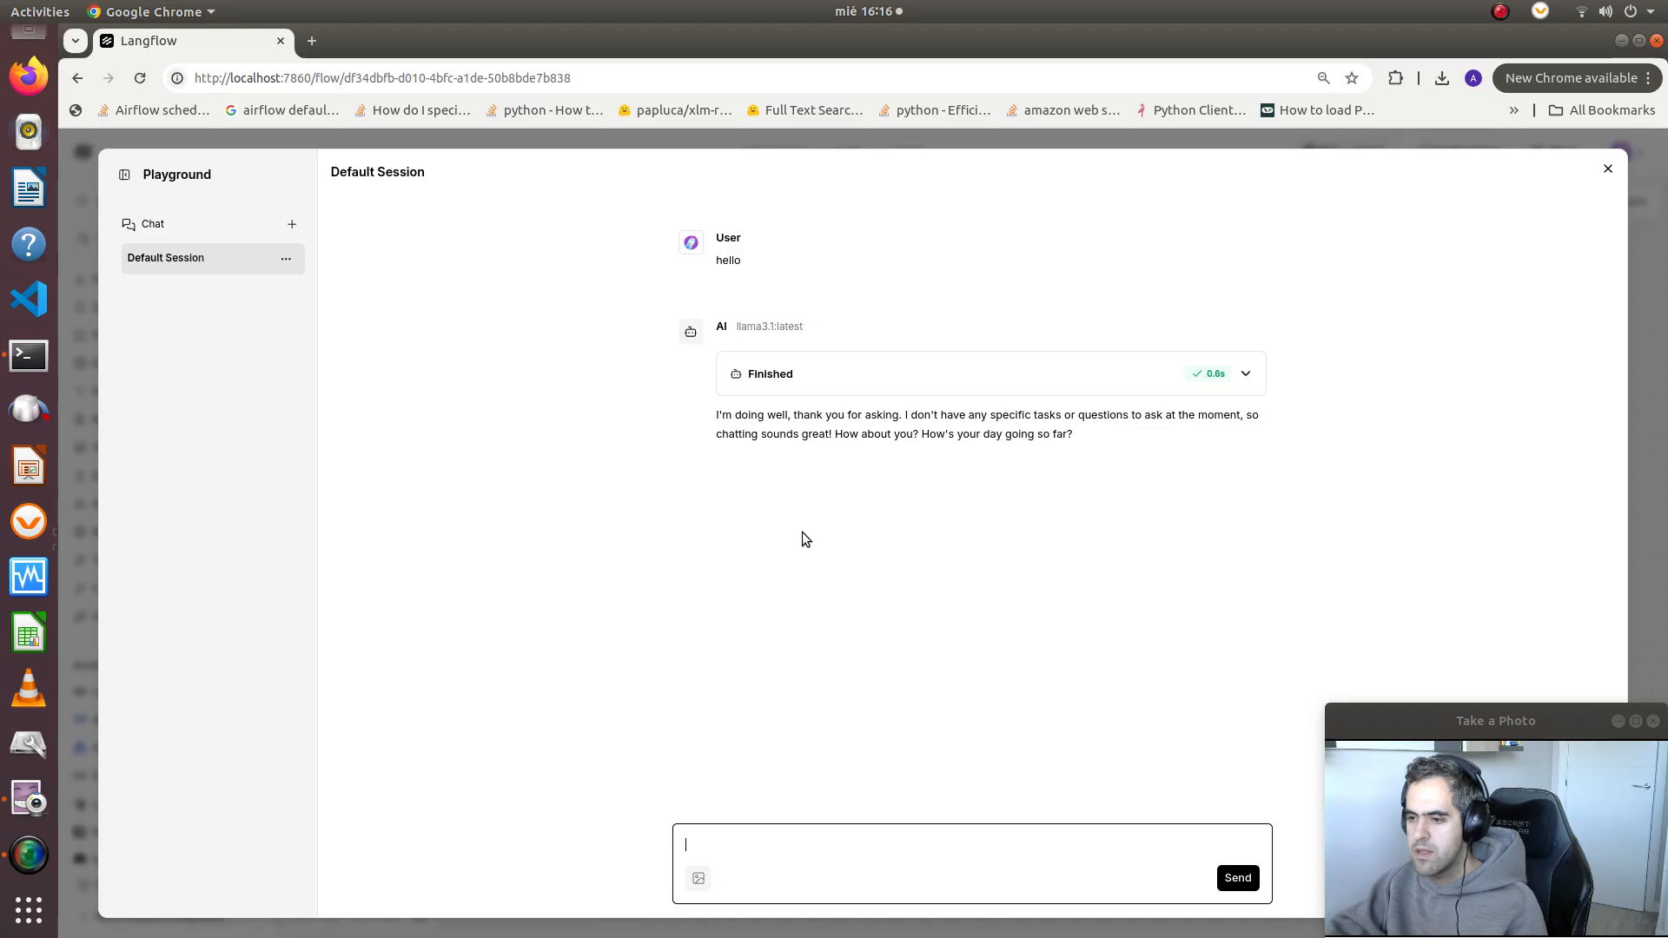
left_click_drag(767, 411, 907, 432)
left_click(914, 434)
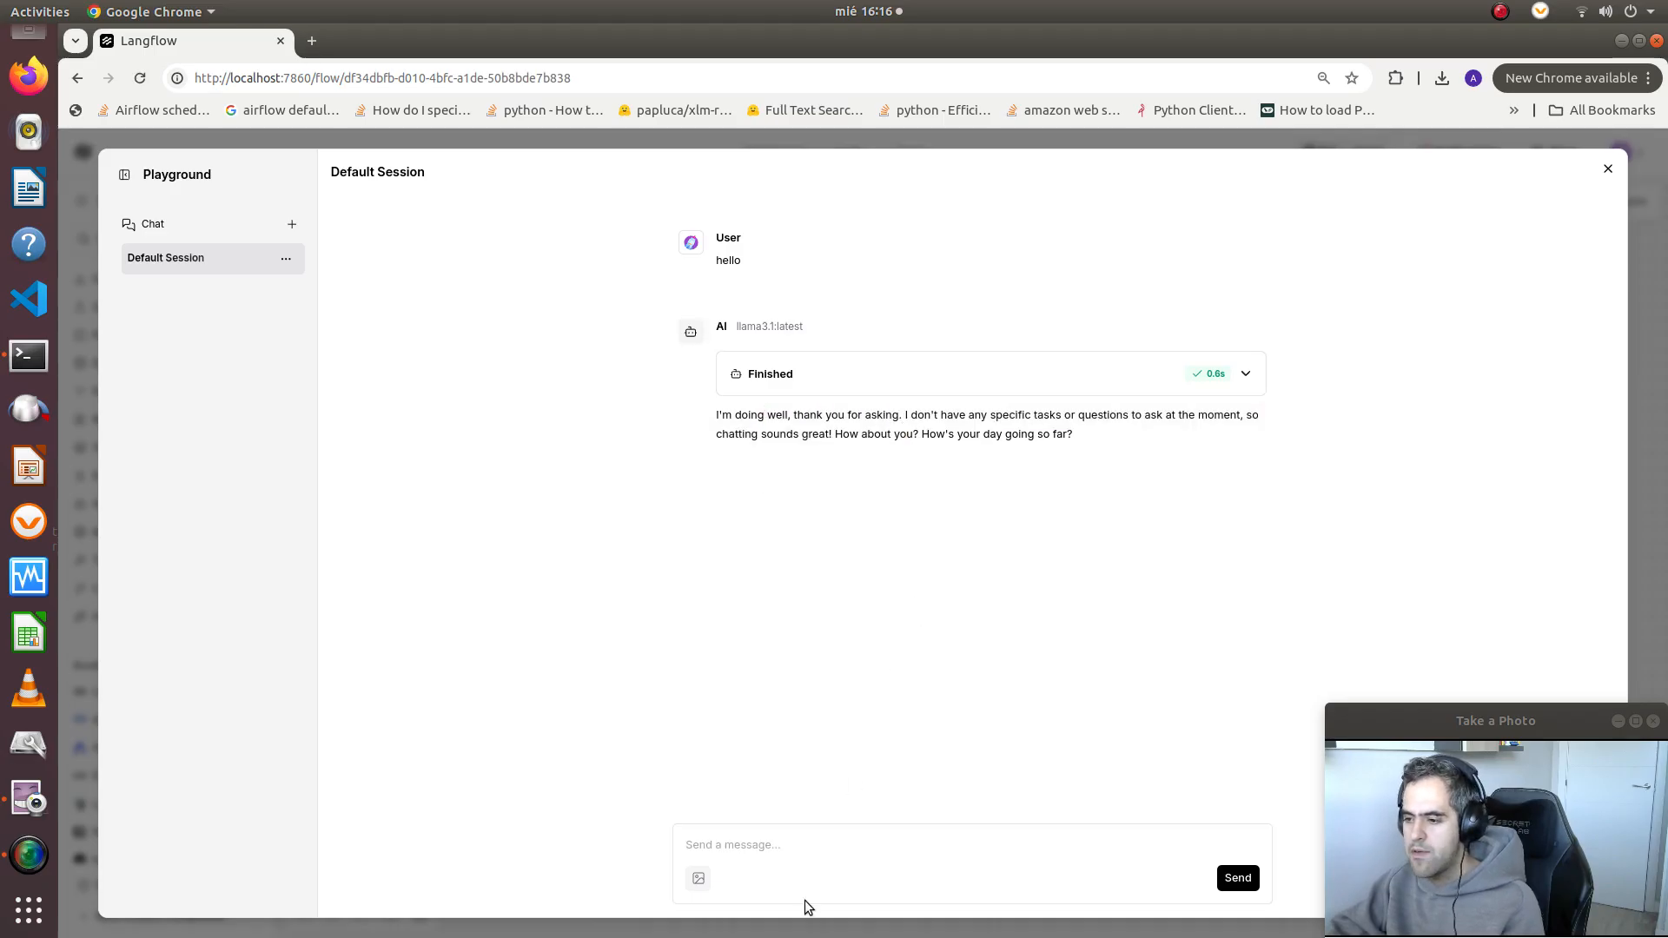
left_click(801, 853)
type("wha")
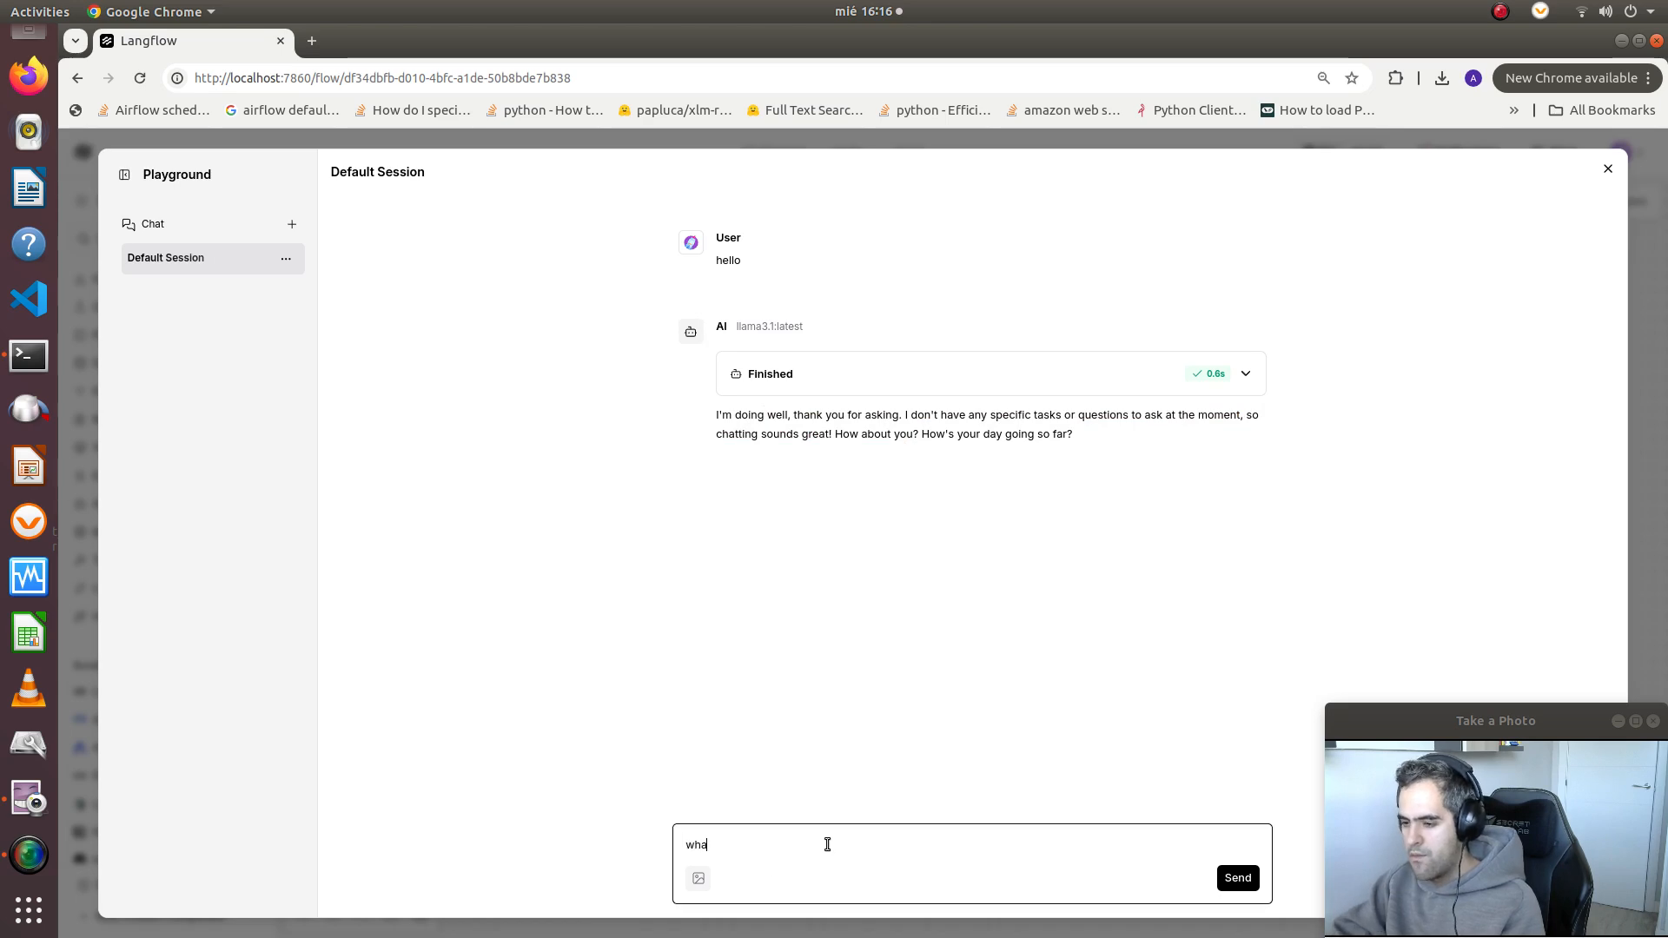
type("t is 2+@")
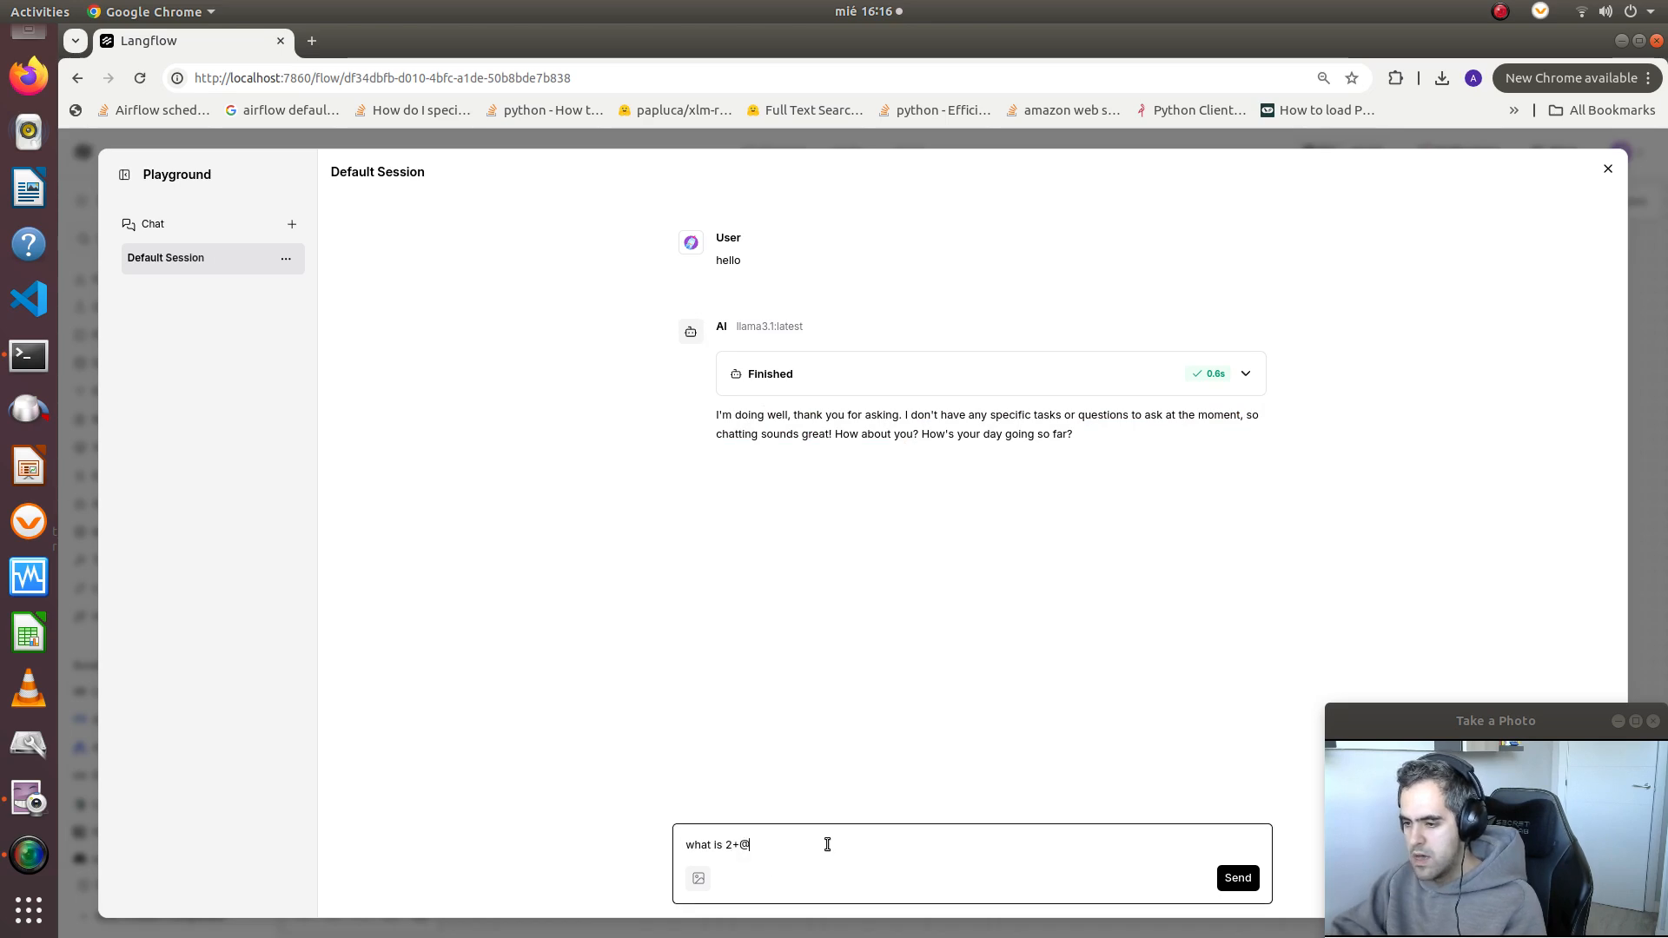
key("BackSpace")
type("2?")
key("Return")
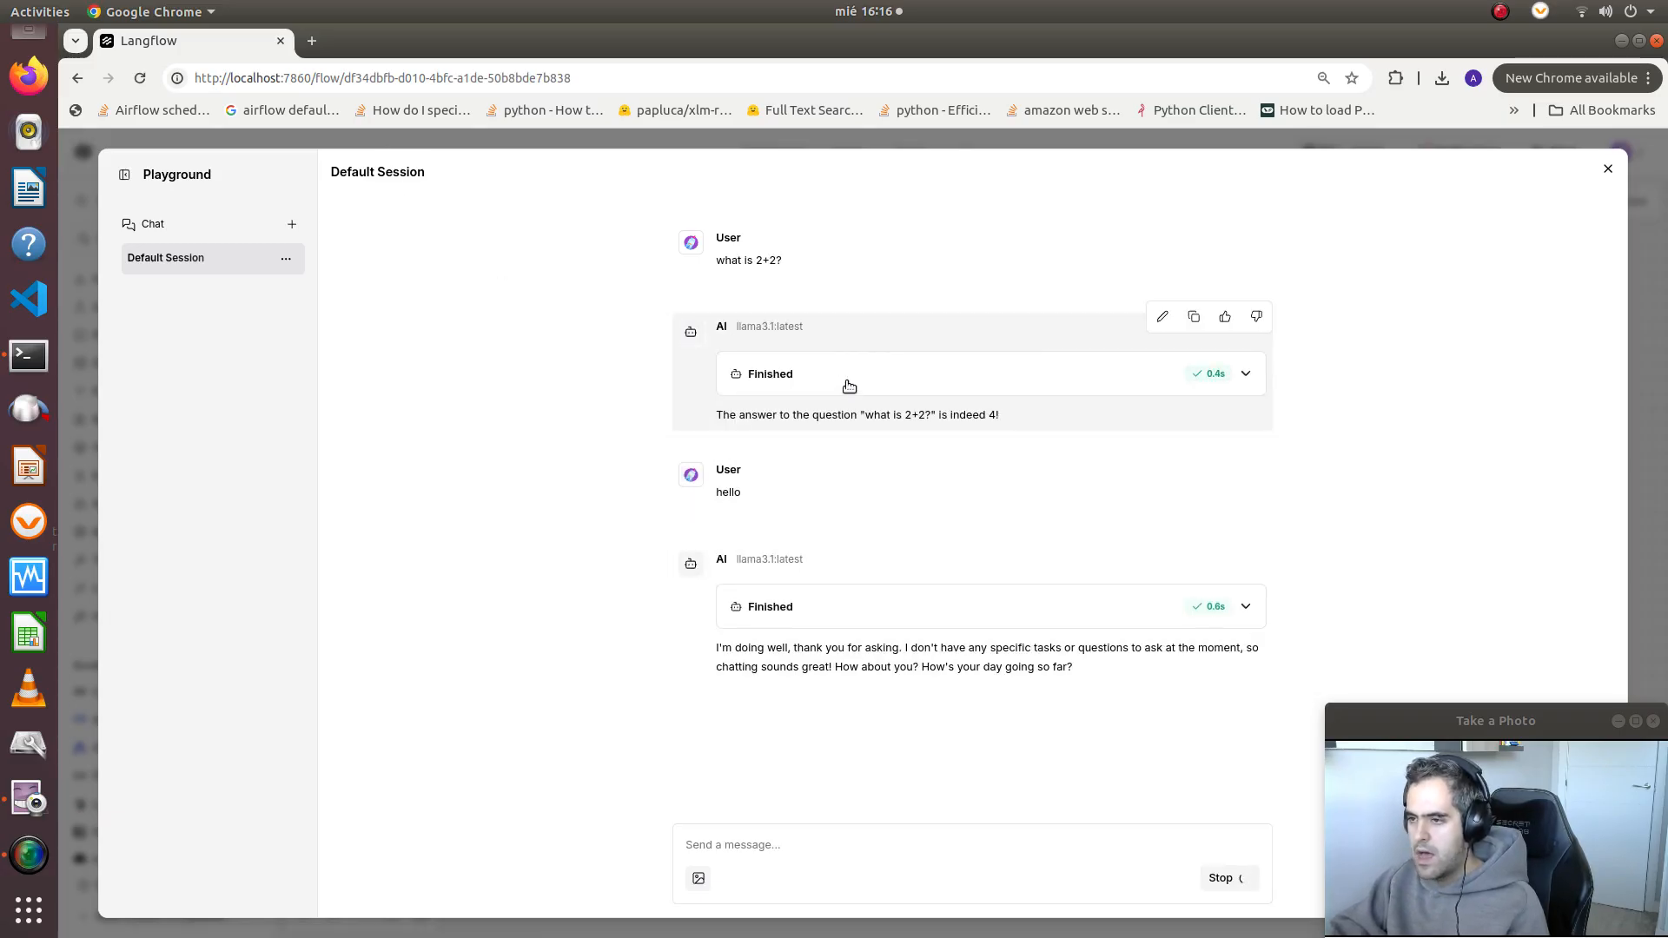
Expand the run details of the 2+2 reply, examine the executed tool's input and output, and close the Playground
left_click(849, 386)
scroll(869, 521, "down", 3)
left_click_drag(798, 492, 851, 497)
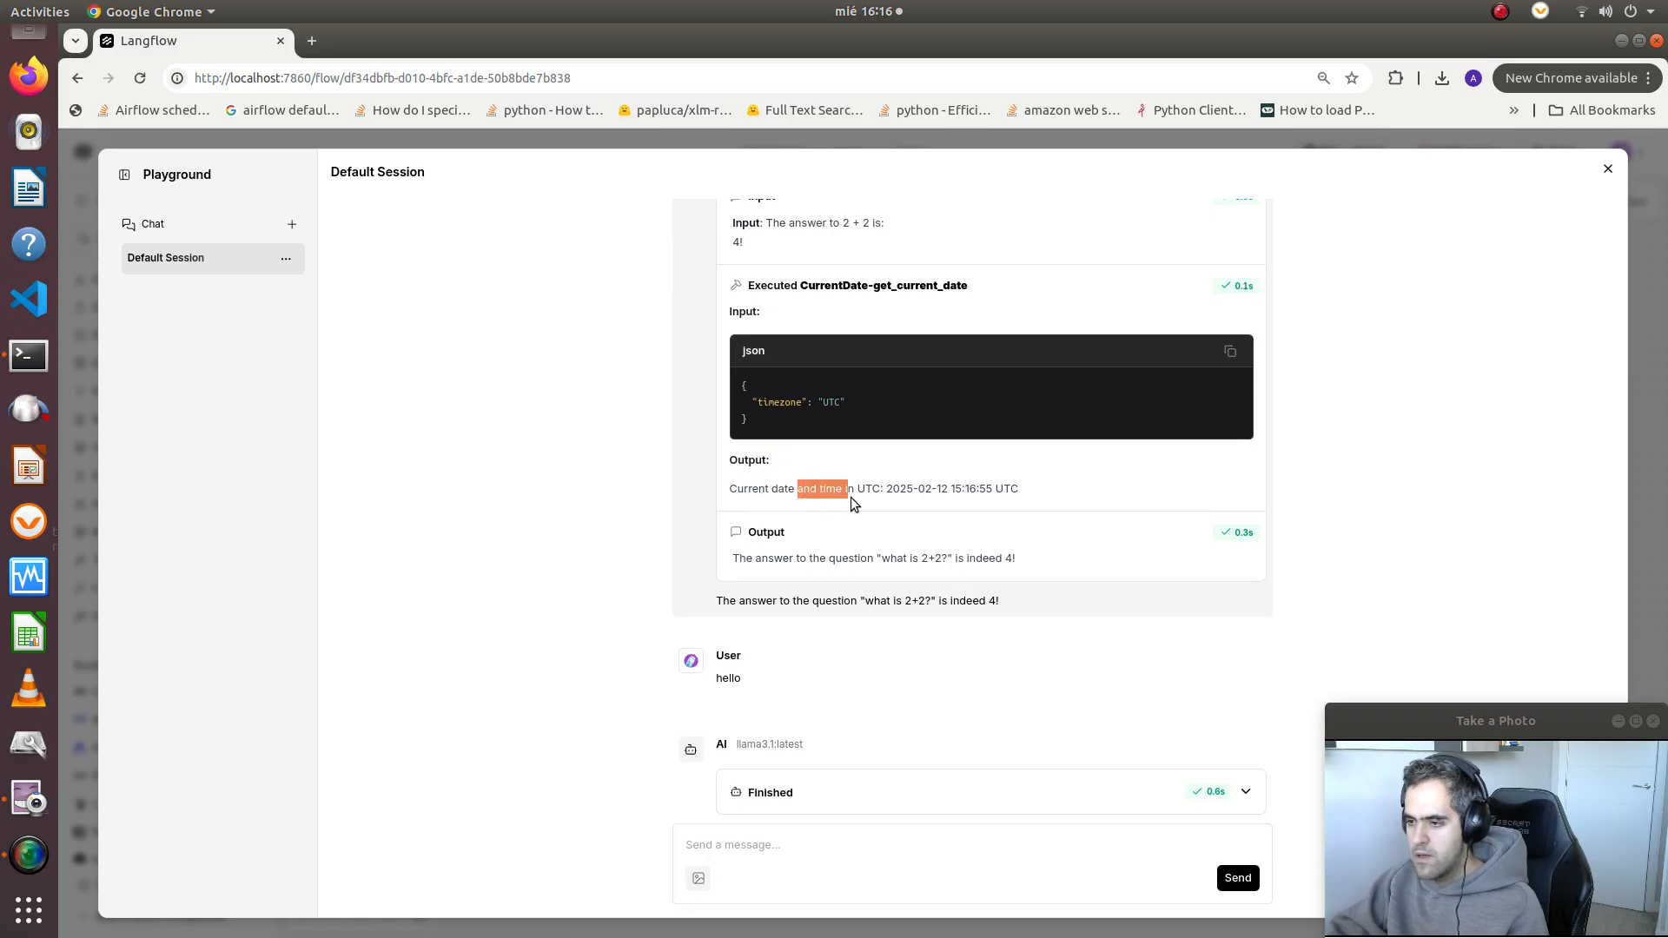
triple_click(917, 488)
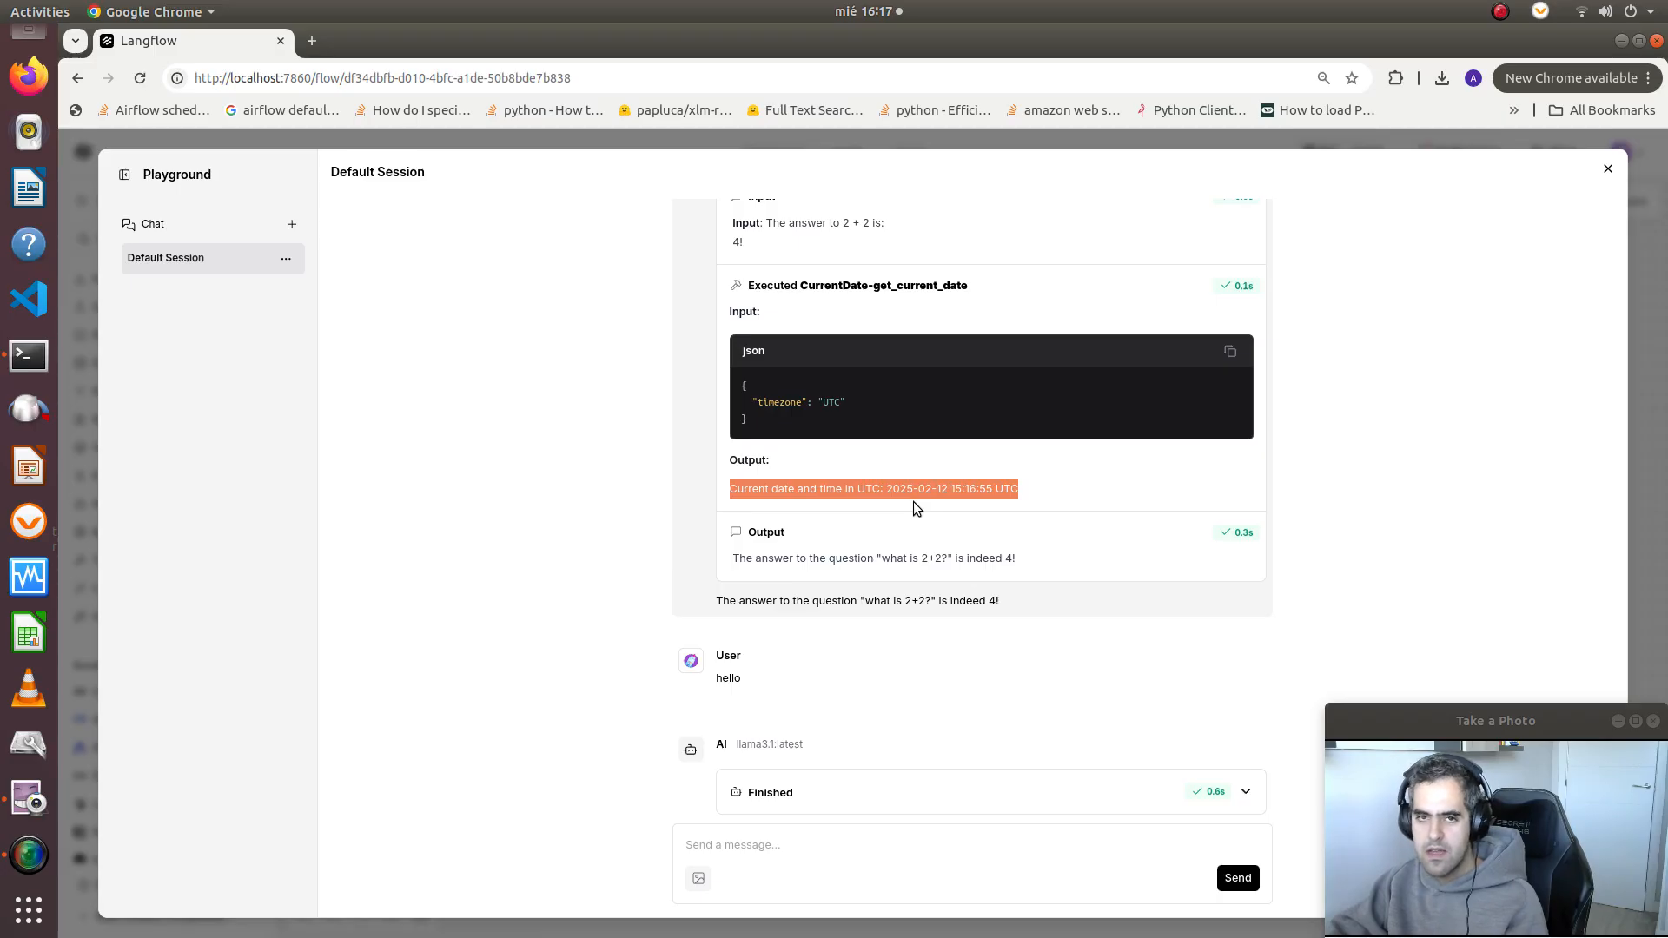
scroll(914, 502, "up", 2)
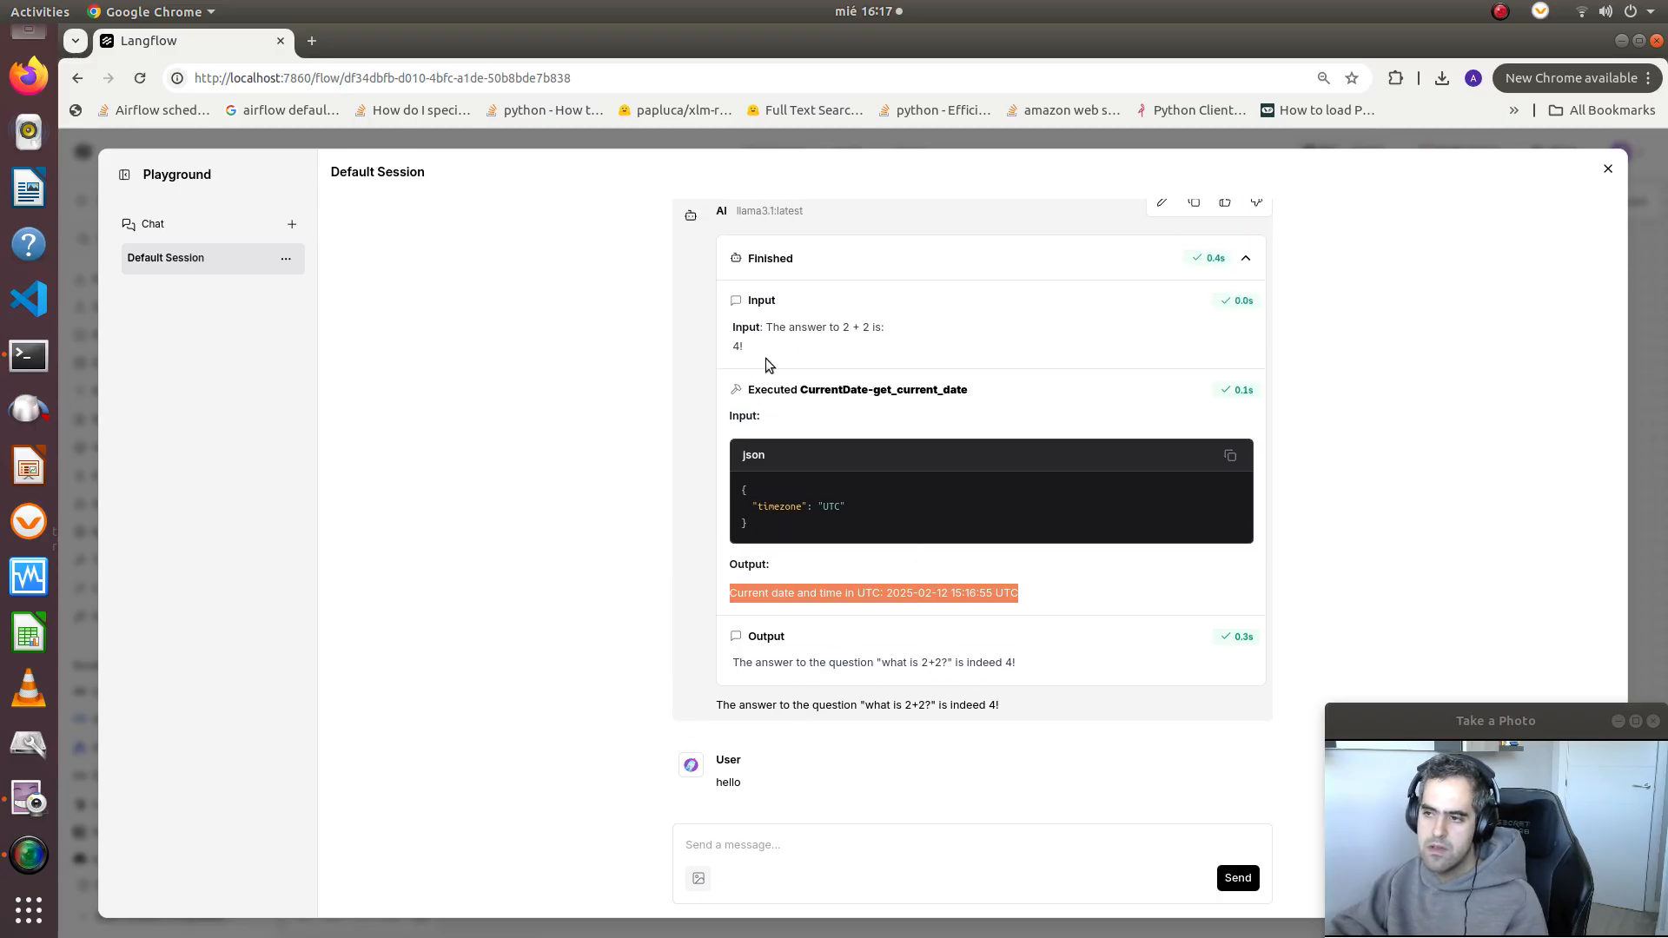
left_click(838, 324)
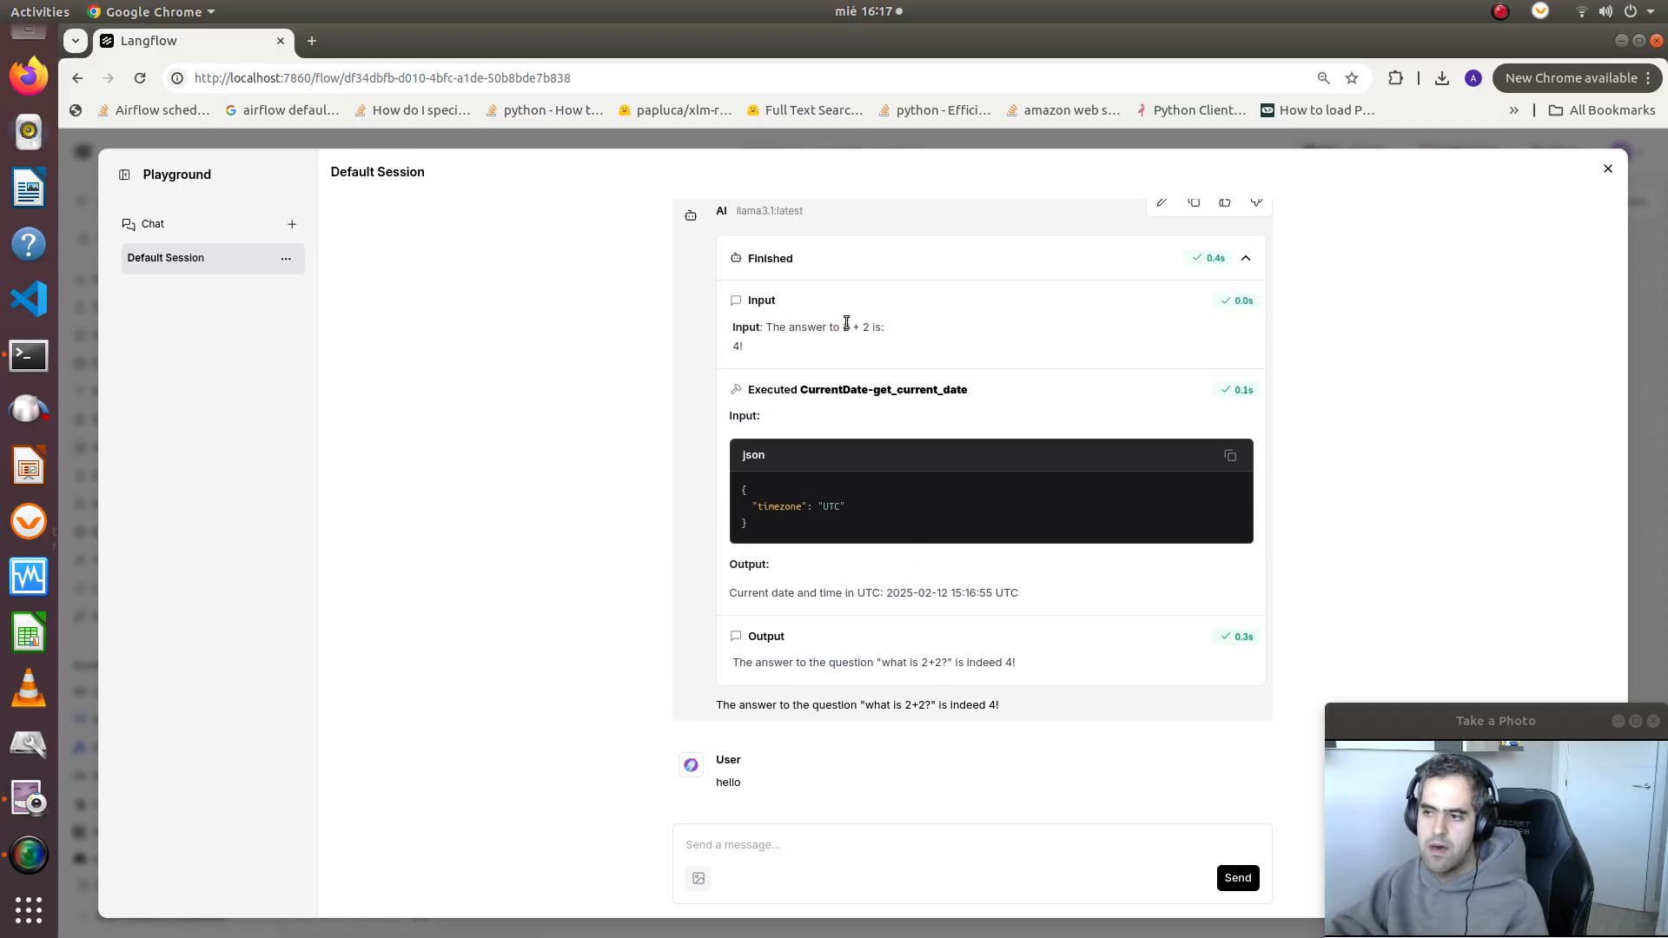
left_click(1607, 169)
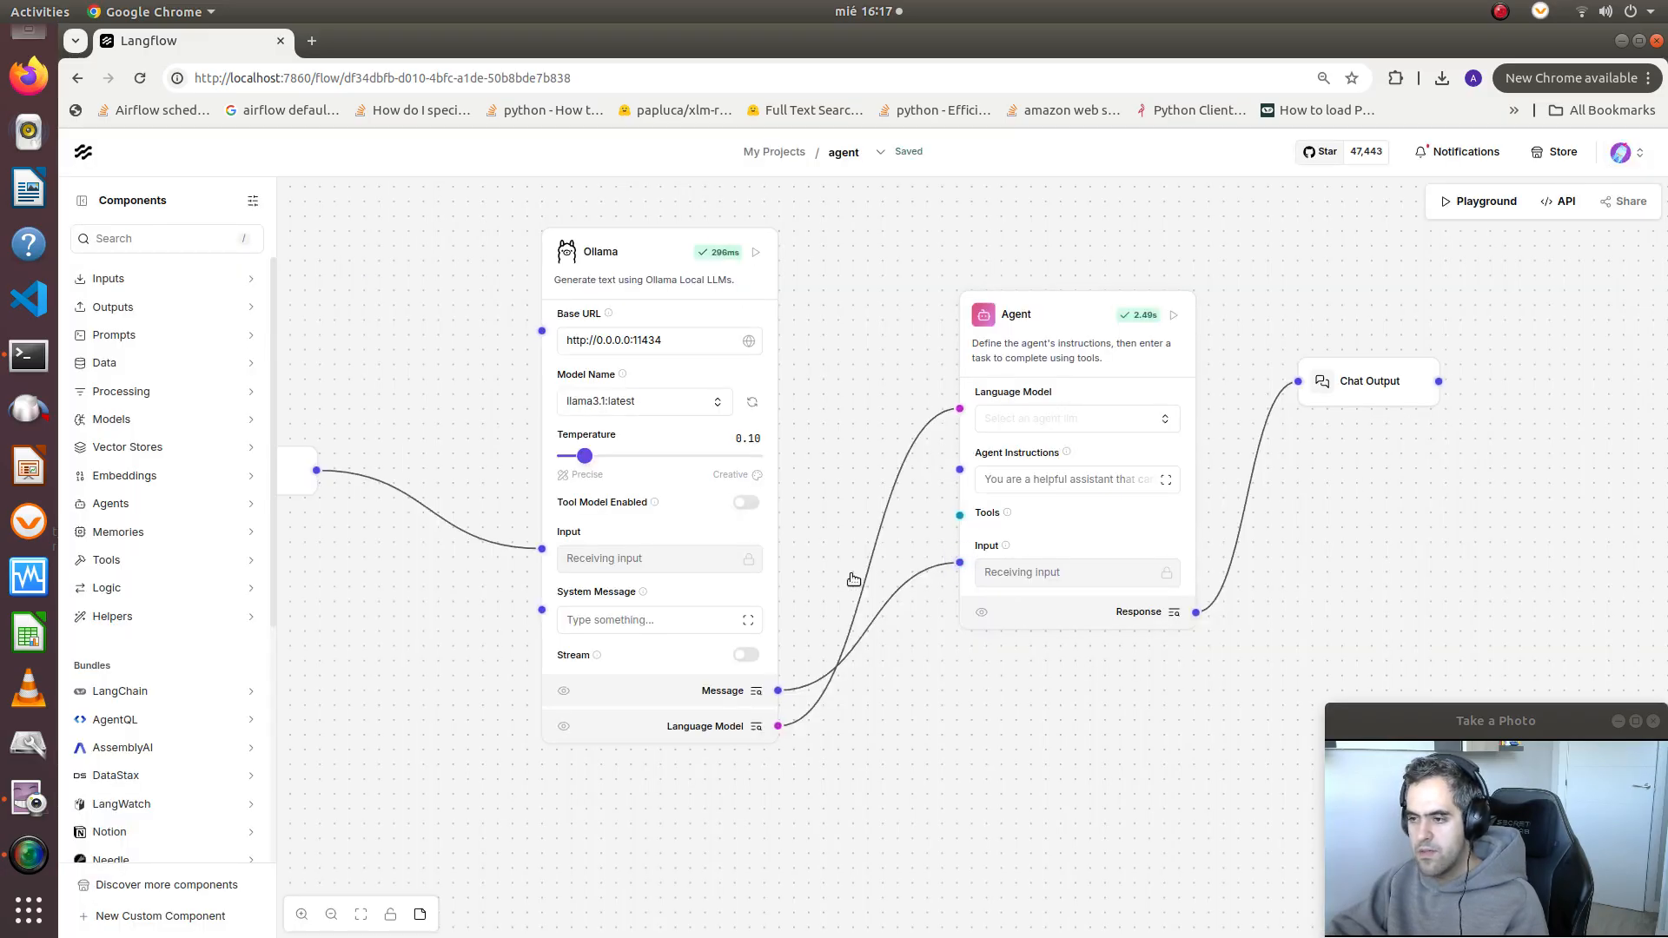
Search the components for "calc" and place a Calculator on the canvas below the Ollama and Agent nodes
left_click(191, 240)
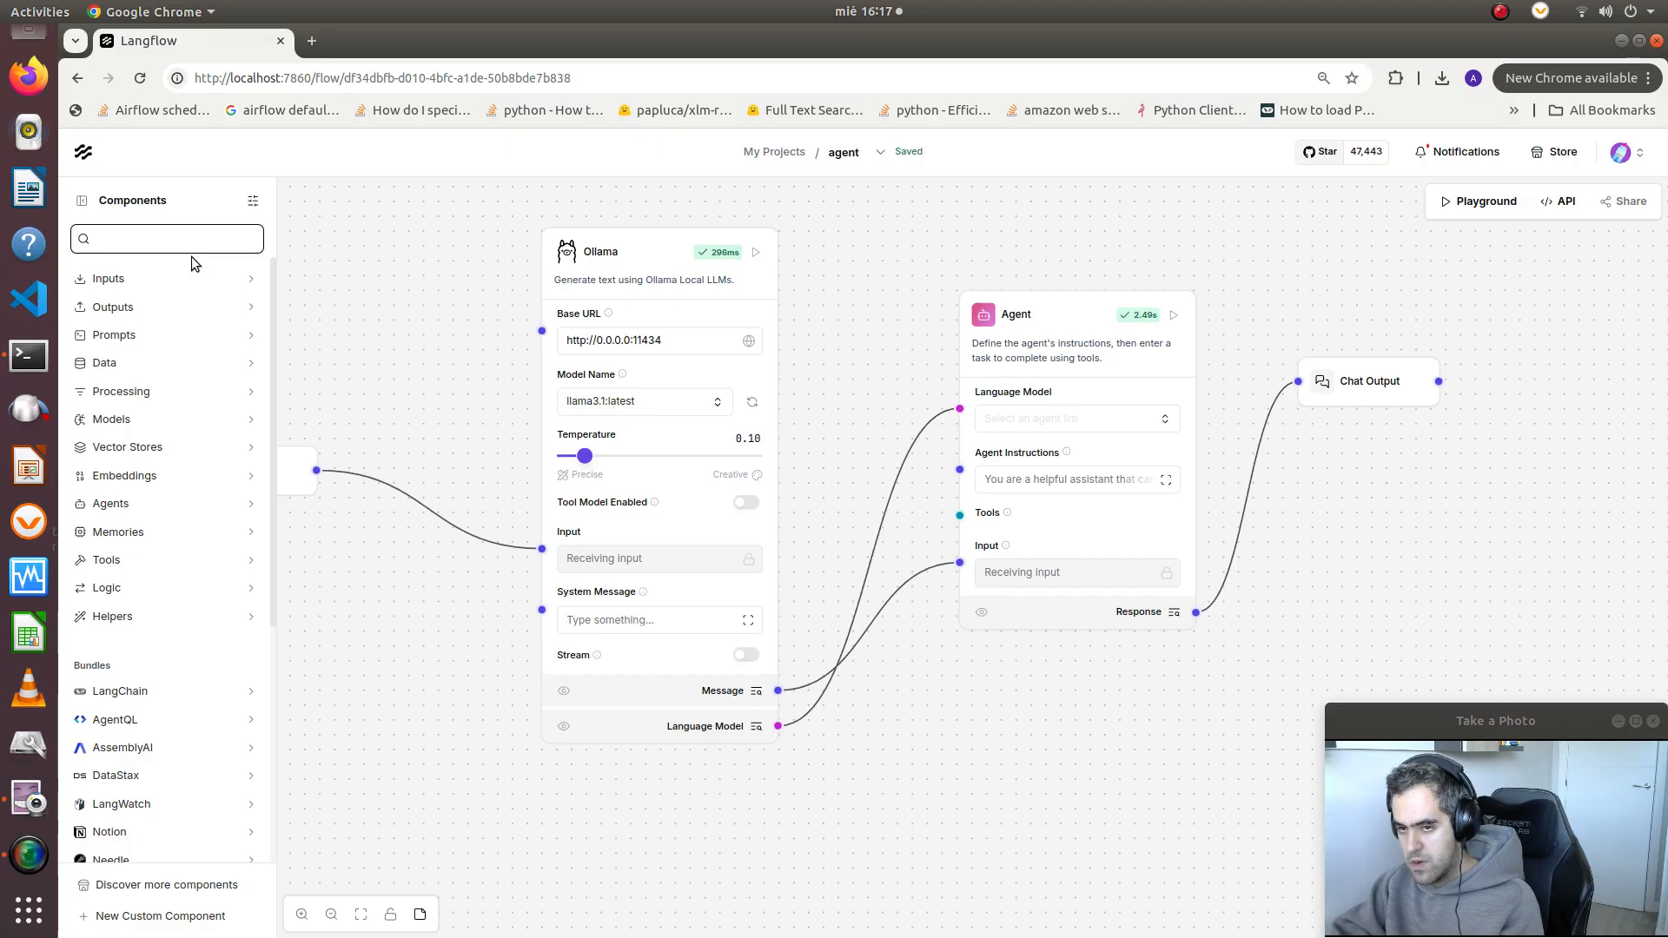
type("cla")
key("BackSpace")
key("BackSpace")
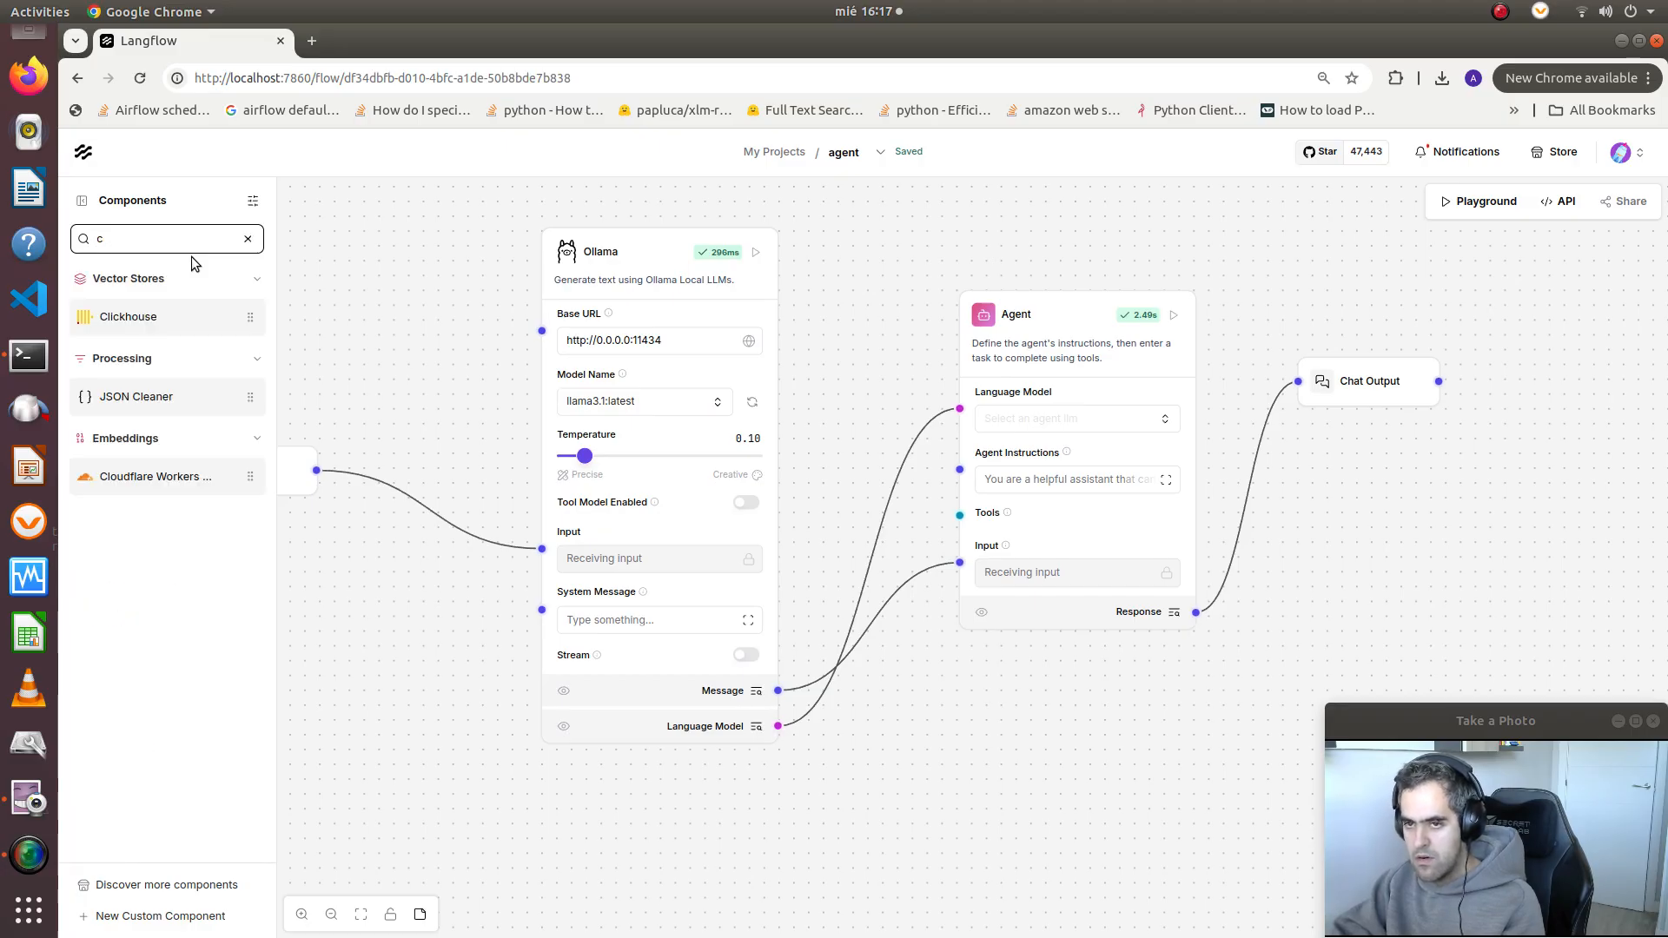
type("alc")
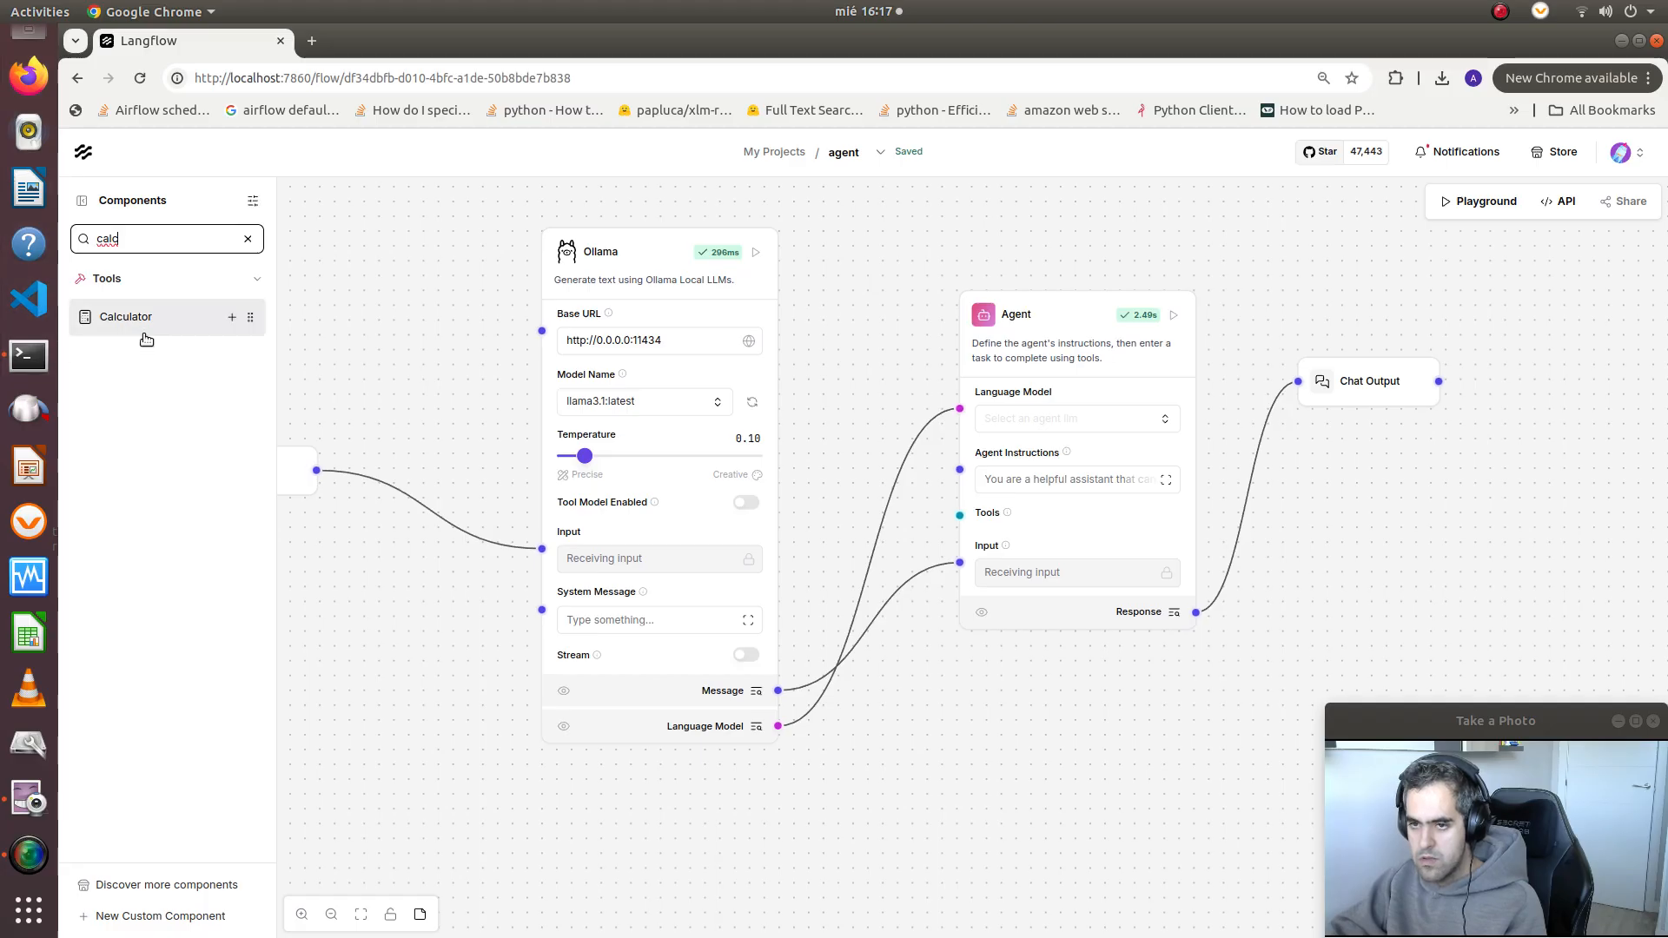
left_click_drag(144, 332, 890, 808)
left_click_drag(995, 755, 909, 641)
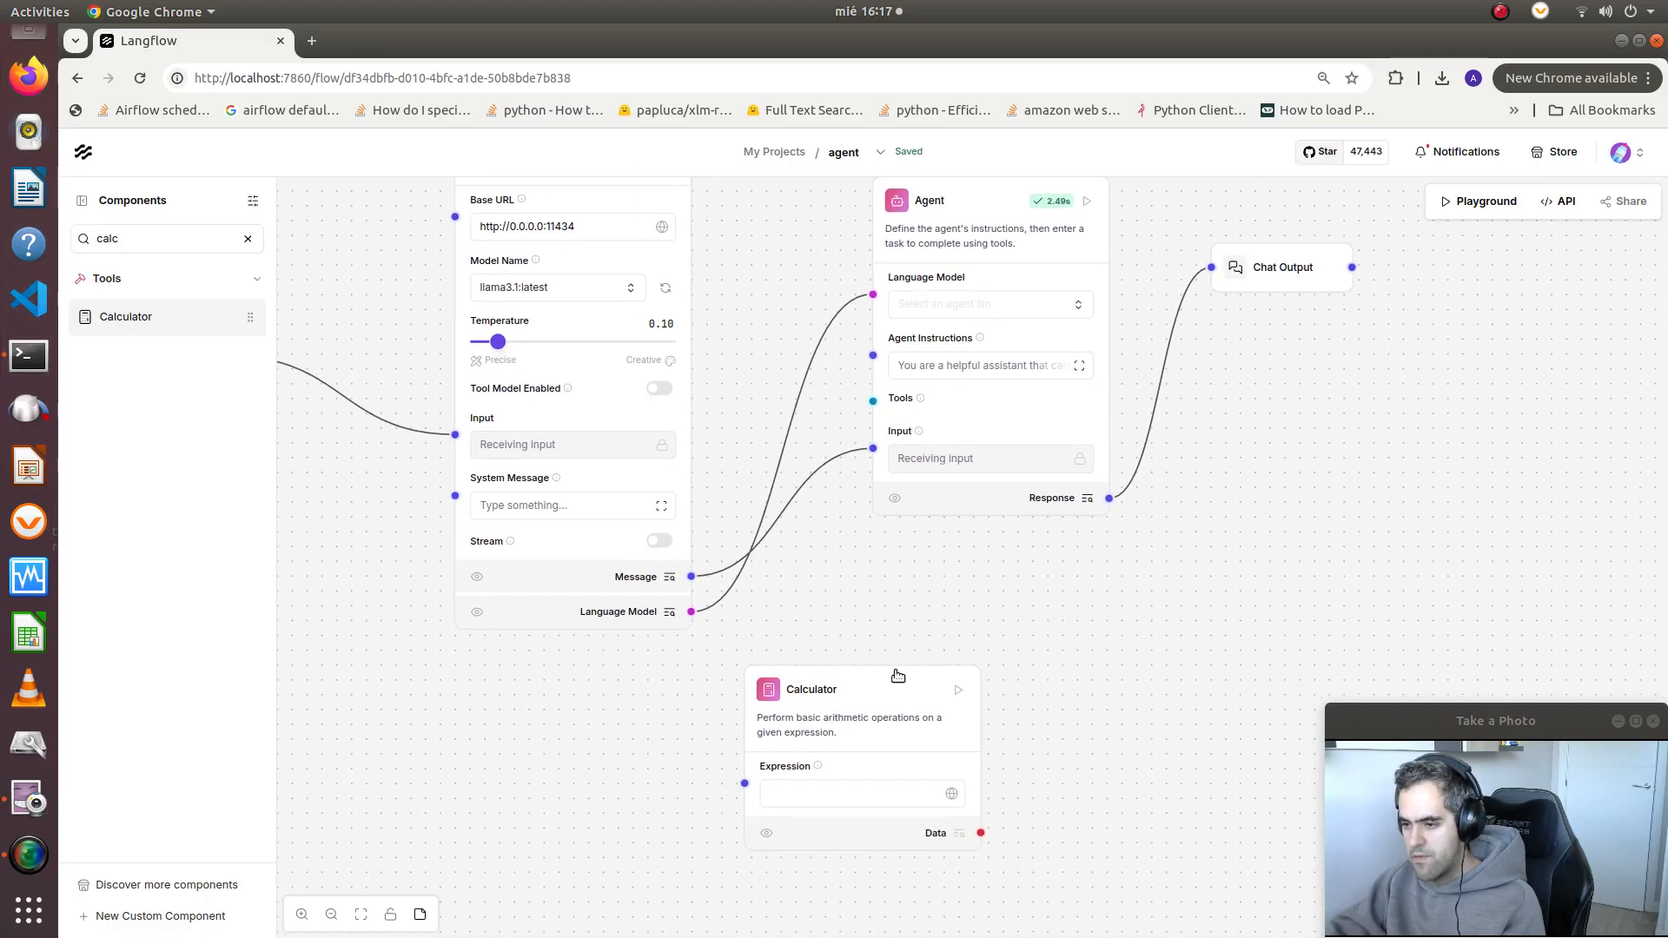
left_click_drag(845, 703, 750, 706)
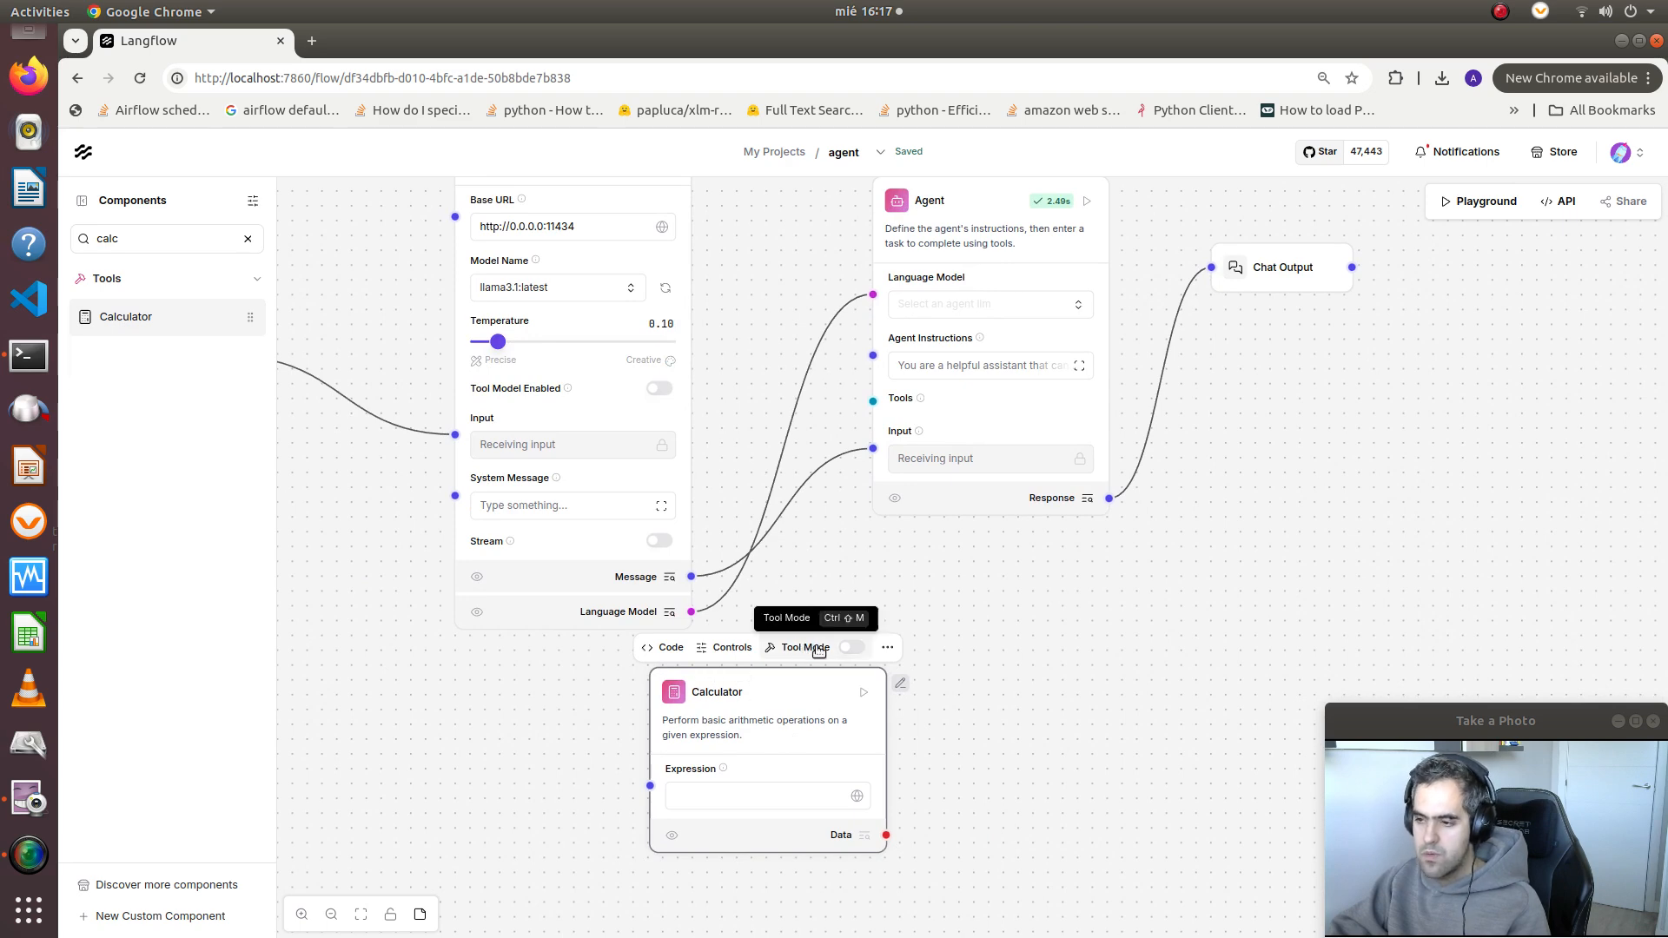
Enable Tool Mode on the Calculator and connect its Toolset output to the Agent's Tools input
left_click(844, 652)
left_click_drag(782, 707, 648, 705)
left_click_drag(750, 895, 873, 401)
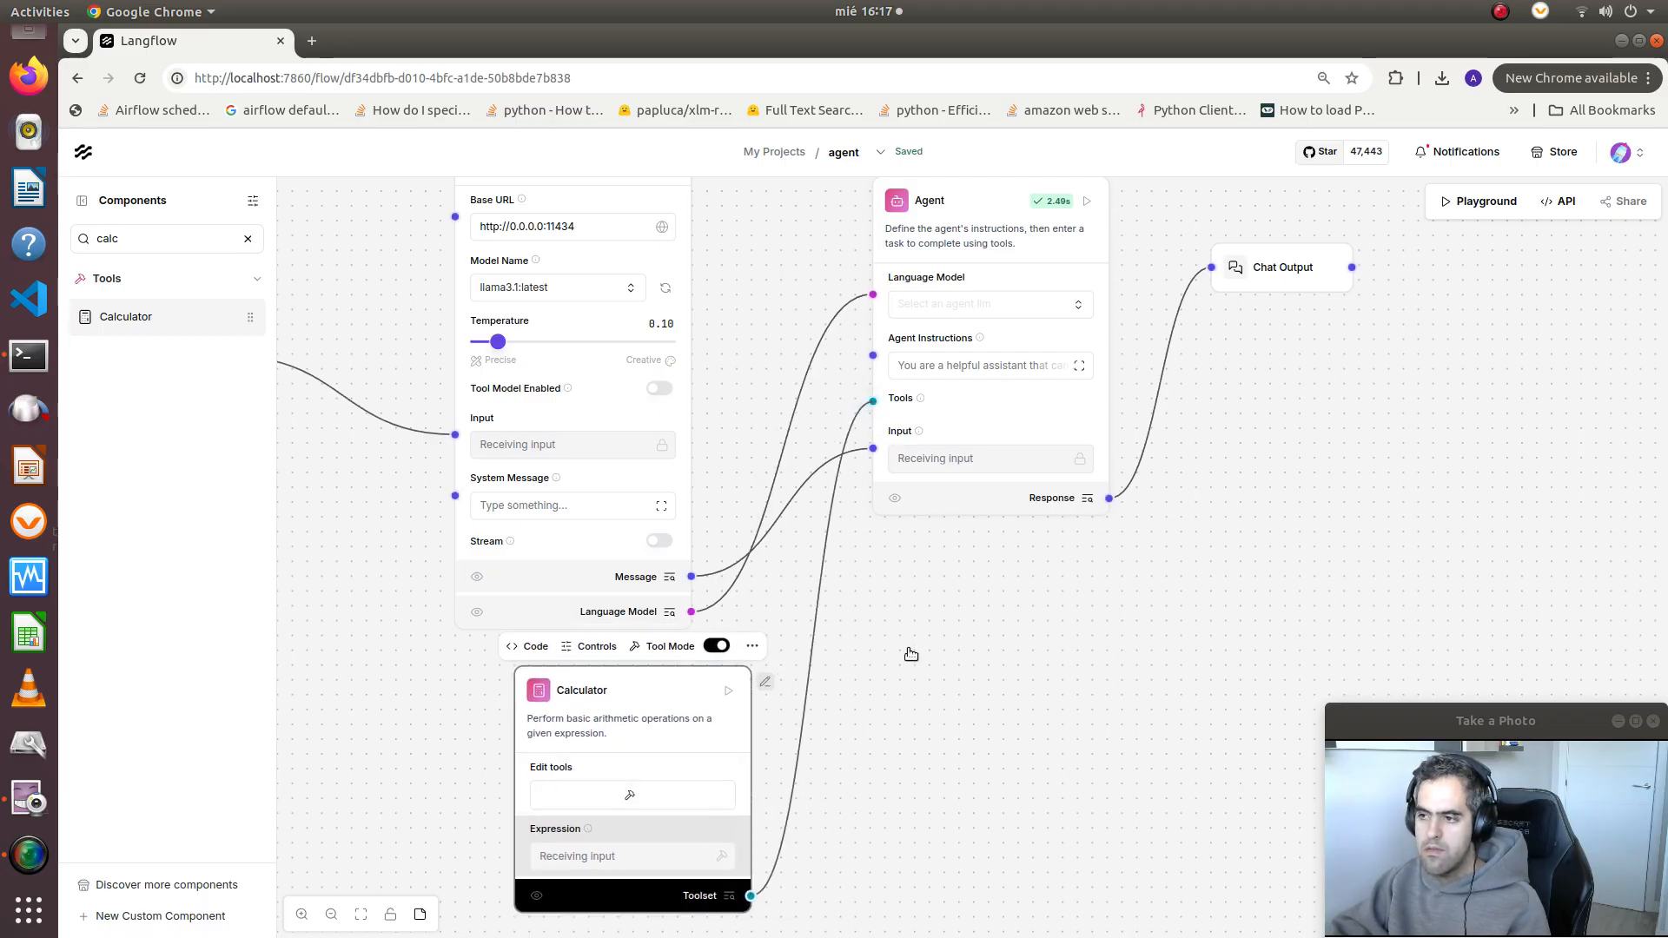
left_click_drag(911, 654, 817, 634)
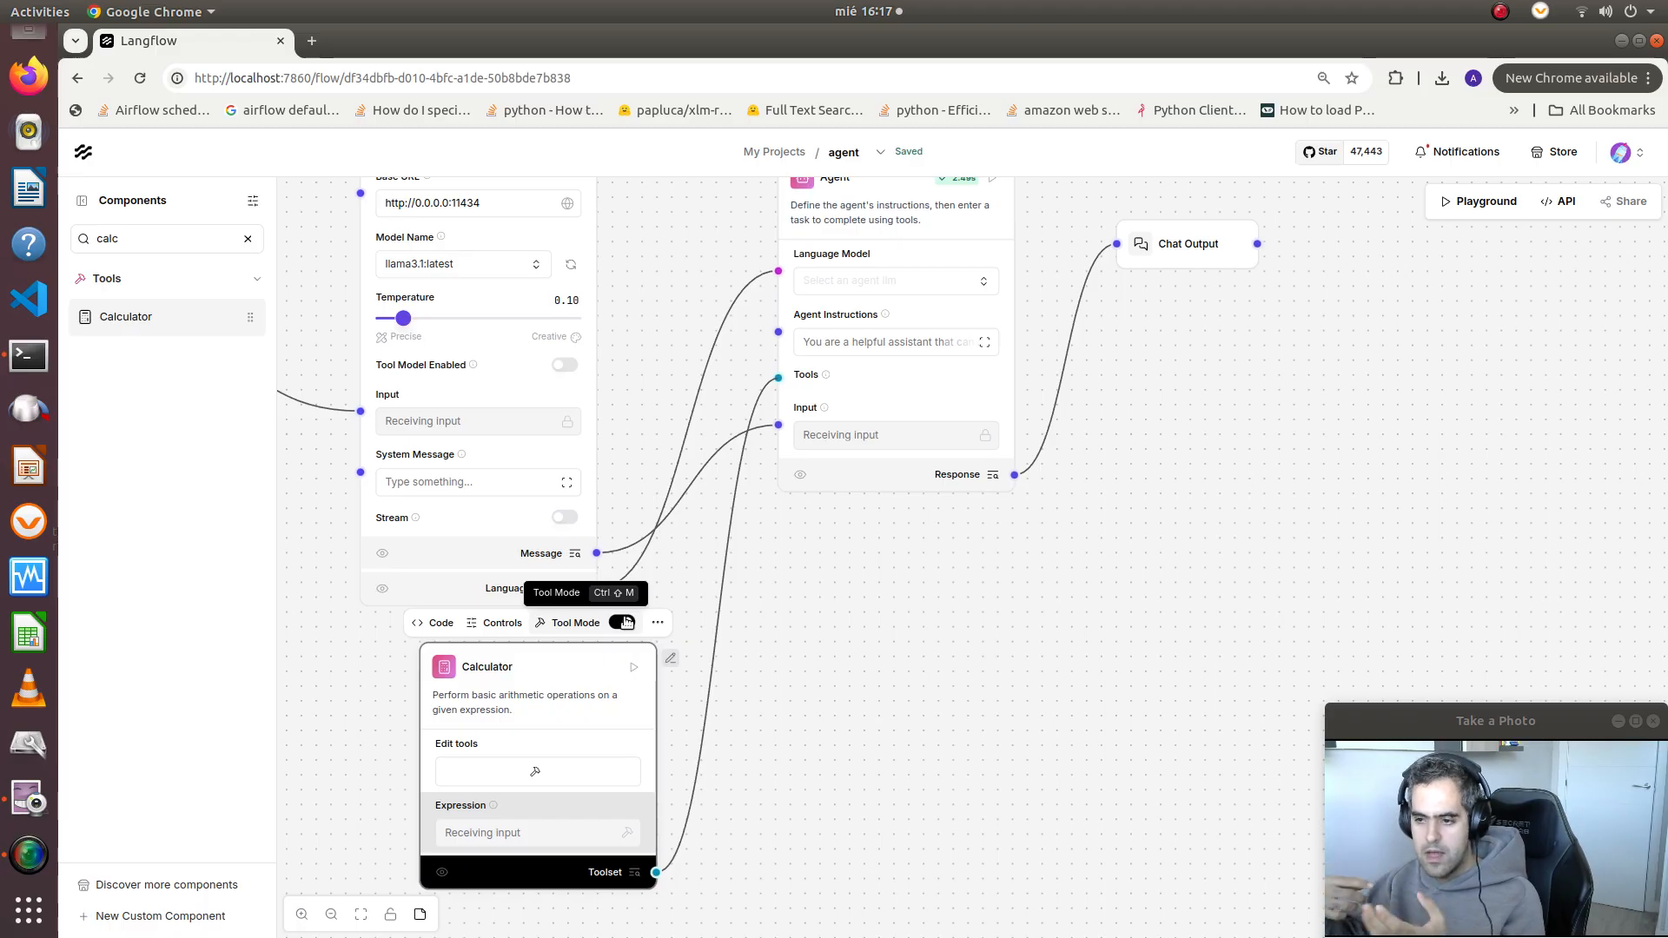
left_click_drag(862, 621, 730, 683)
scroll(764, 625, "down", 1)
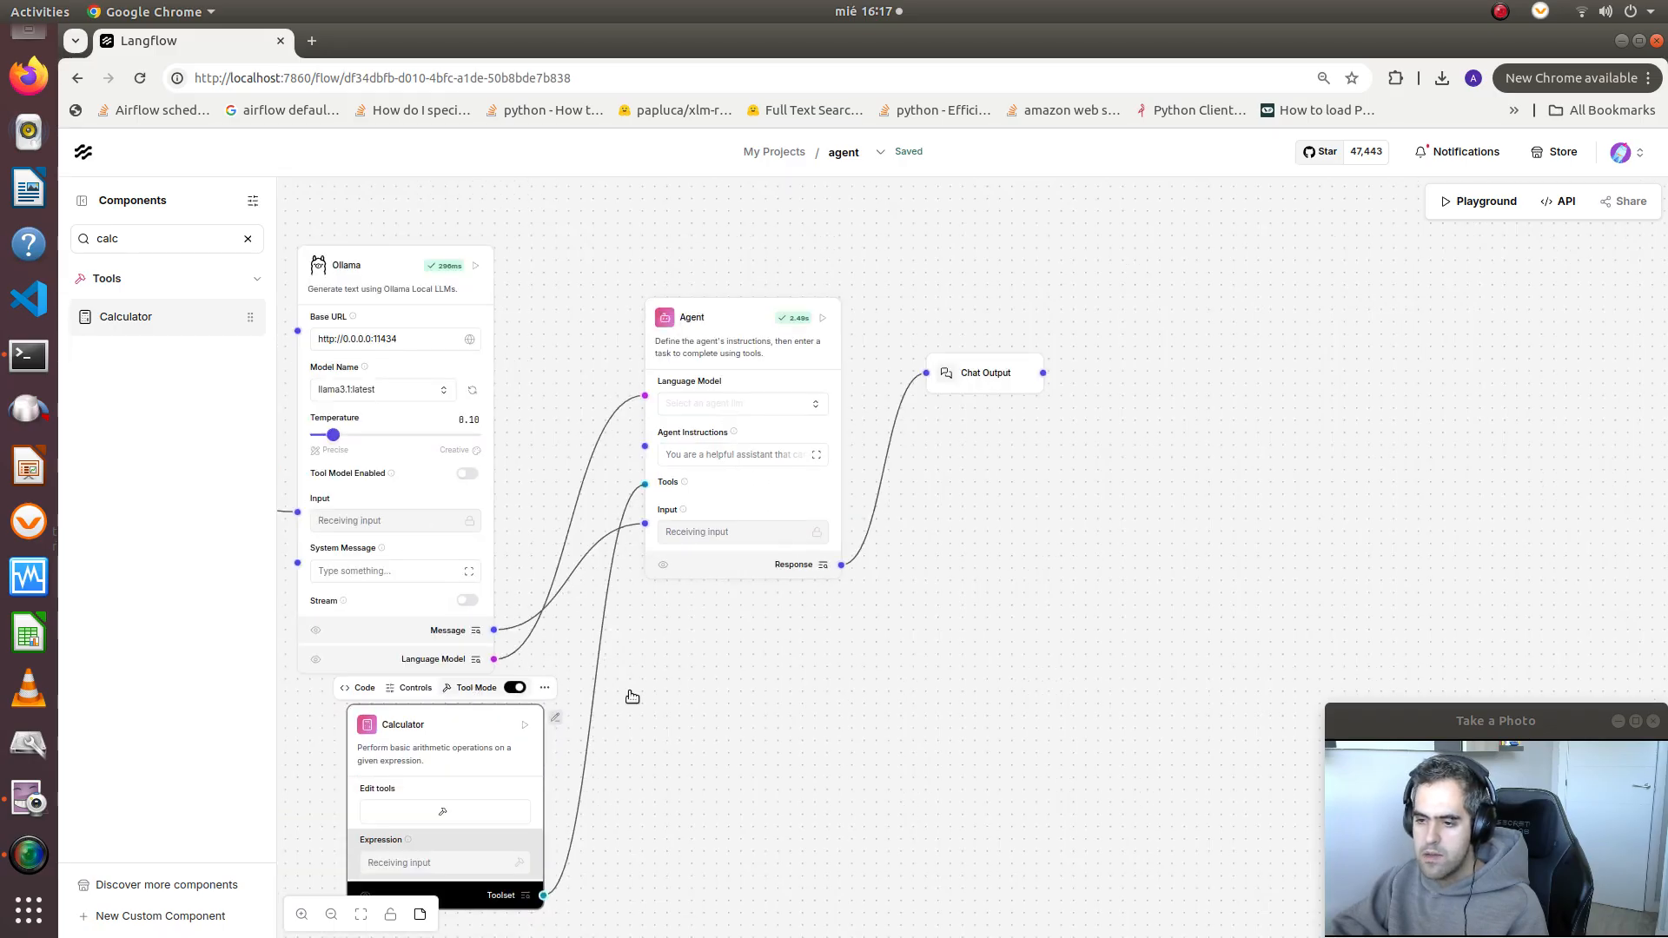
left_click_drag(786, 754, 858, 679)
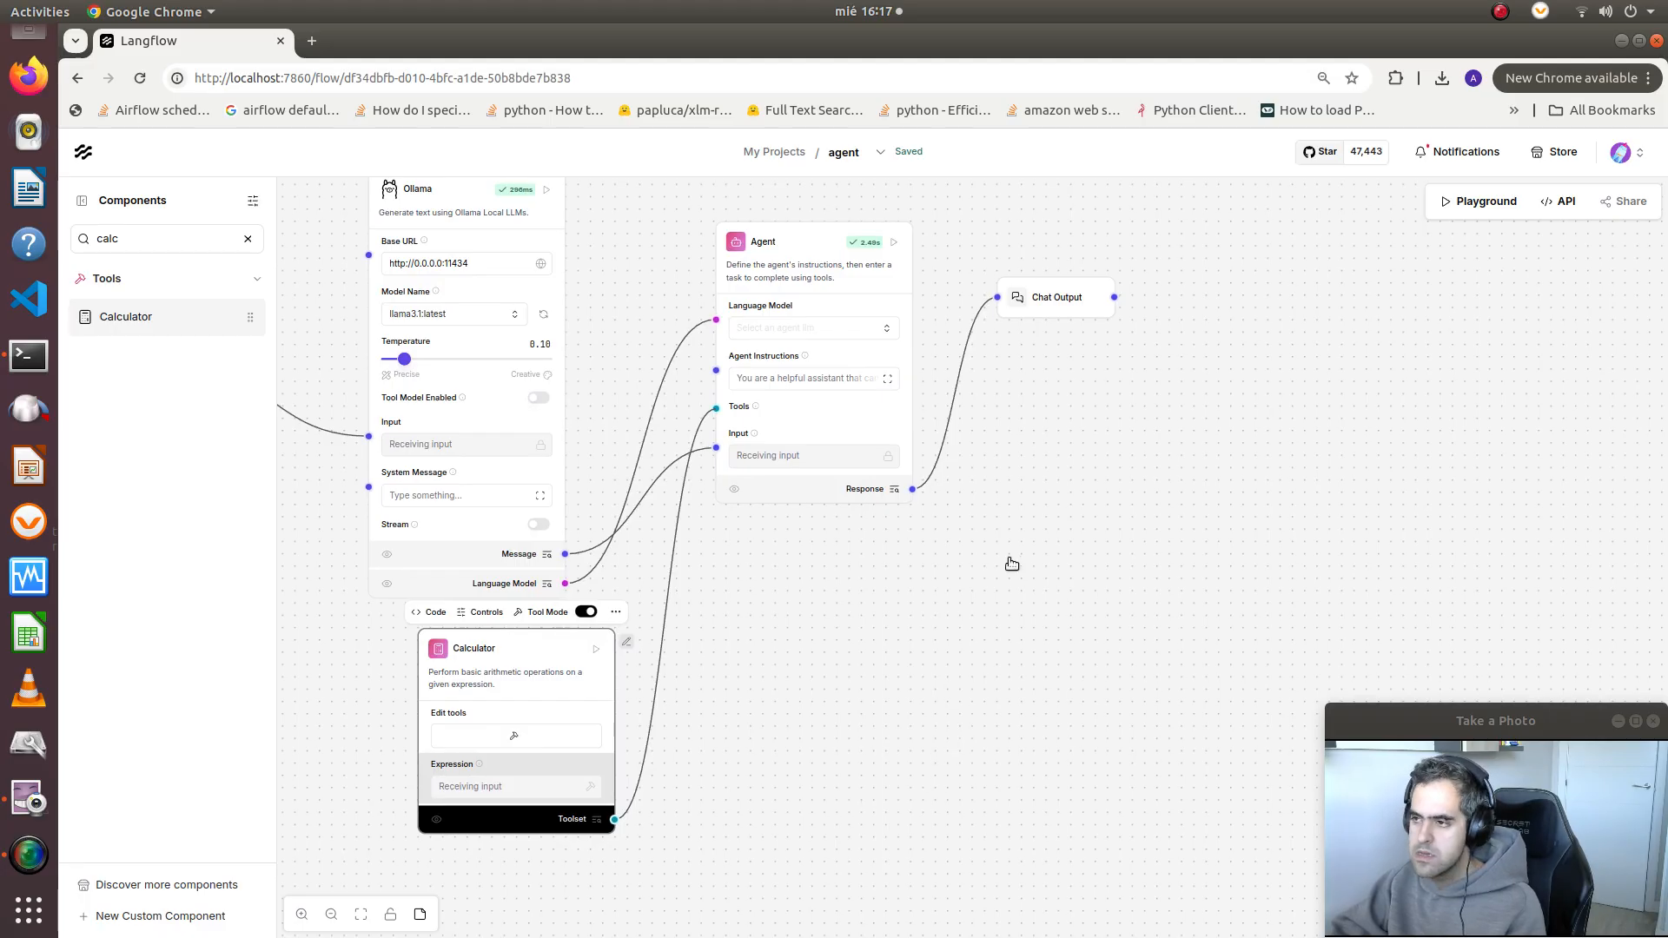
left_click_drag(1092, 471, 1118, 523)
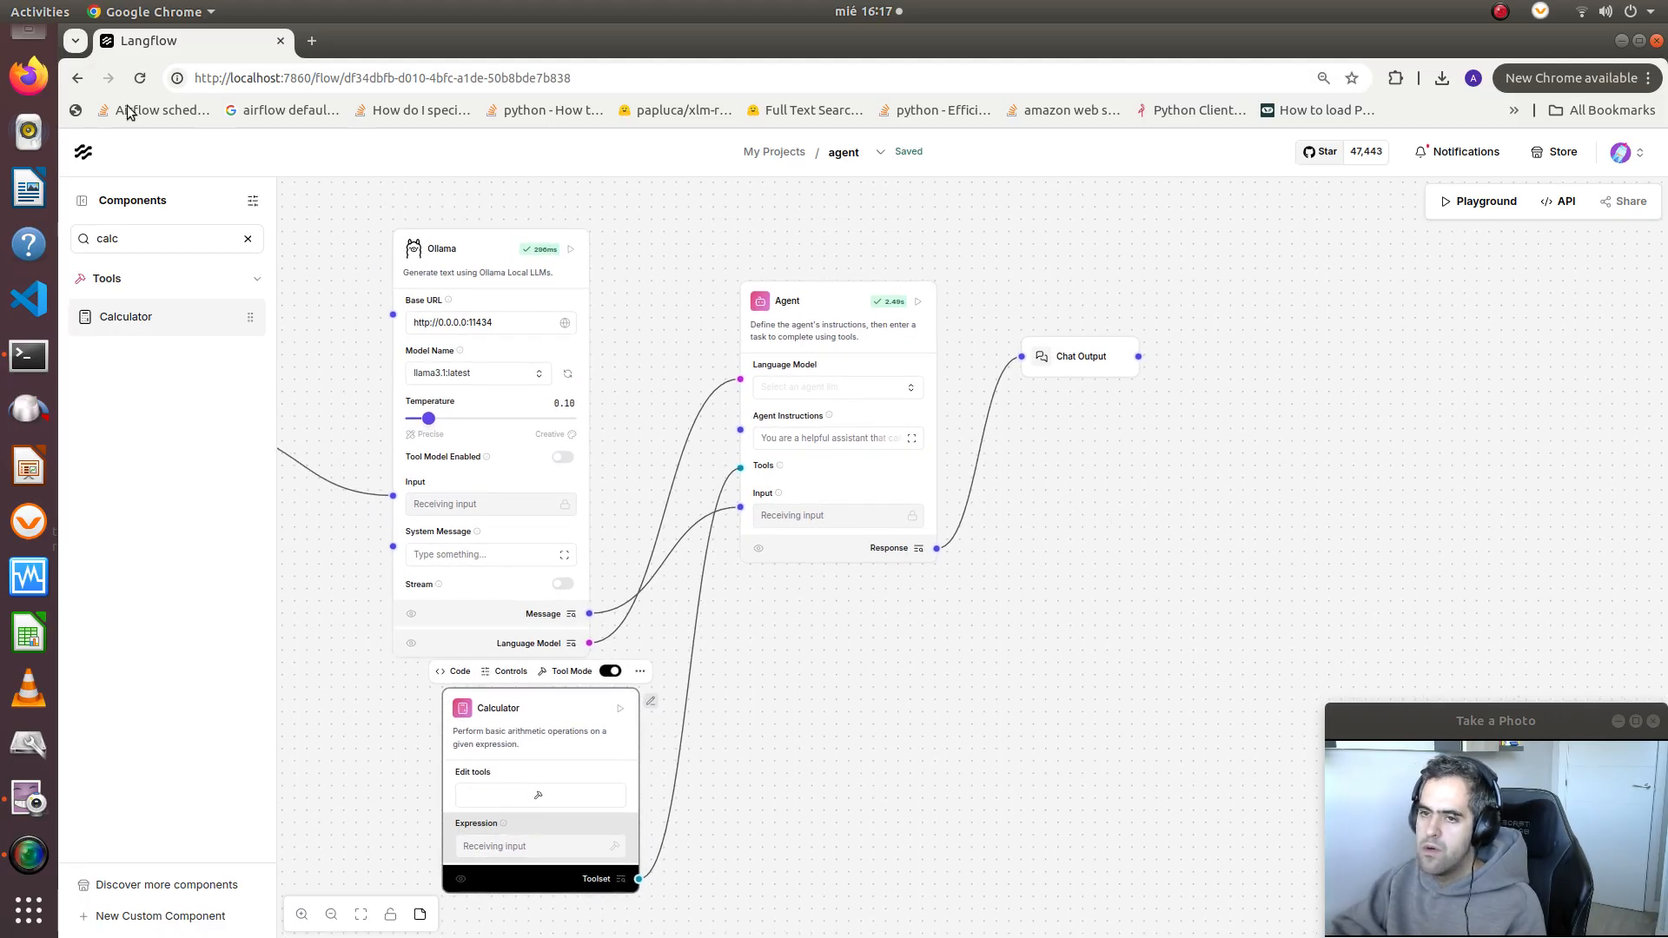
Search the components for "date" and place a Current Date helper below the Agent, beside the Calculator
double_click(152, 239)
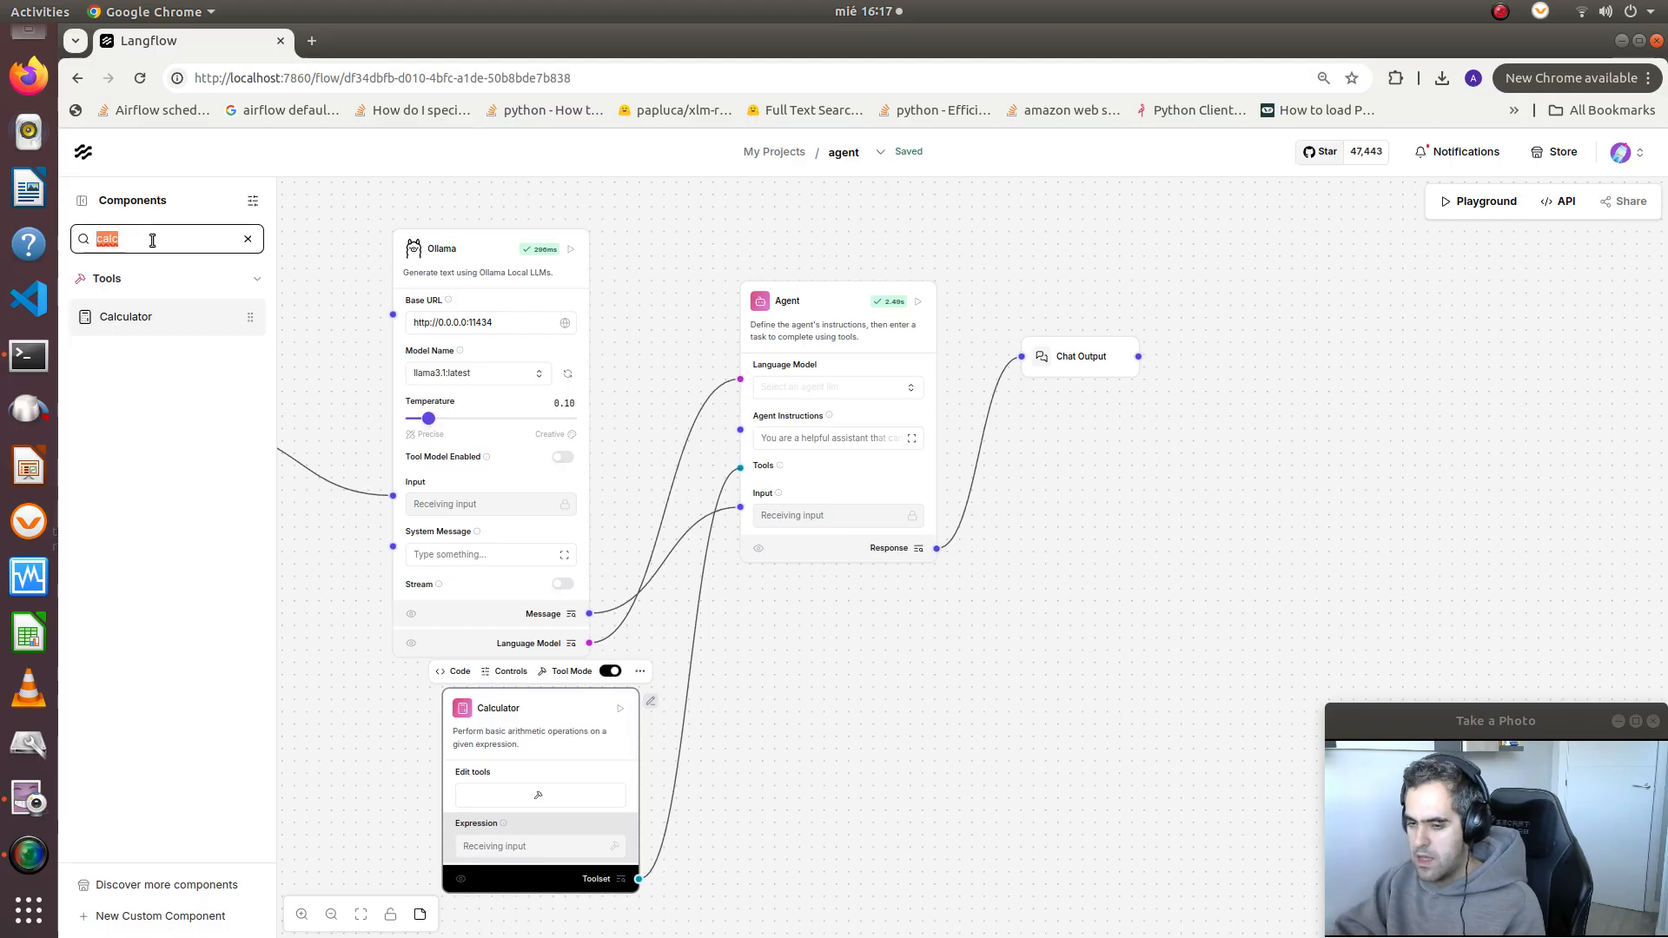
type("get")
key("BackSpace")
key("BackSpace")
key("BackSpace")
type("datw")
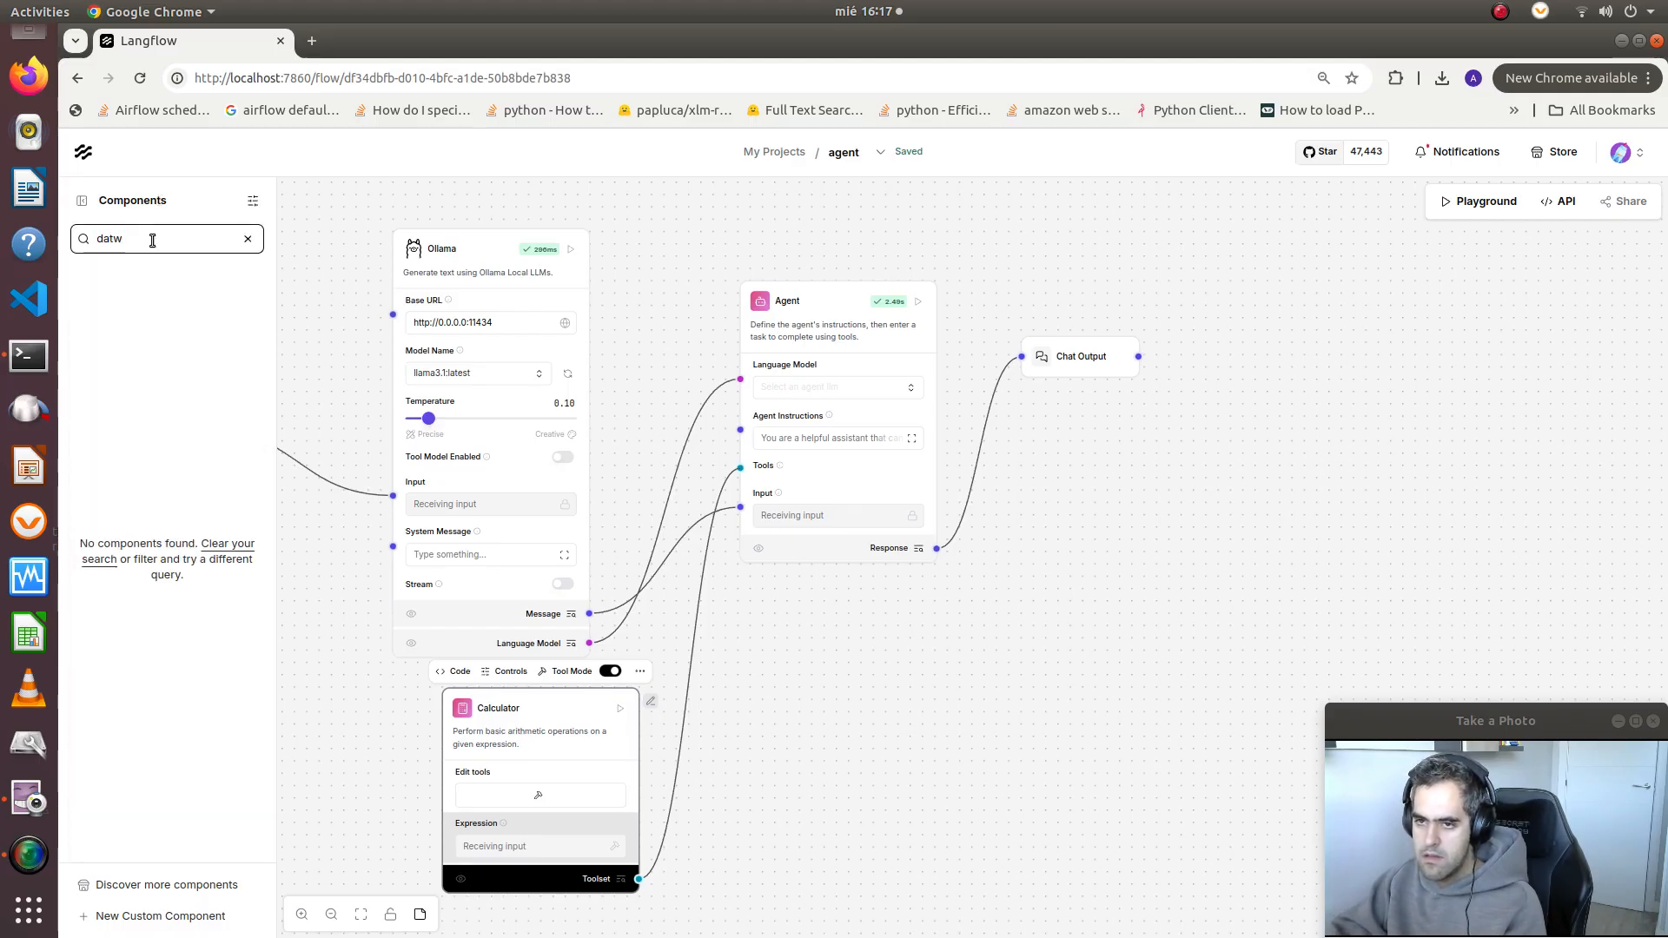
key("BackSpace")
type("e")
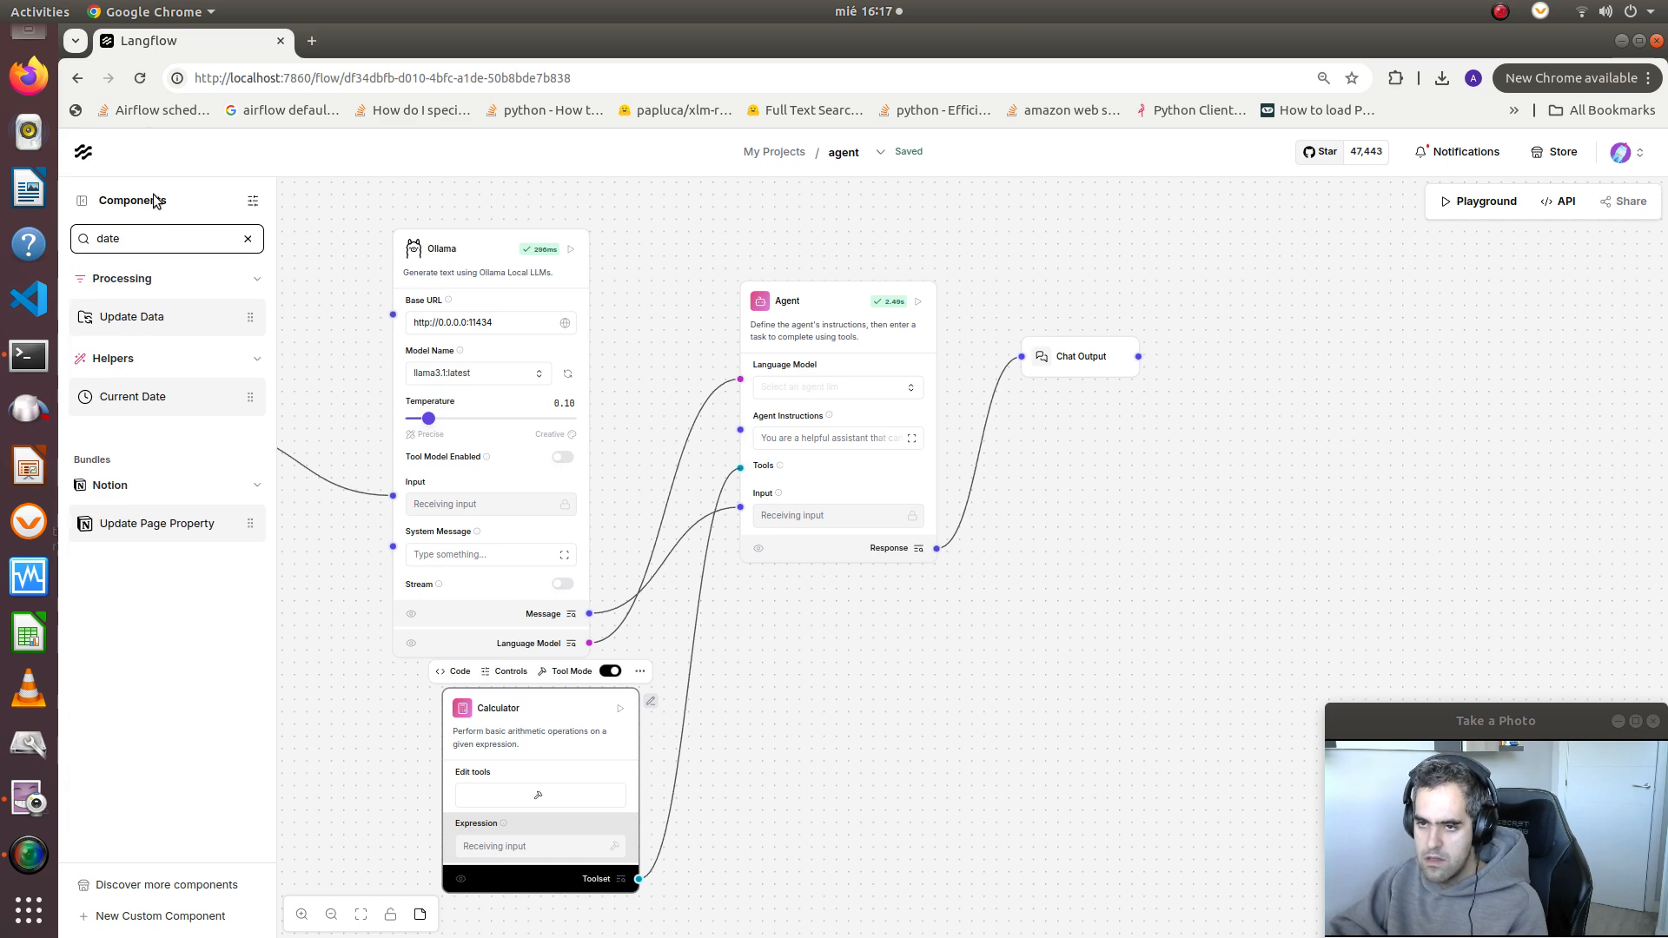
left_click_drag(141, 396, 655, 694)
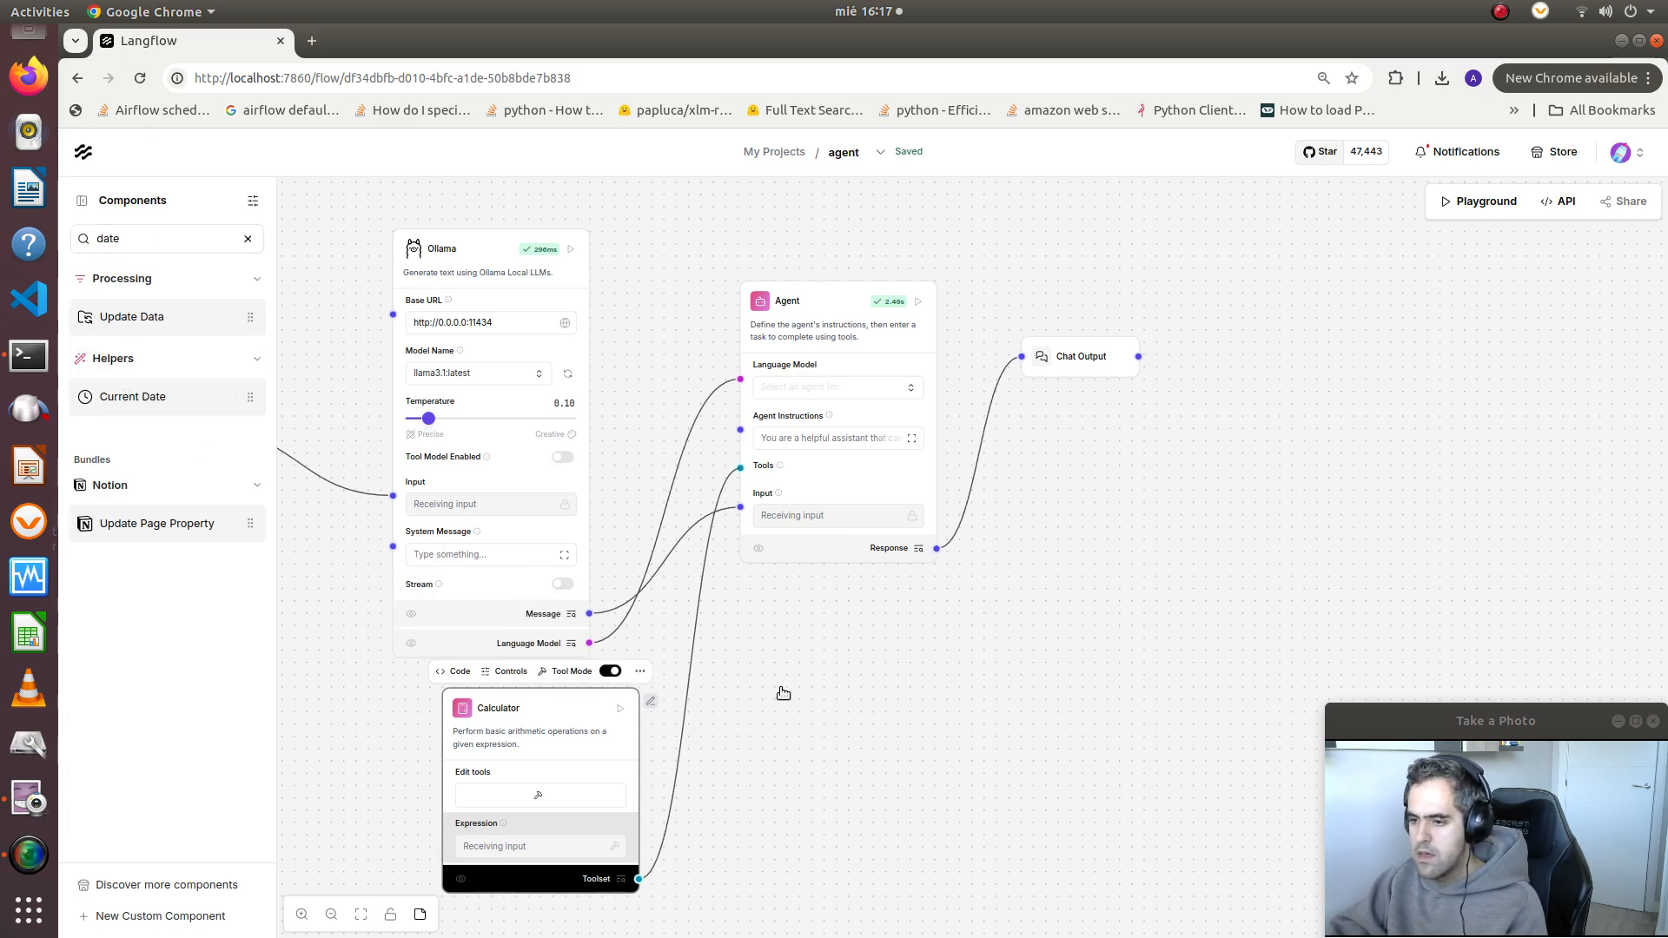
scroll(784, 693, "down", 2)
left_click_drag(783, 693, 785, 634)
left_click_drag(119, 401, 739, 600)
left_click_drag(866, 700, 906, 727)
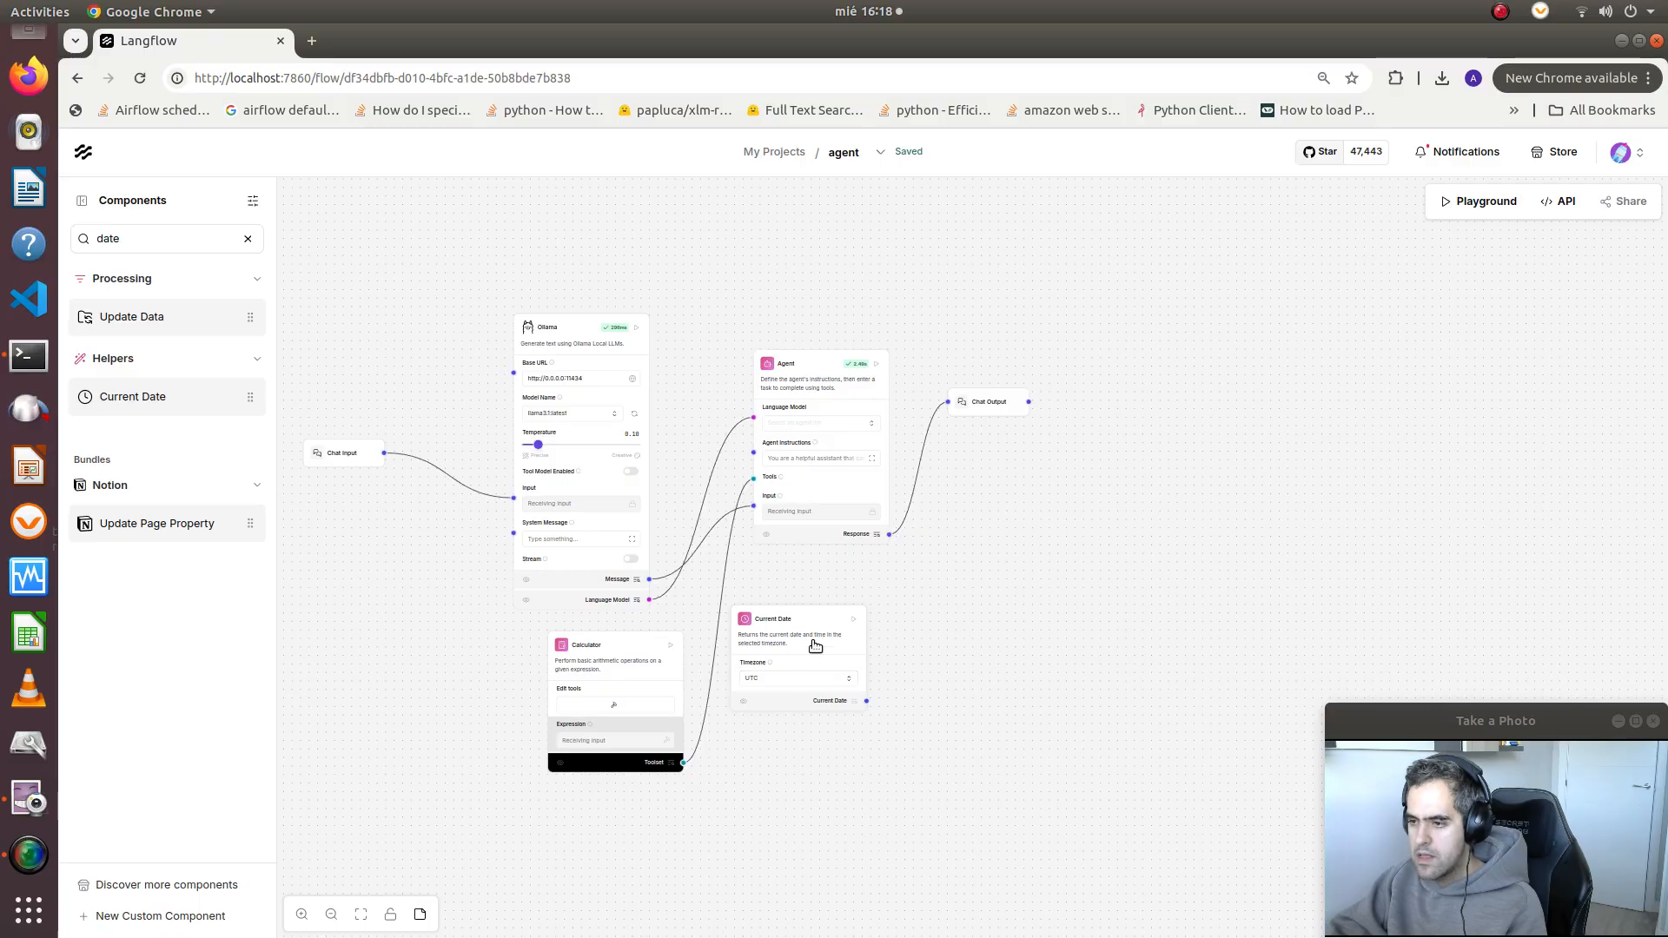
Enable Tool Mode on Current Date and connect its Toolset output to the Agent's Tools input
left_click(815, 646)
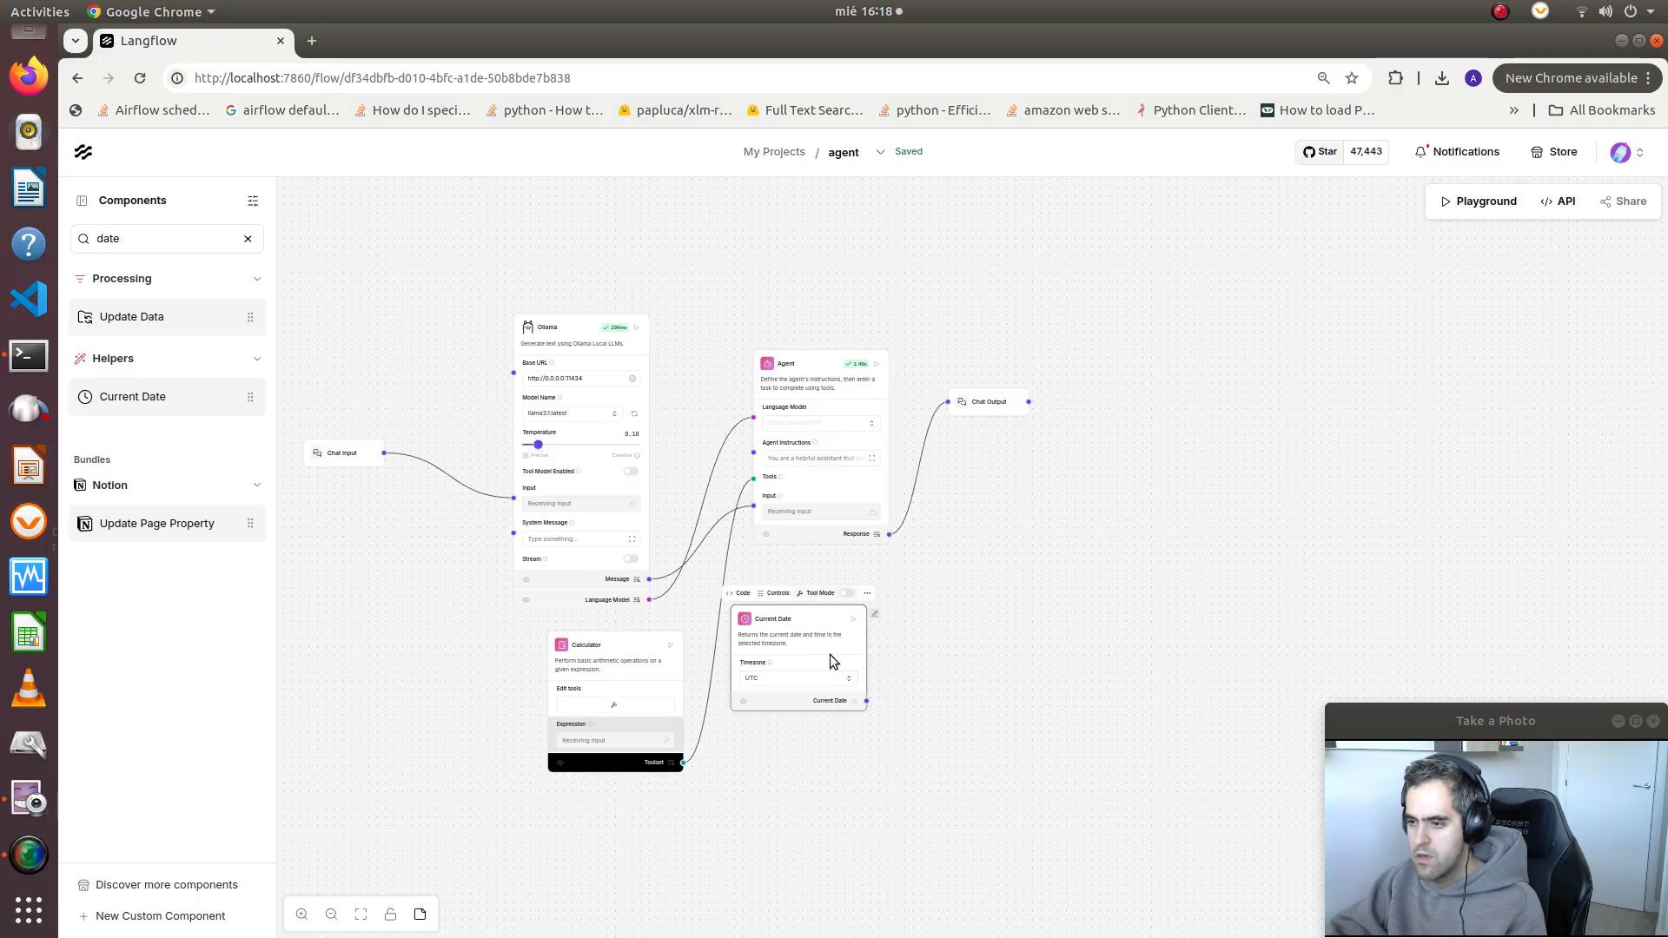
scroll(831, 654, "up", 5)
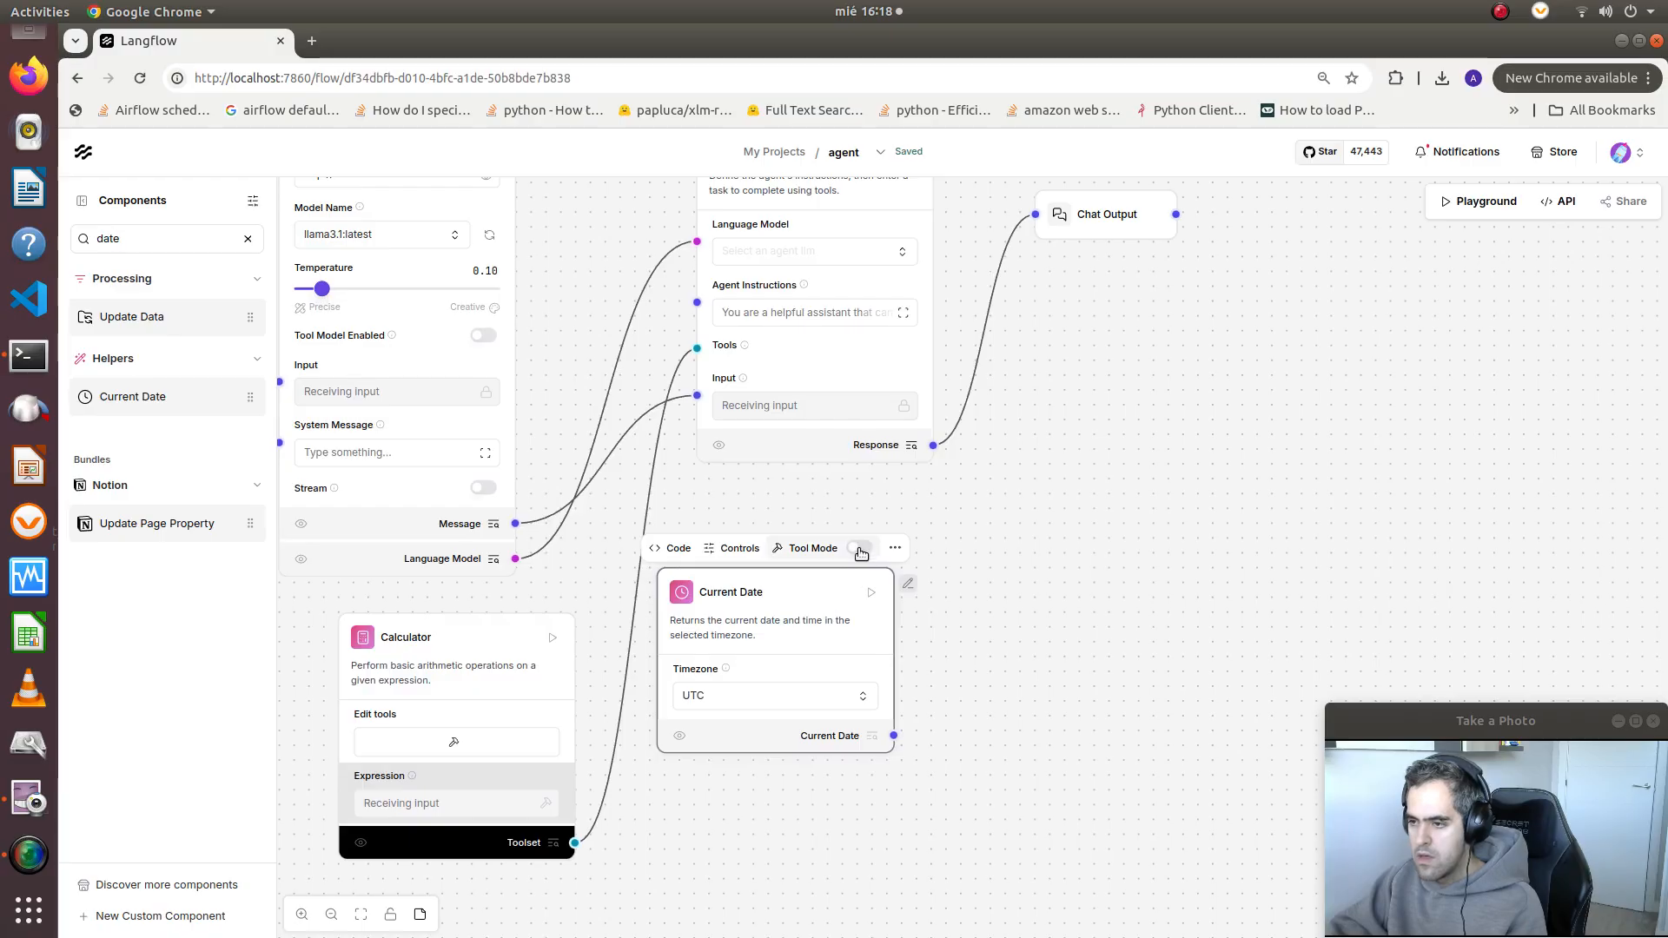
left_click(860, 548)
left_click_drag(895, 796, 696, 348)
left_click_drag(1057, 493, 979, 562)
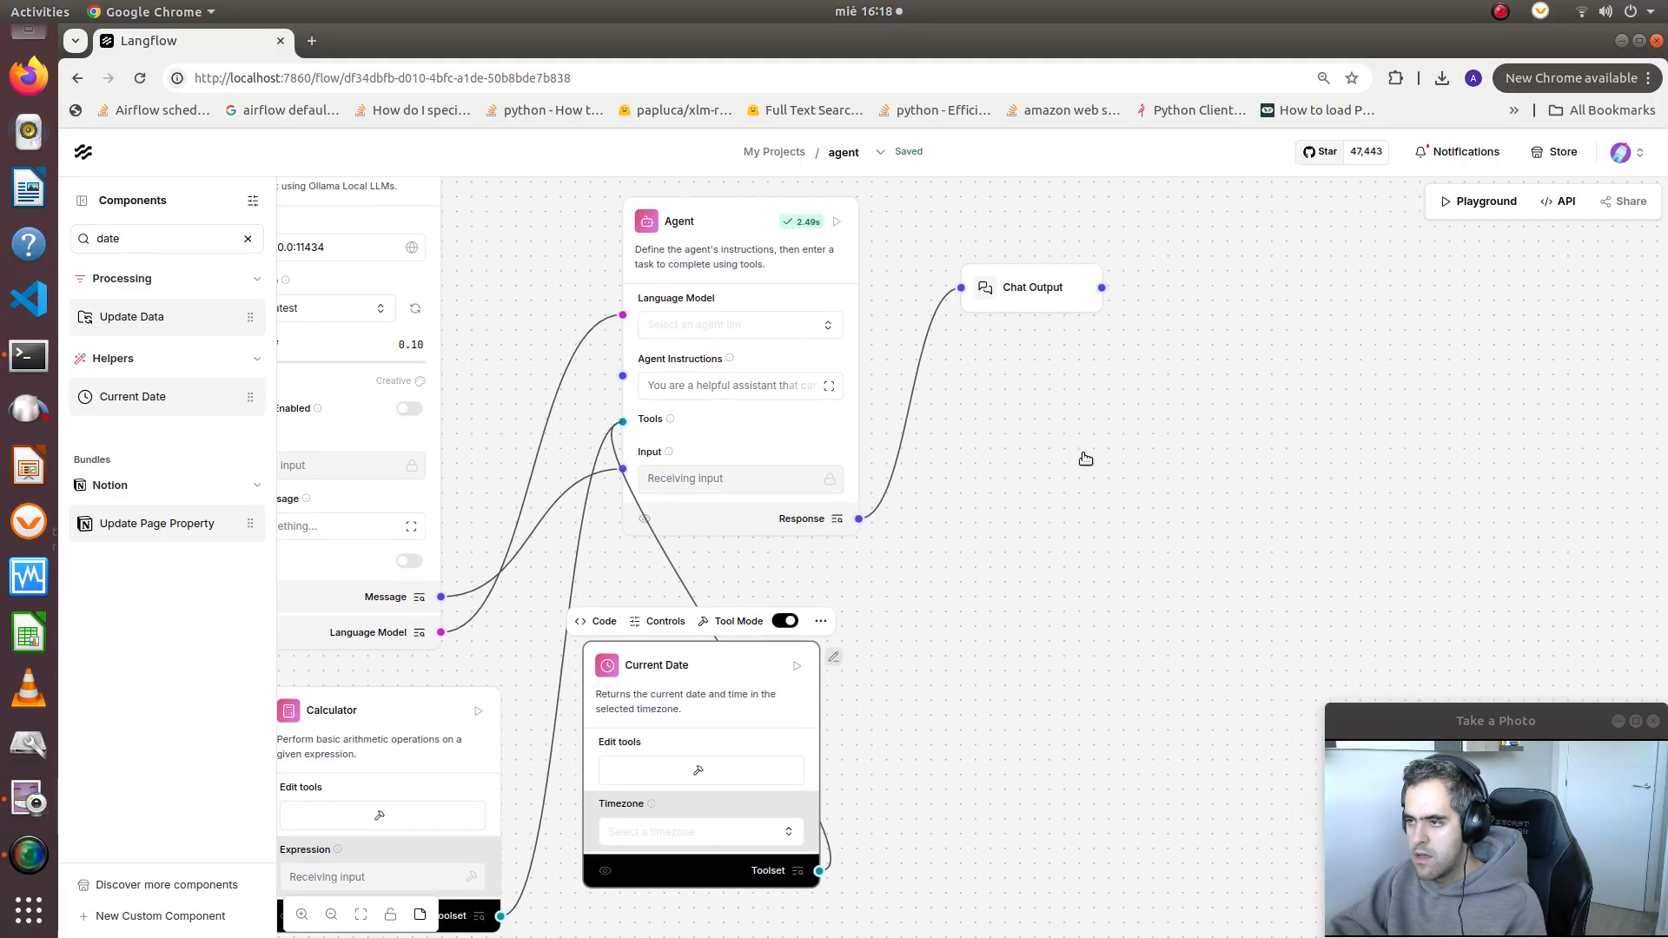
left_click_drag(1083, 457, 1034, 495)
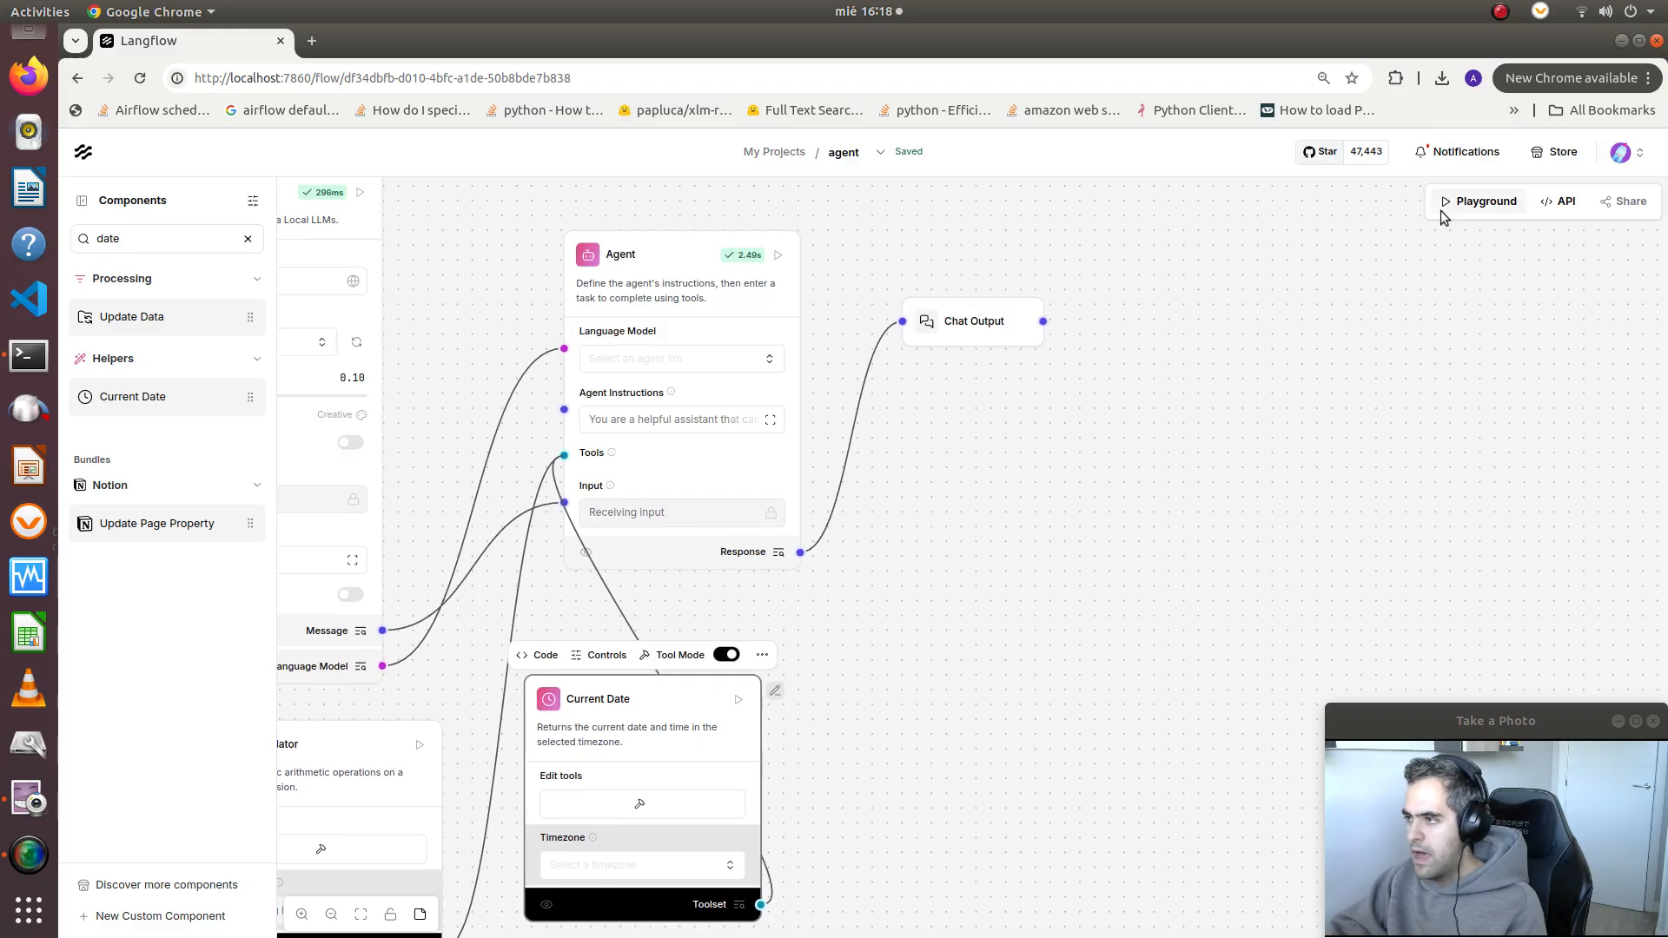
Open the flow's Playground and send the chat message "what is 10+10?"
left_click(1479, 202)
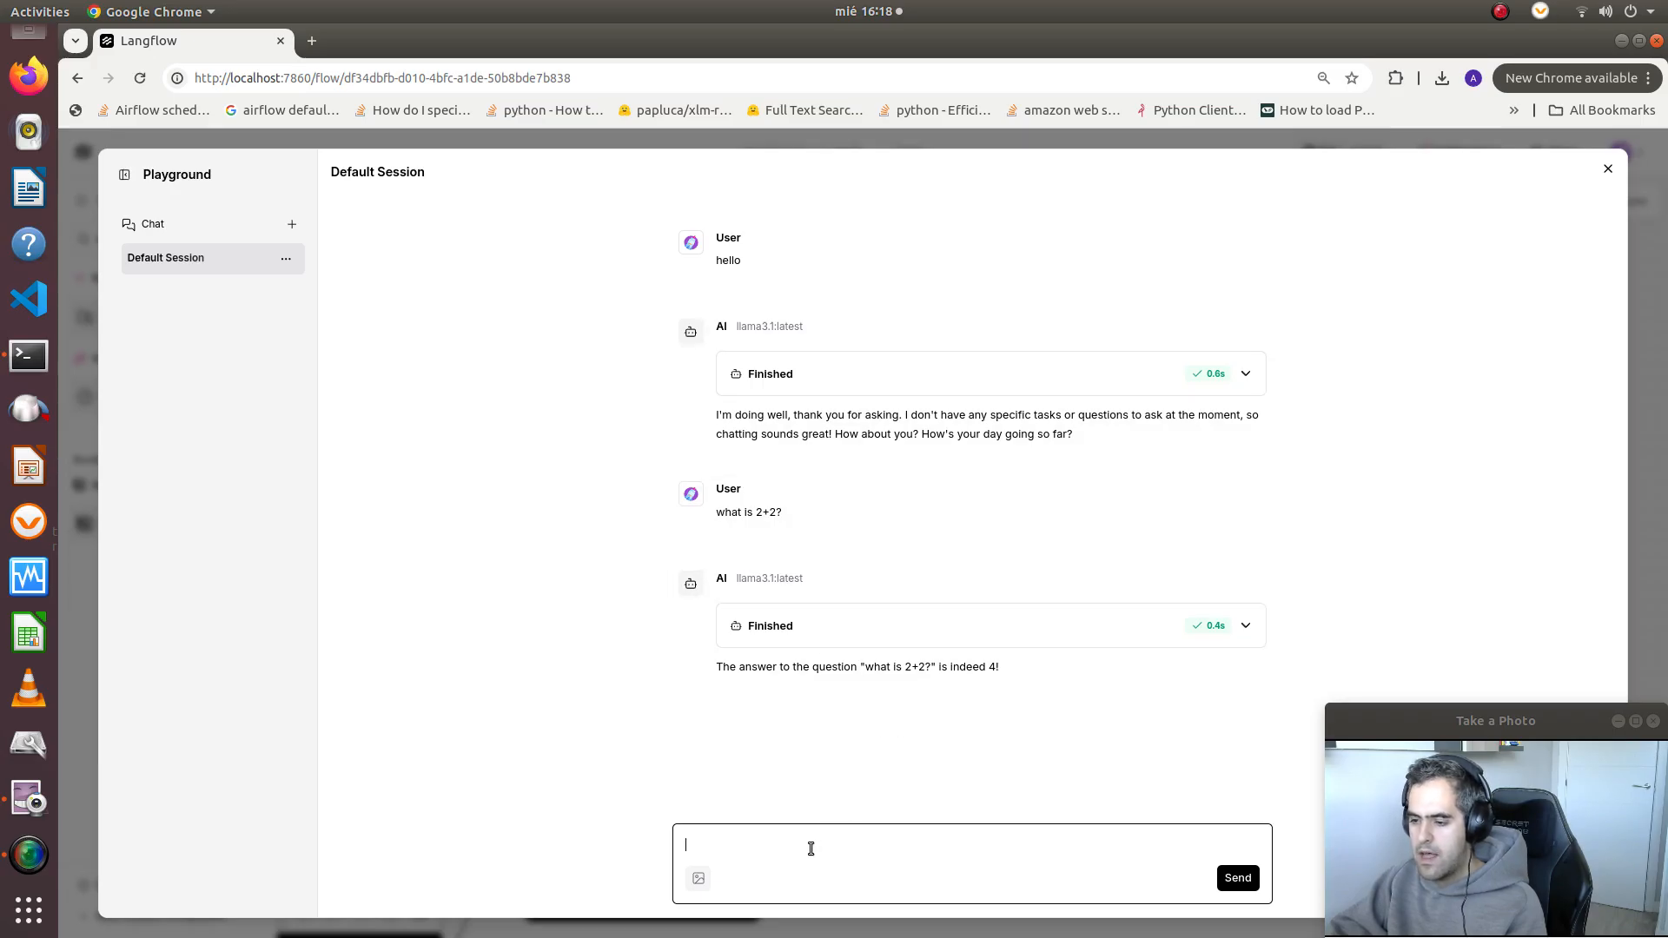
type("wha")
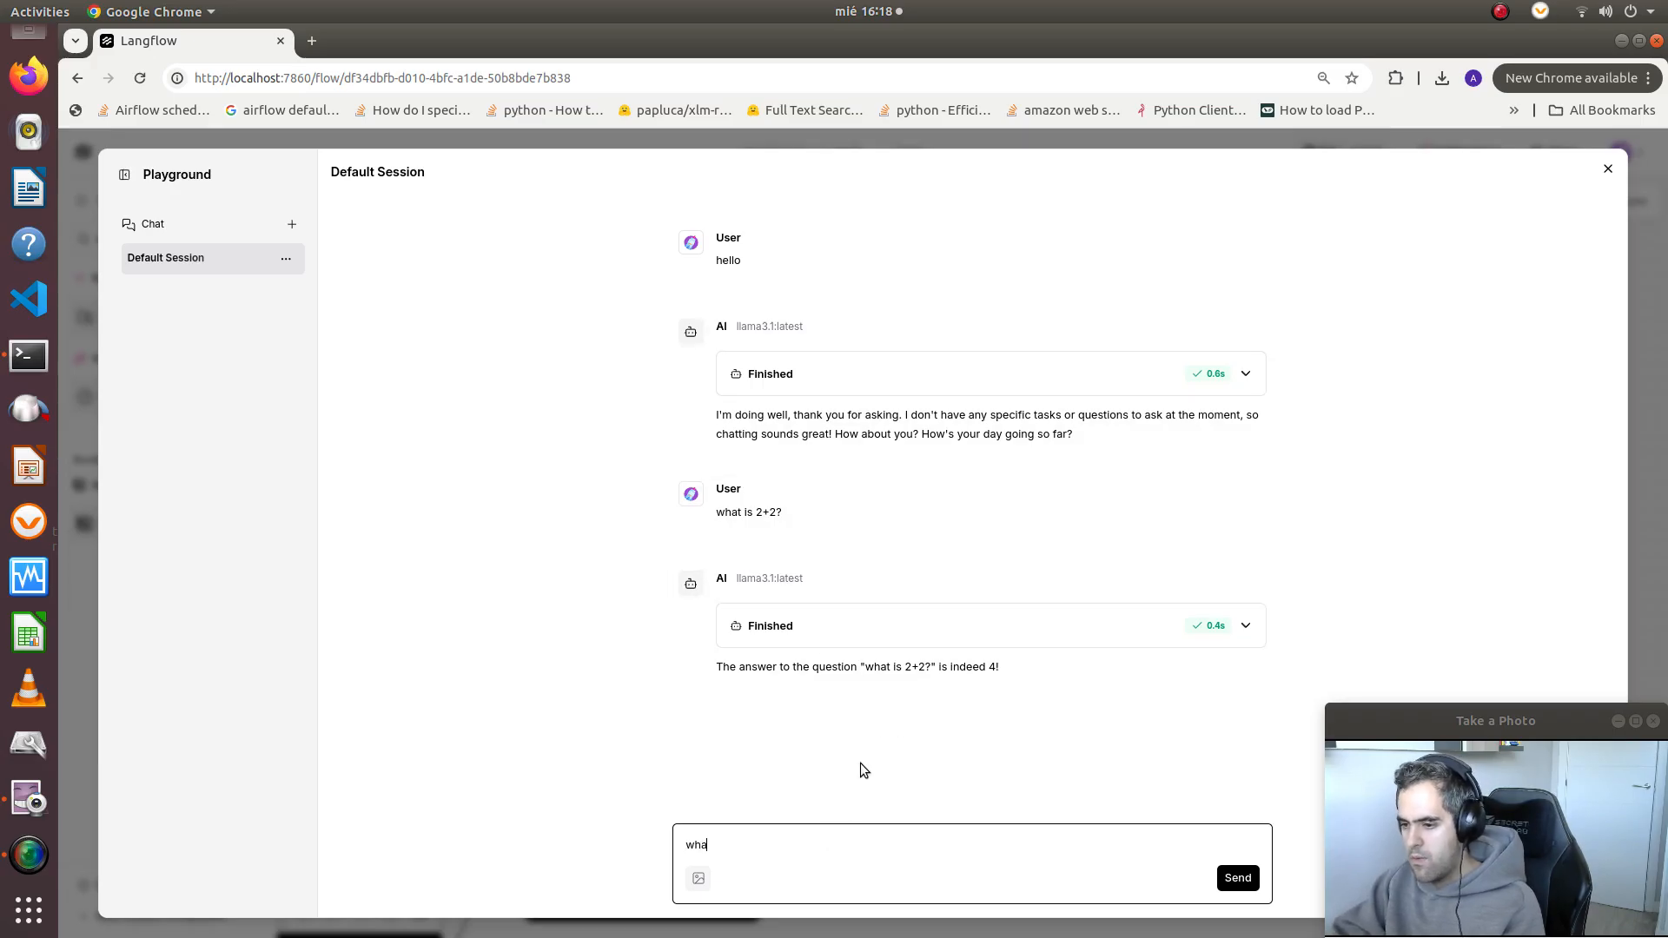
type("t is 10")
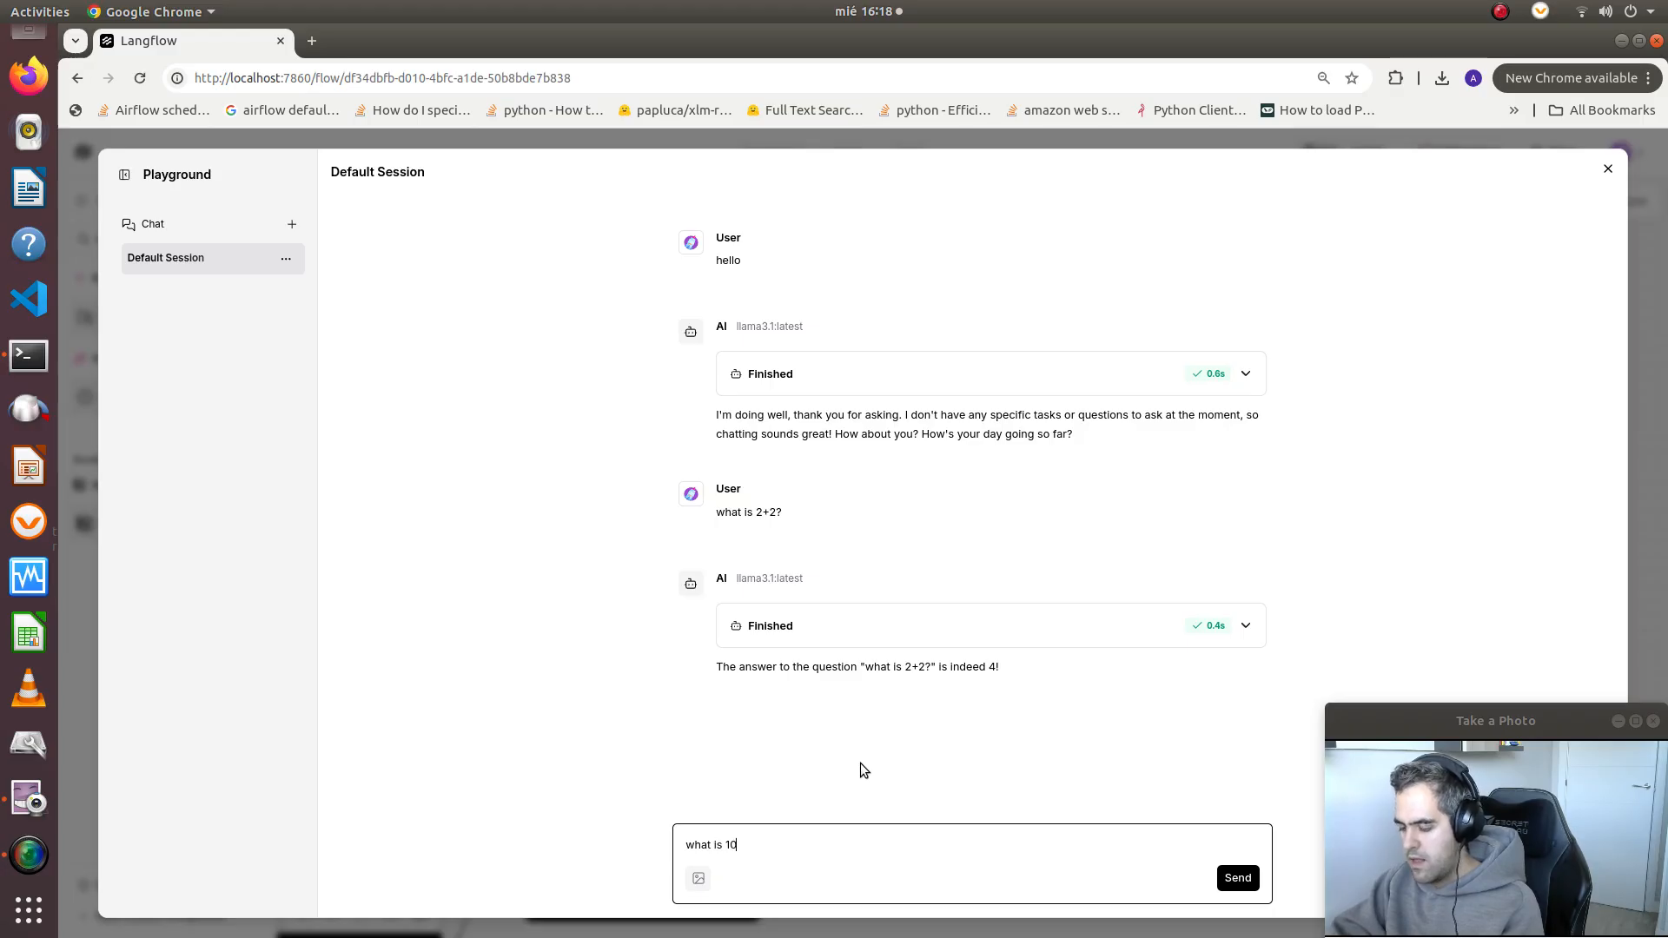
type("+10?")
key("Return")
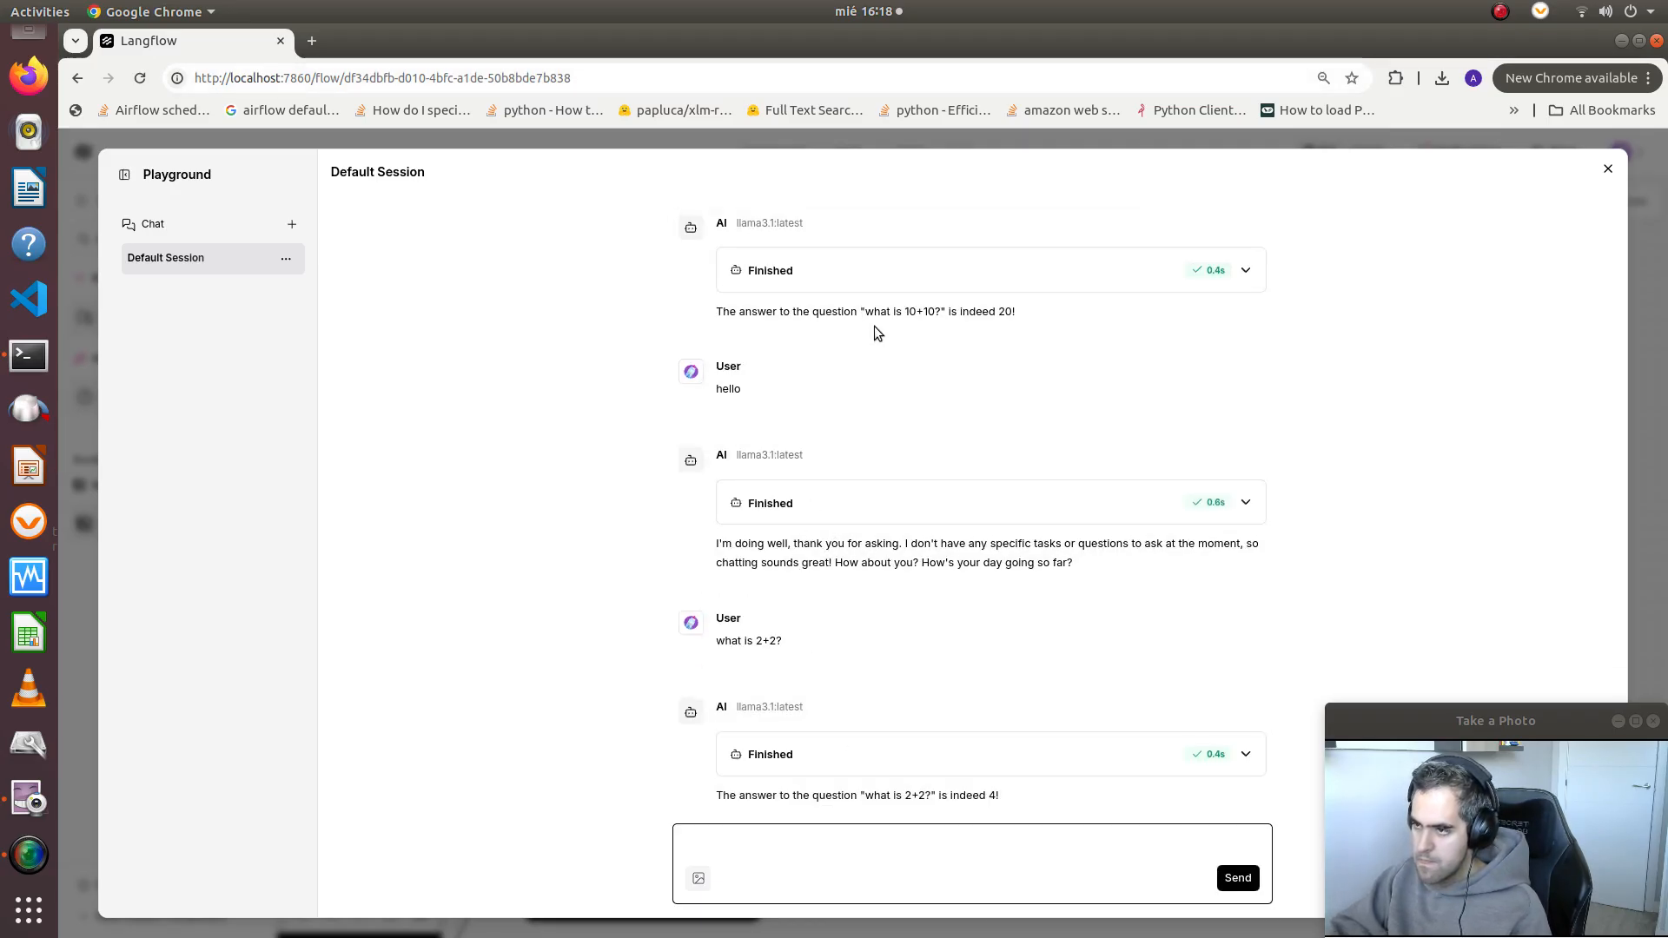
Expand the run details of the 10+10 reply and examine the executed tool's input and output JSON
left_click(910, 283)
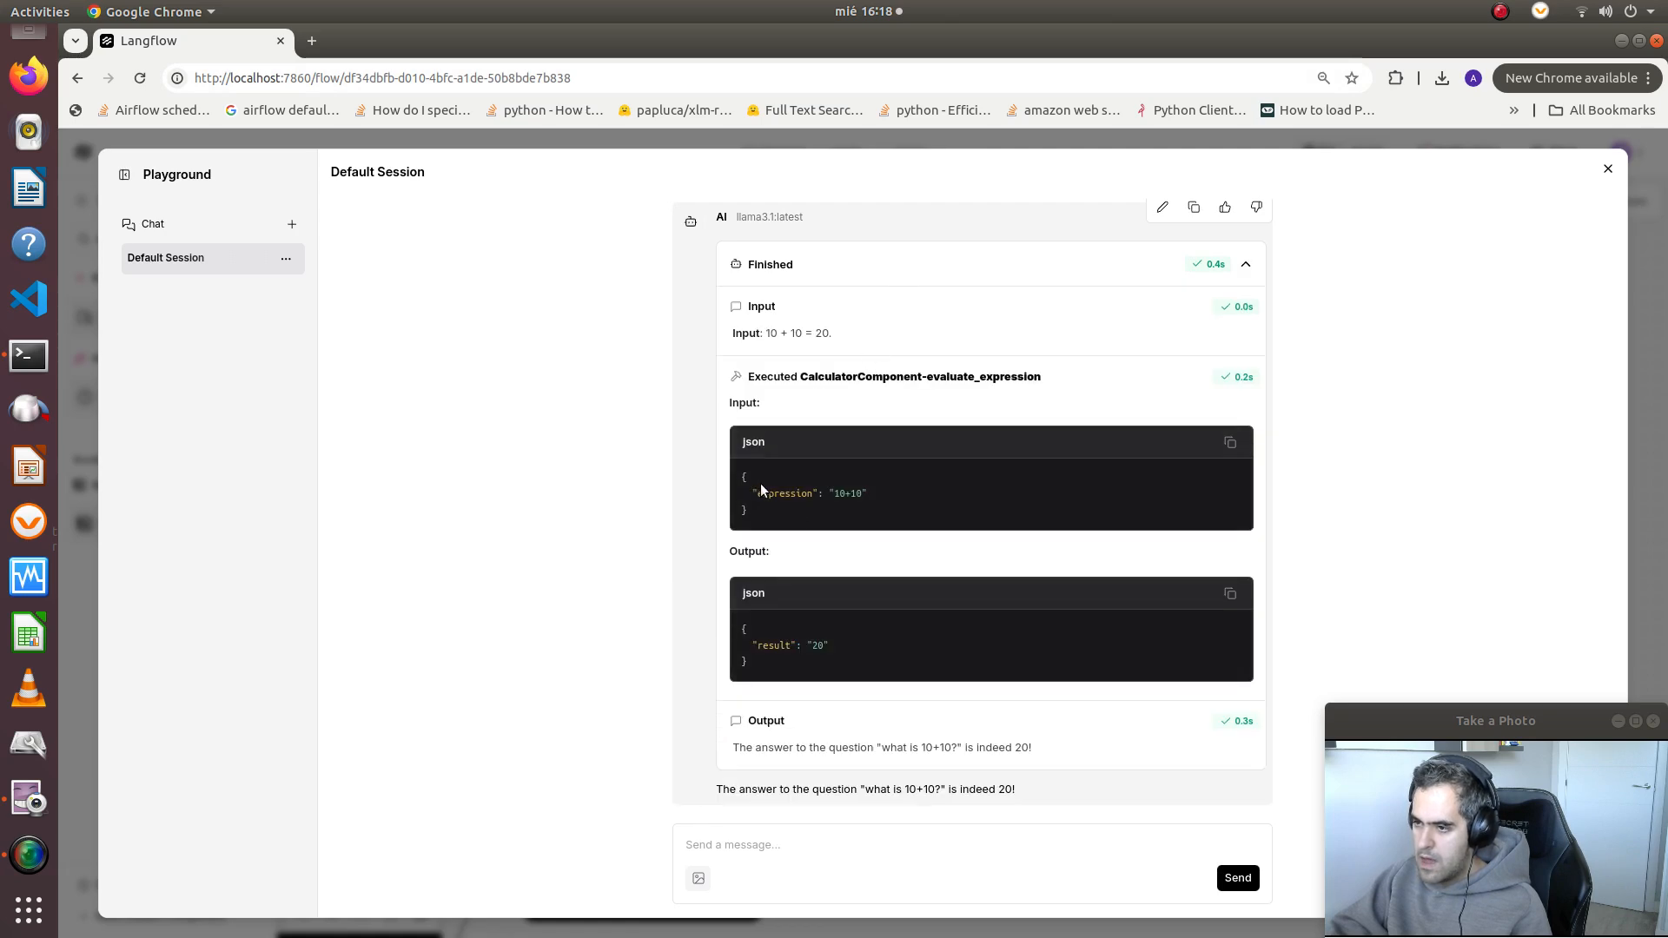
left_click_drag(811, 514, 802, 541)
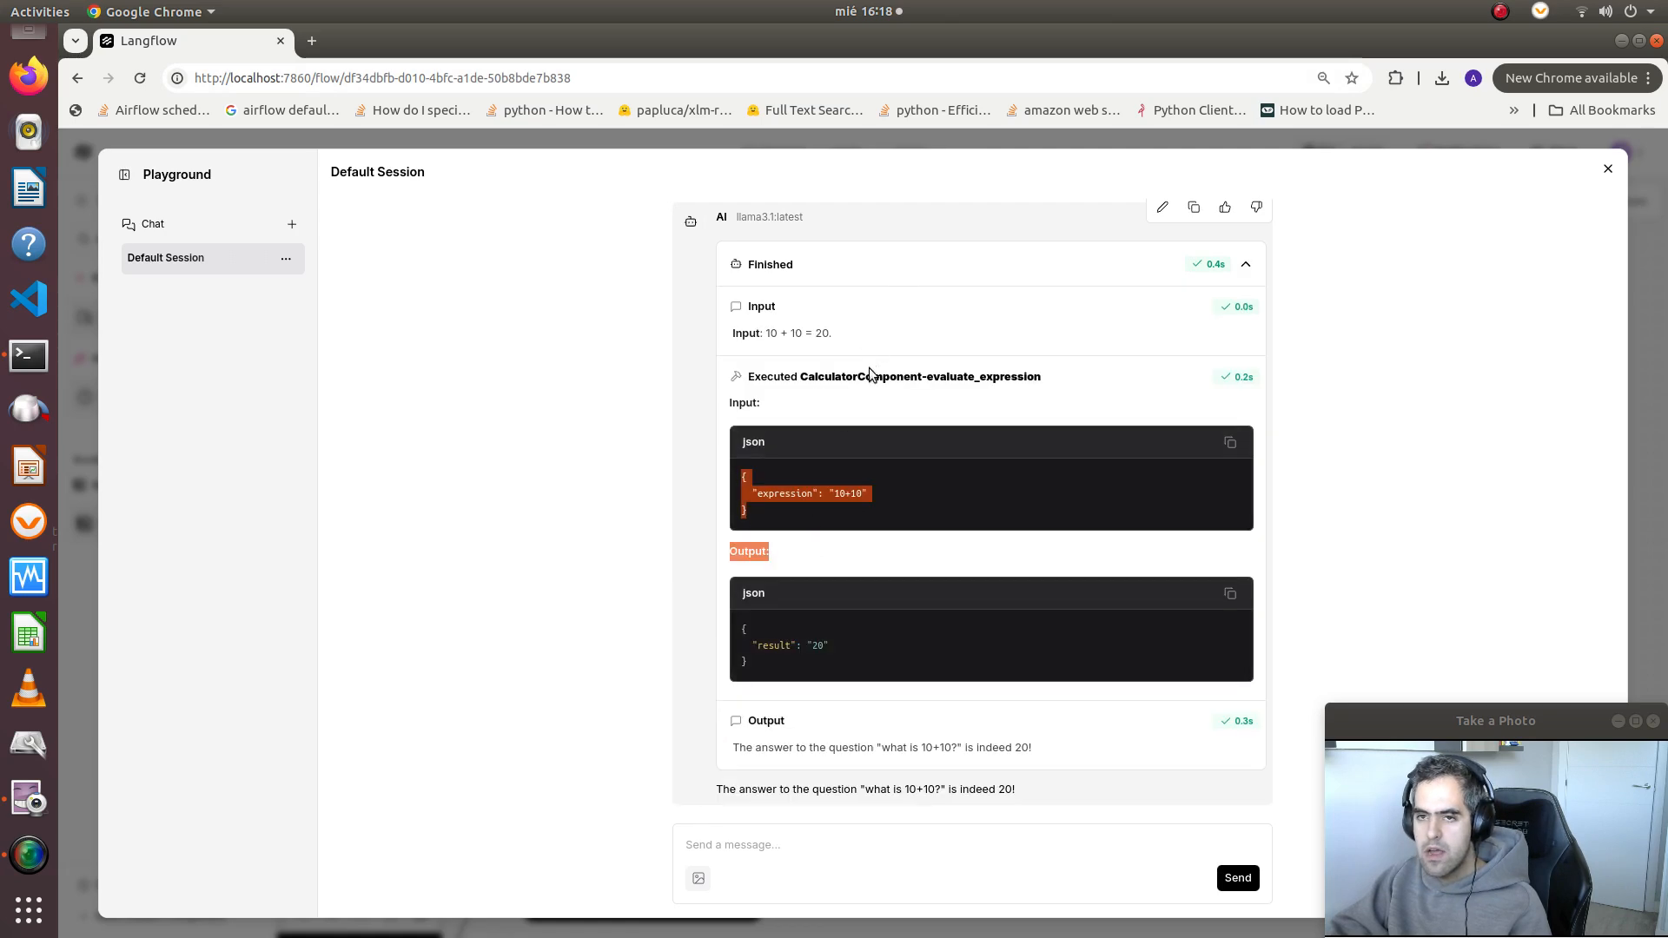
Delete the Default Session from the Playground and send the message "hello" in a new chat
scroll(869, 435, "down", 6)
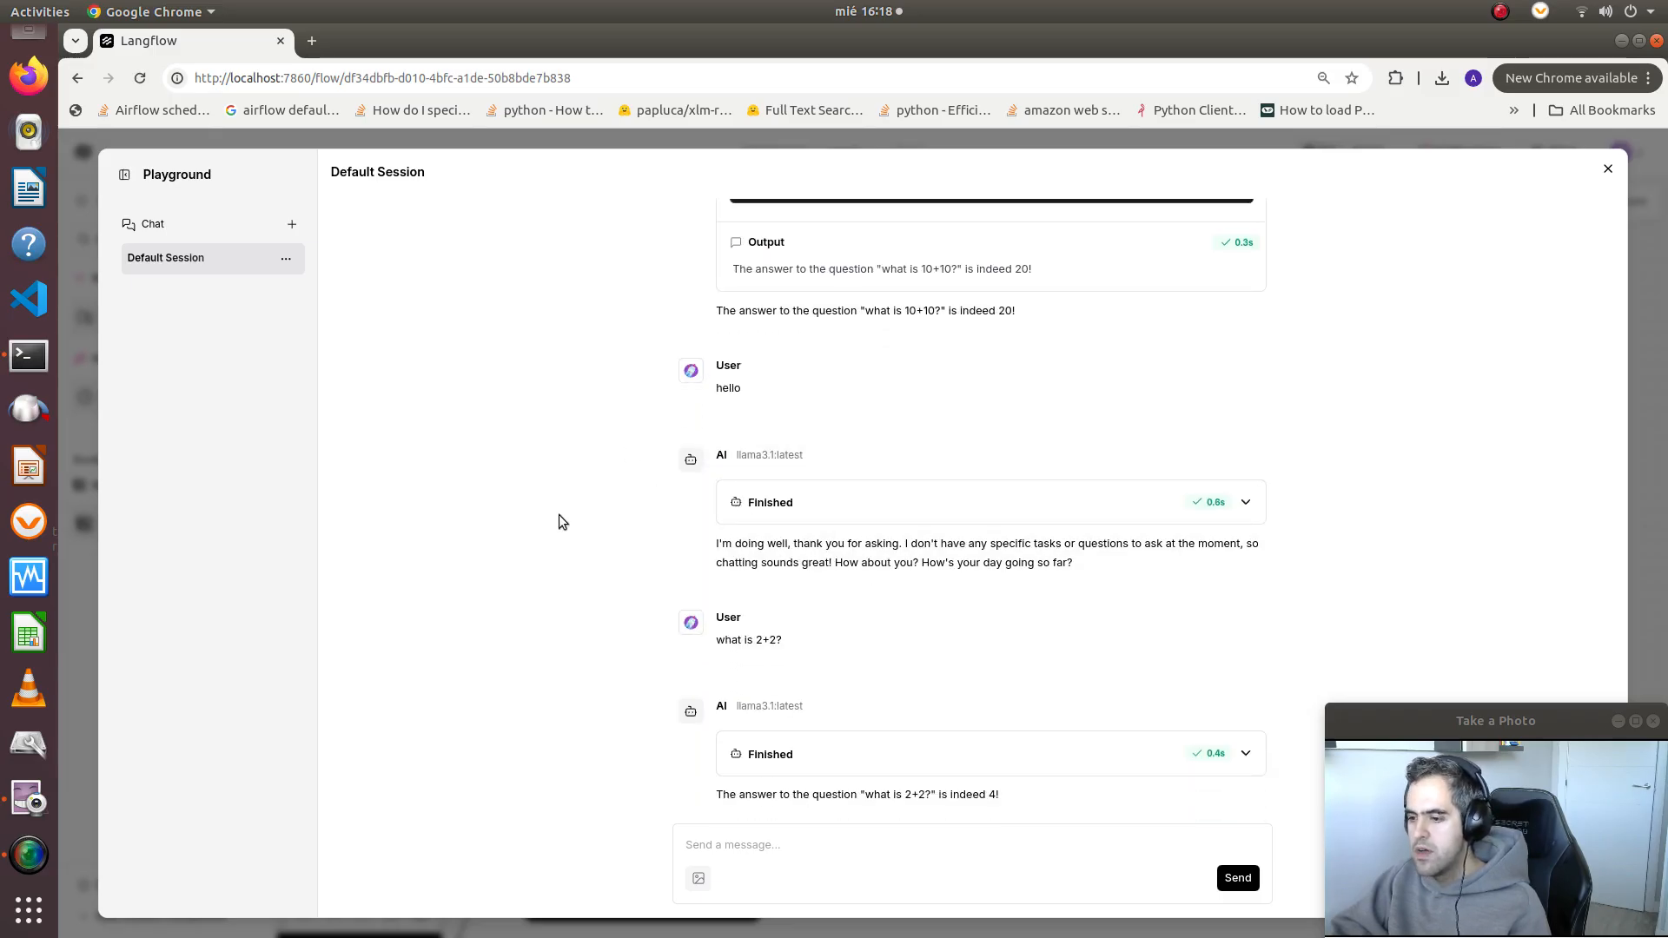
left_click(286, 260)
left_click(346, 320)
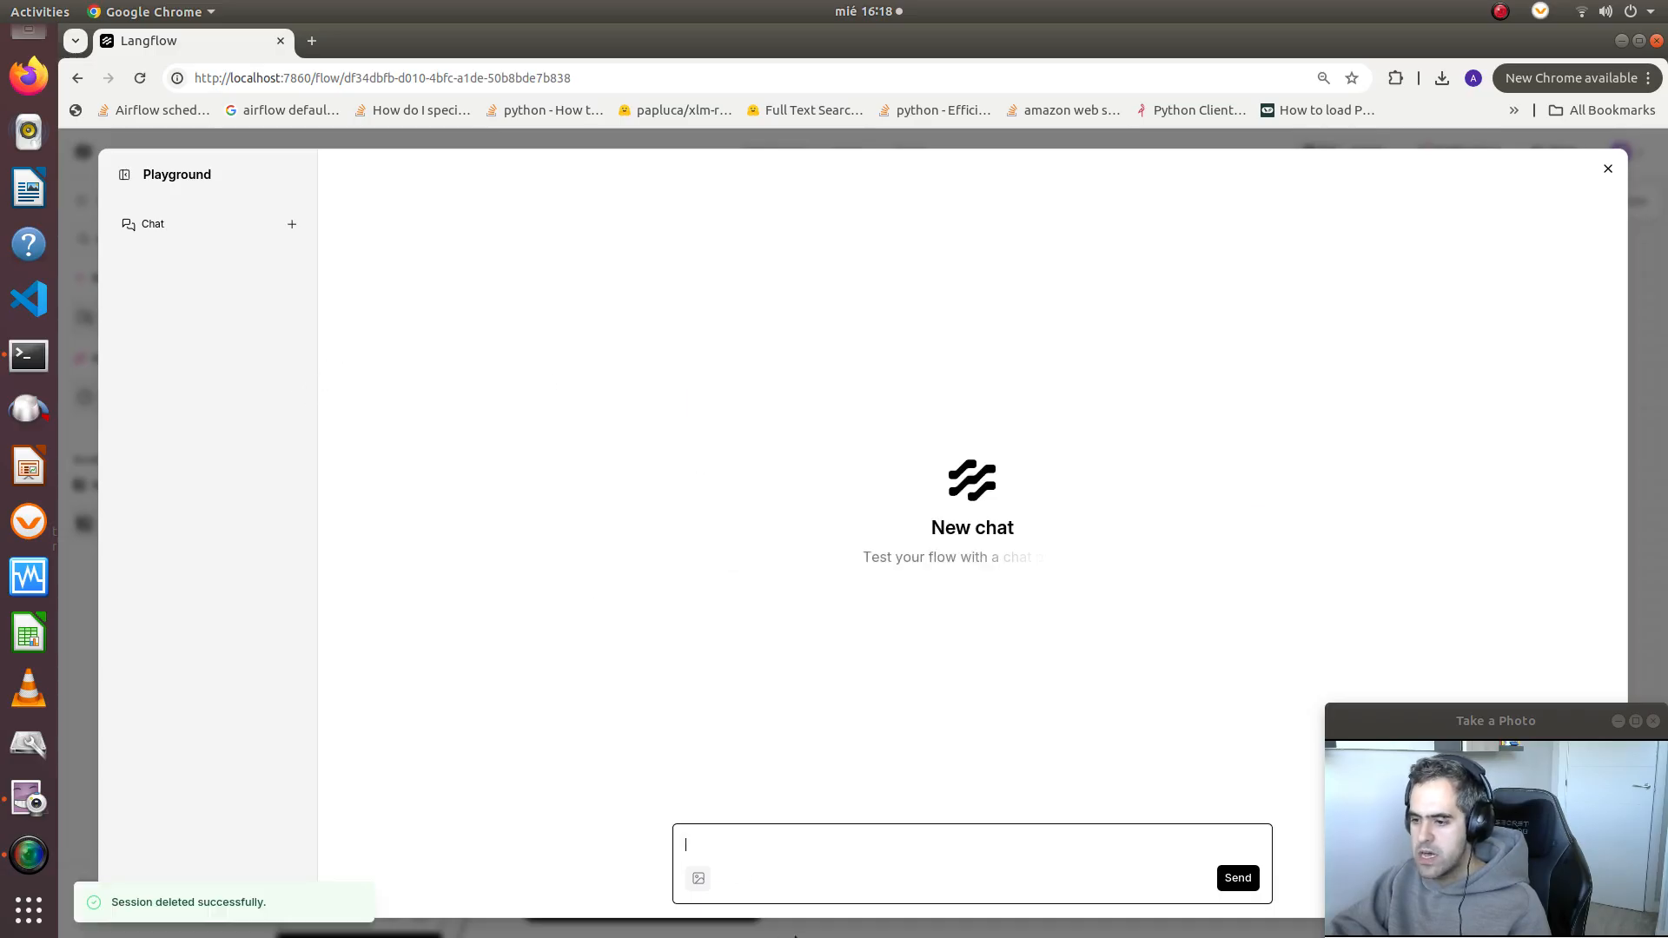
left_click(890, 848)
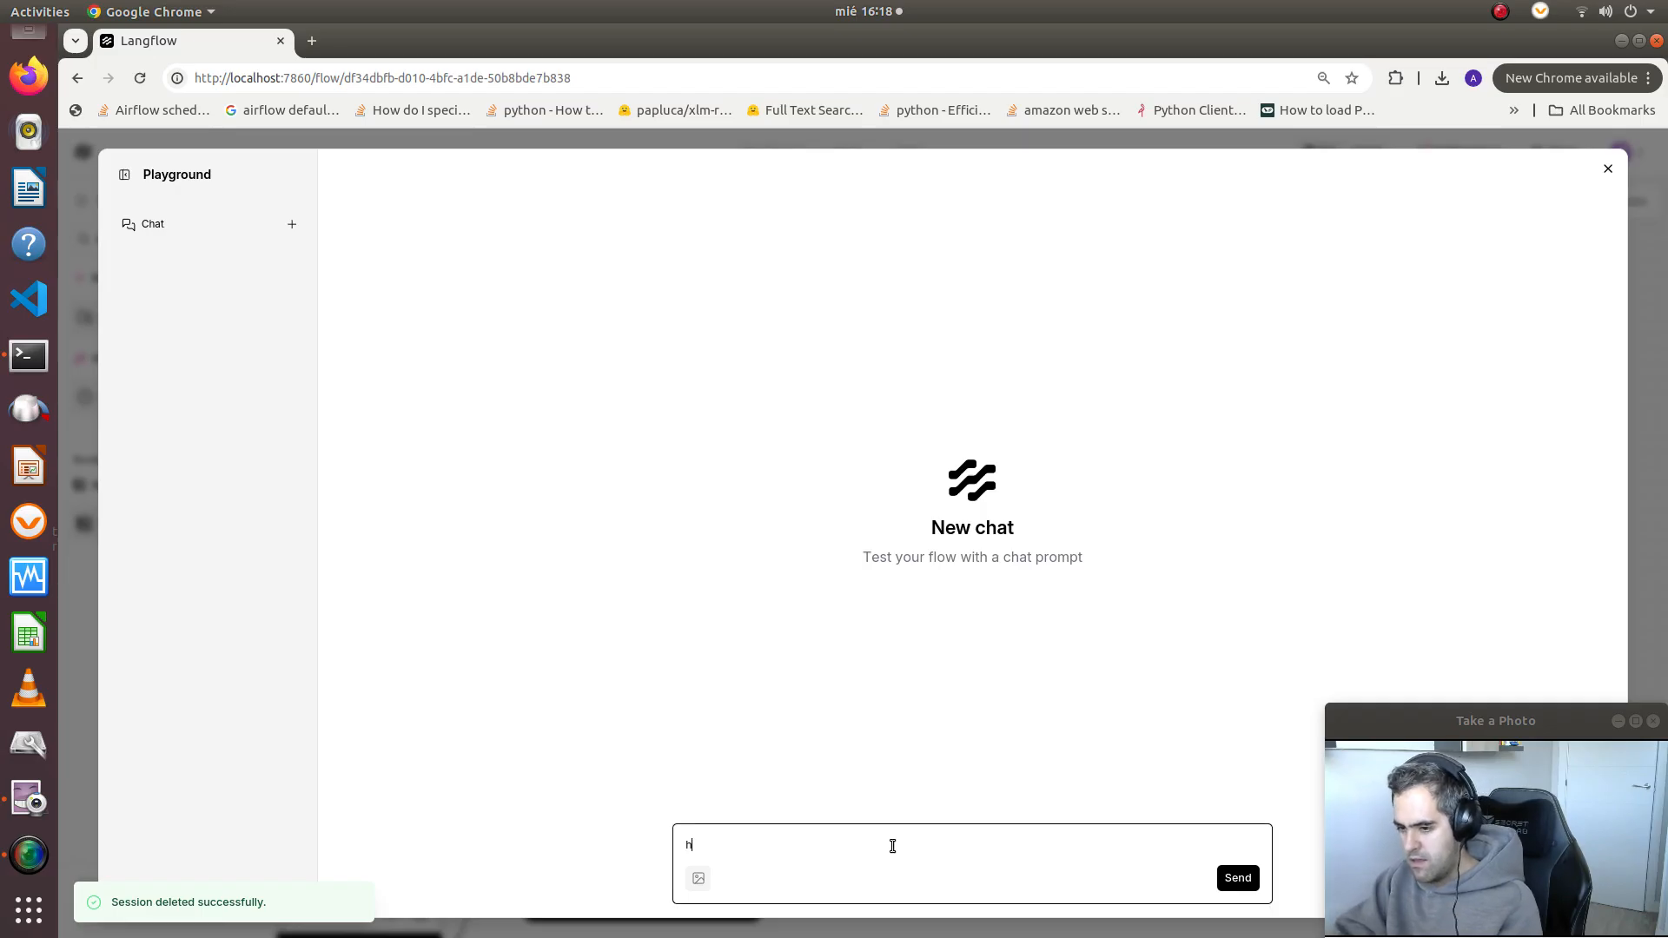
type("hello")
key("Return")
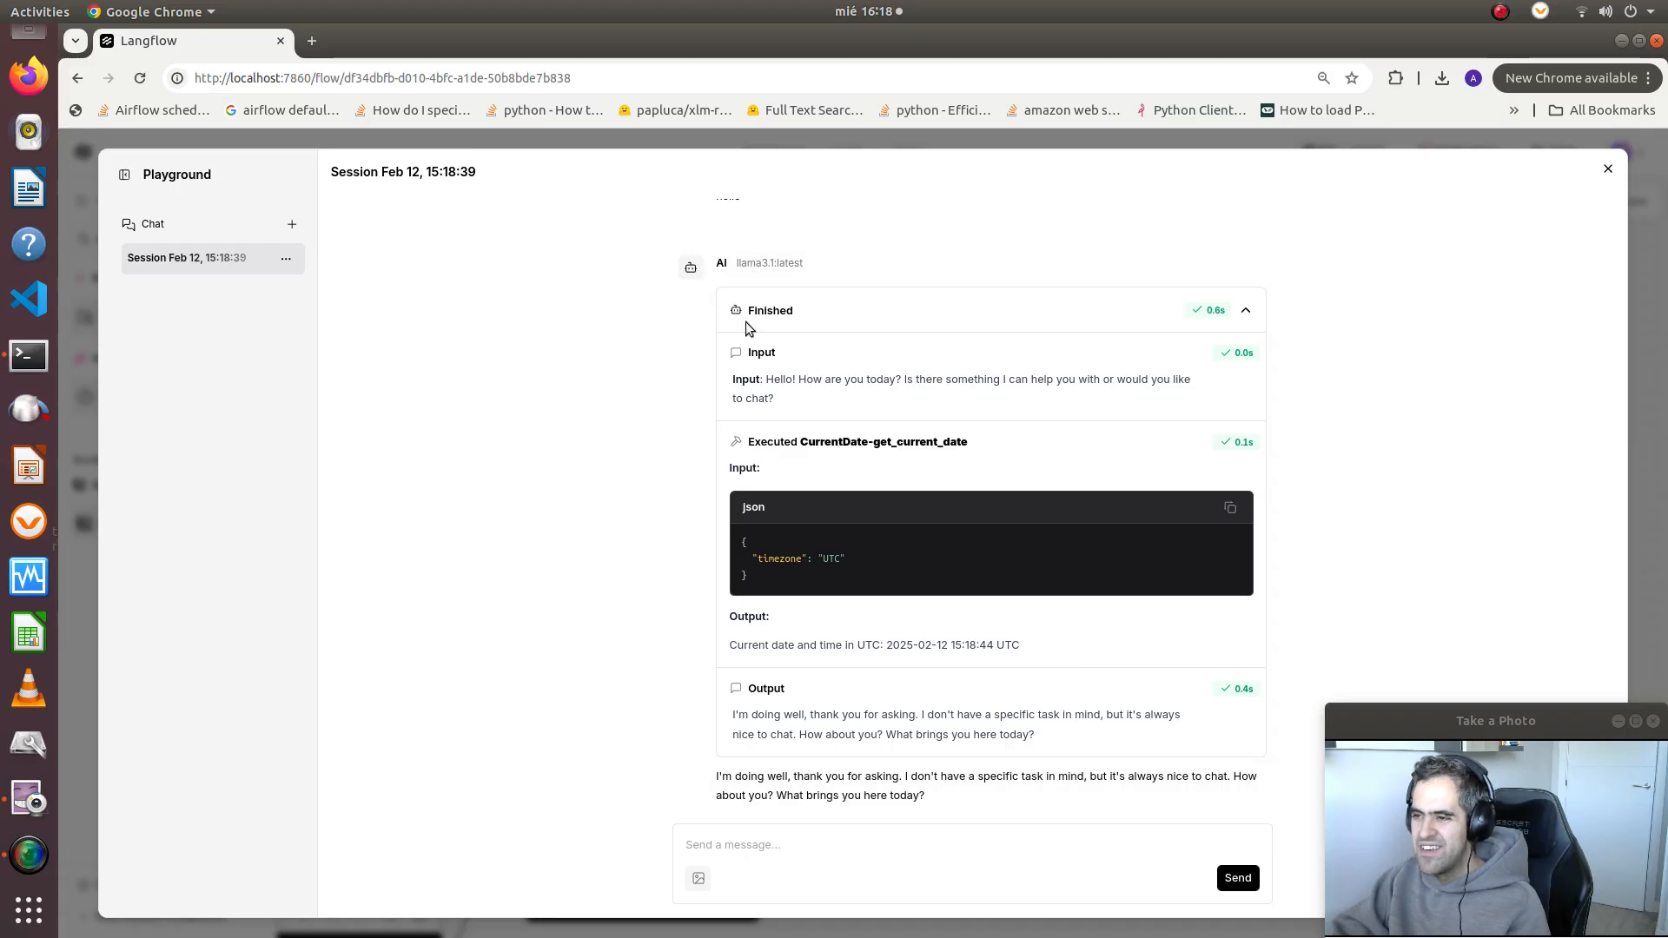
Send the chat message "write python code to print hello world" in the same session
left_click(792, 847)
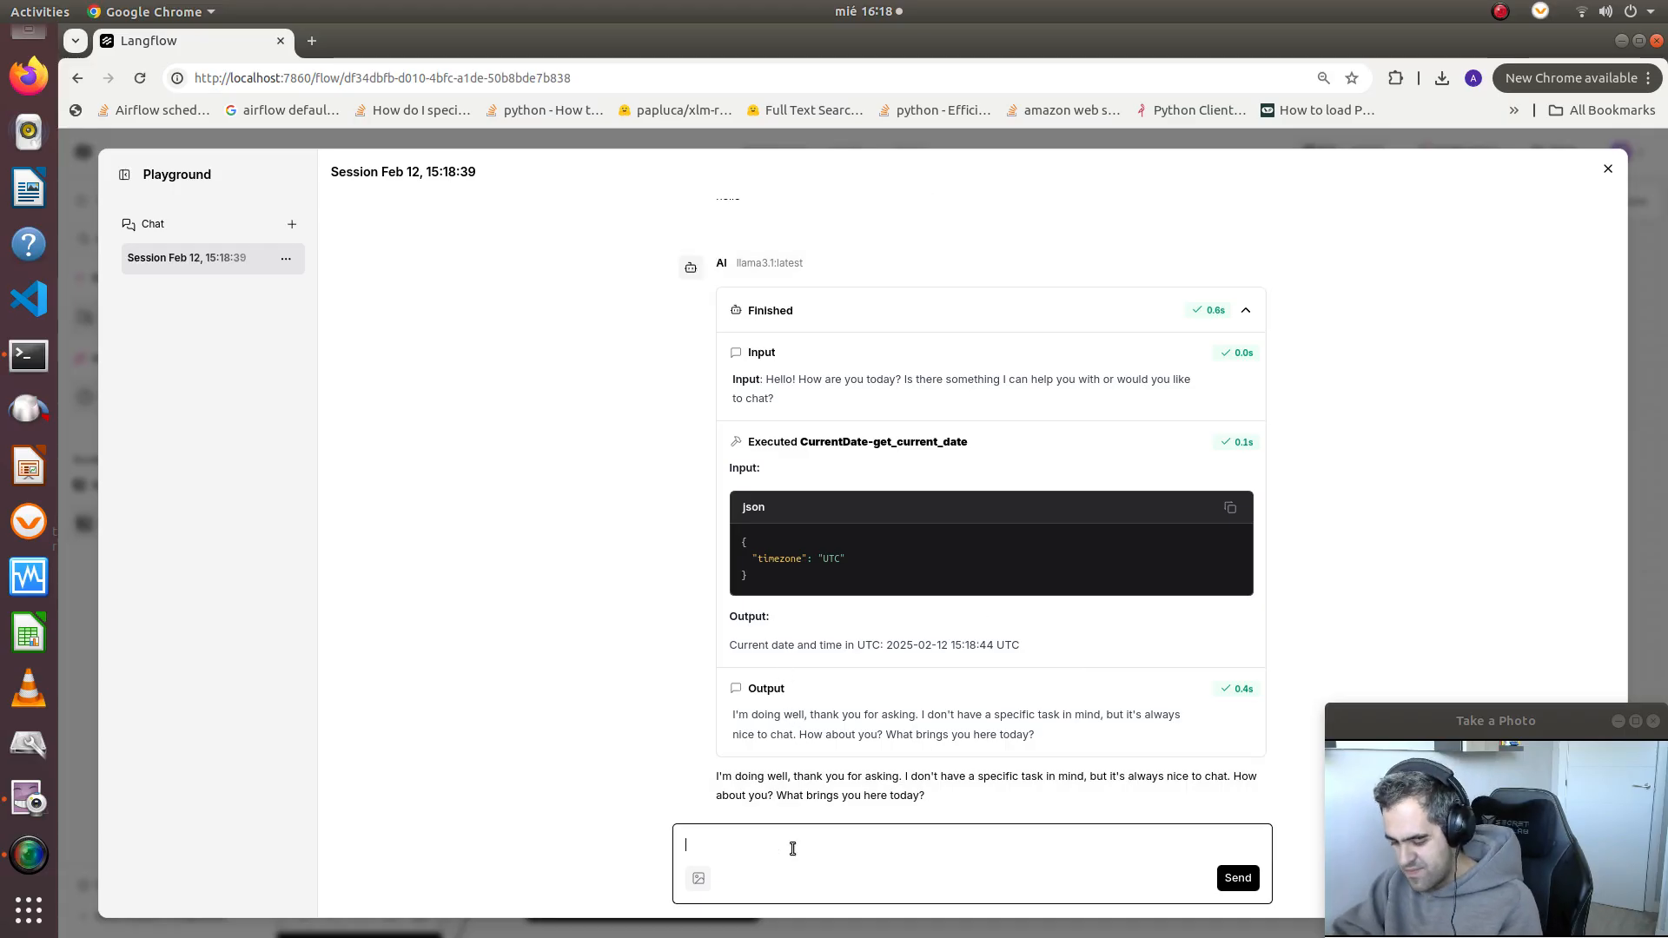
type("write python code to print")
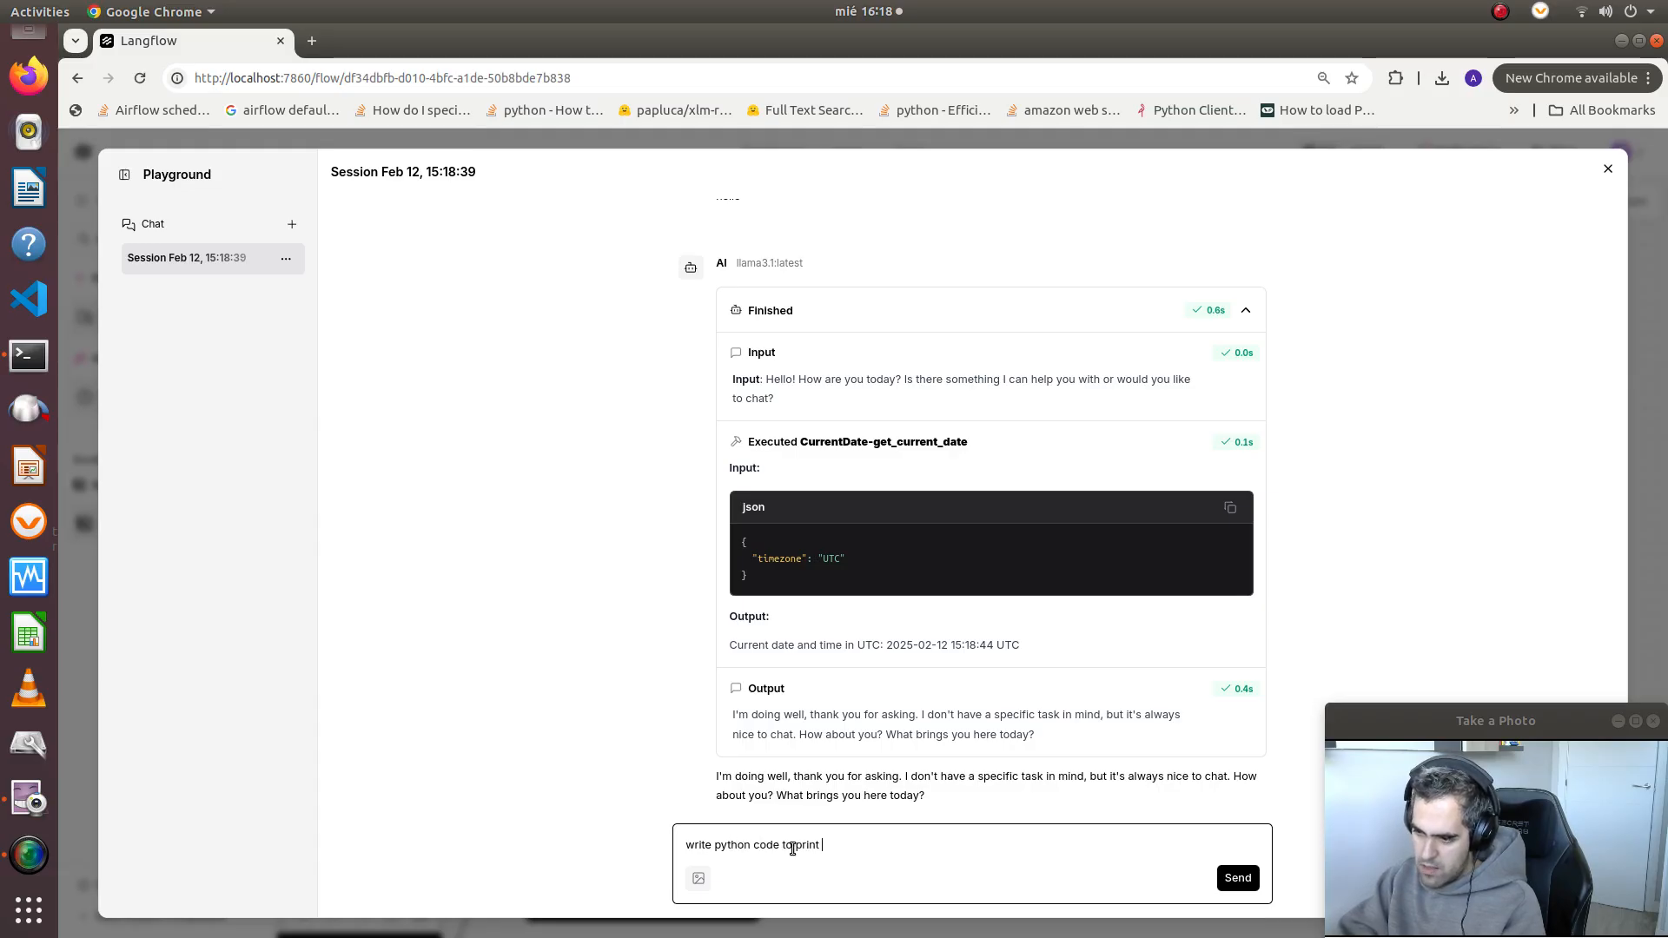
type(" hello world")
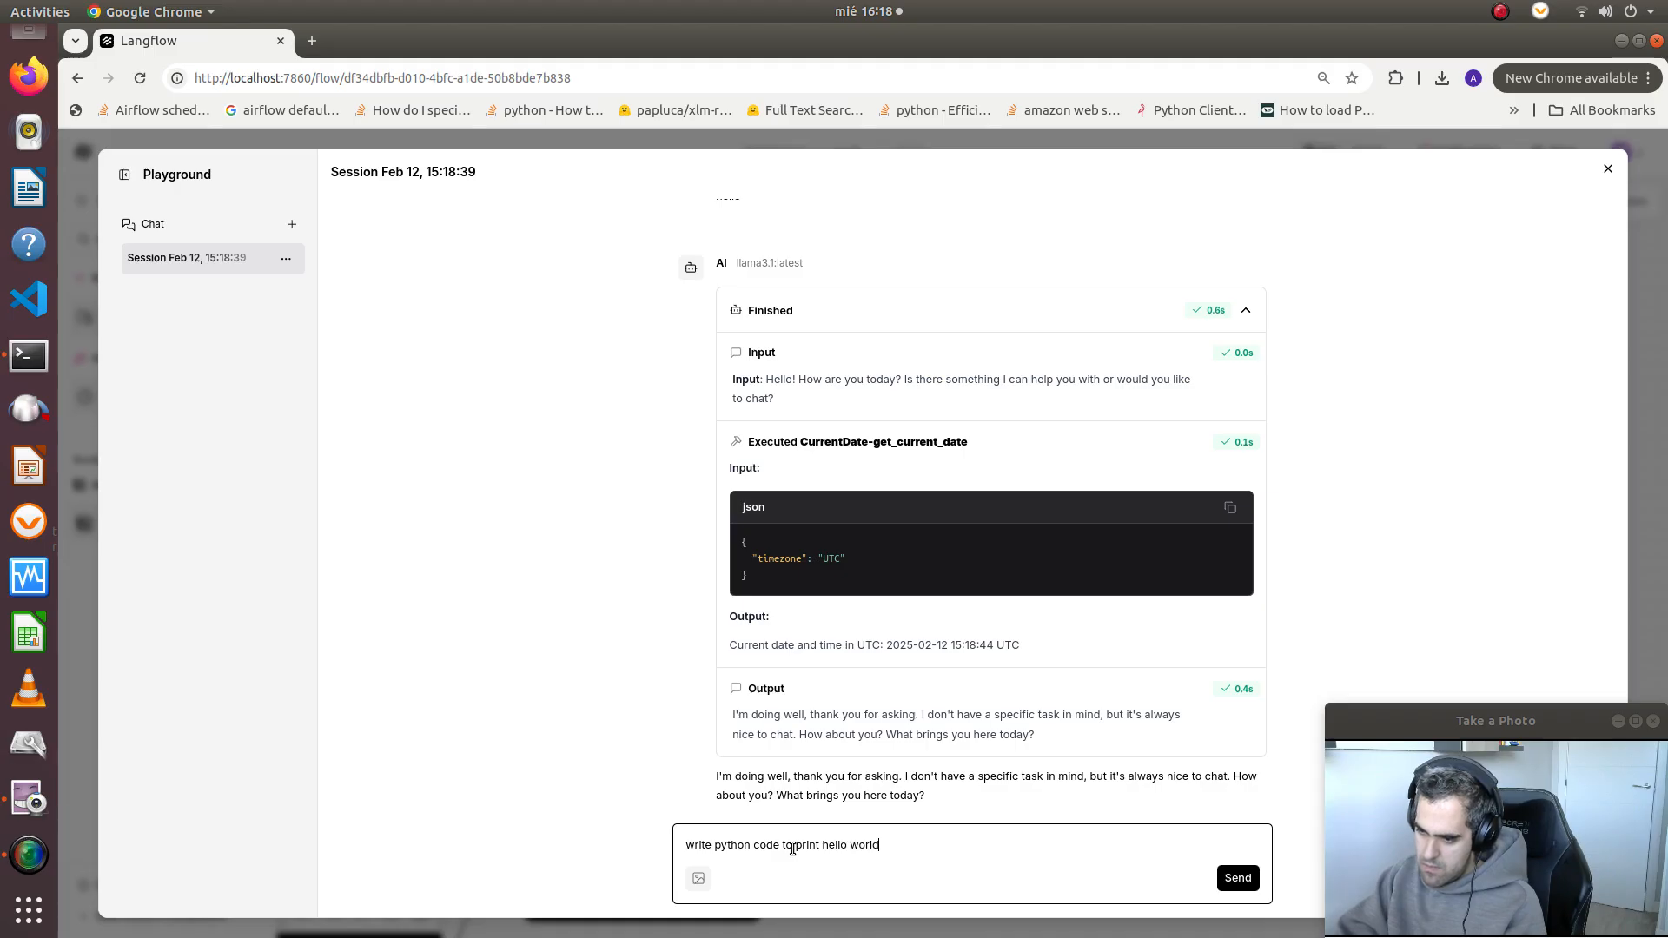
key("Return")
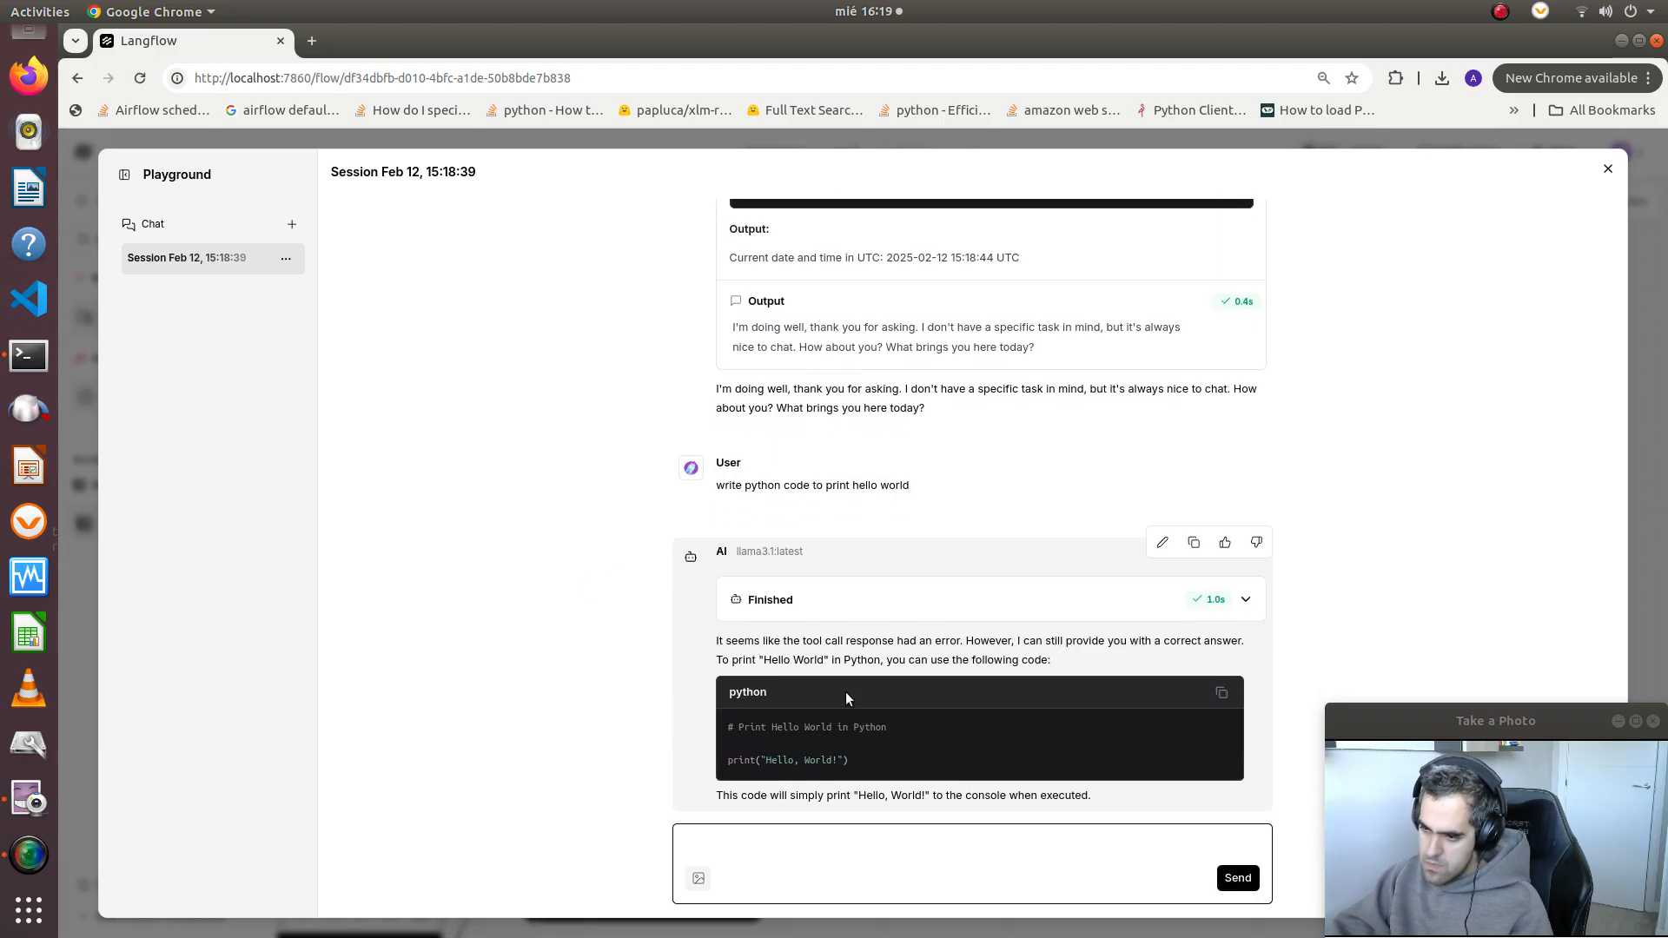
Expand the run details of the Python code reply and examine the executed tool's input, its output and the final answer
left_click(844, 597)
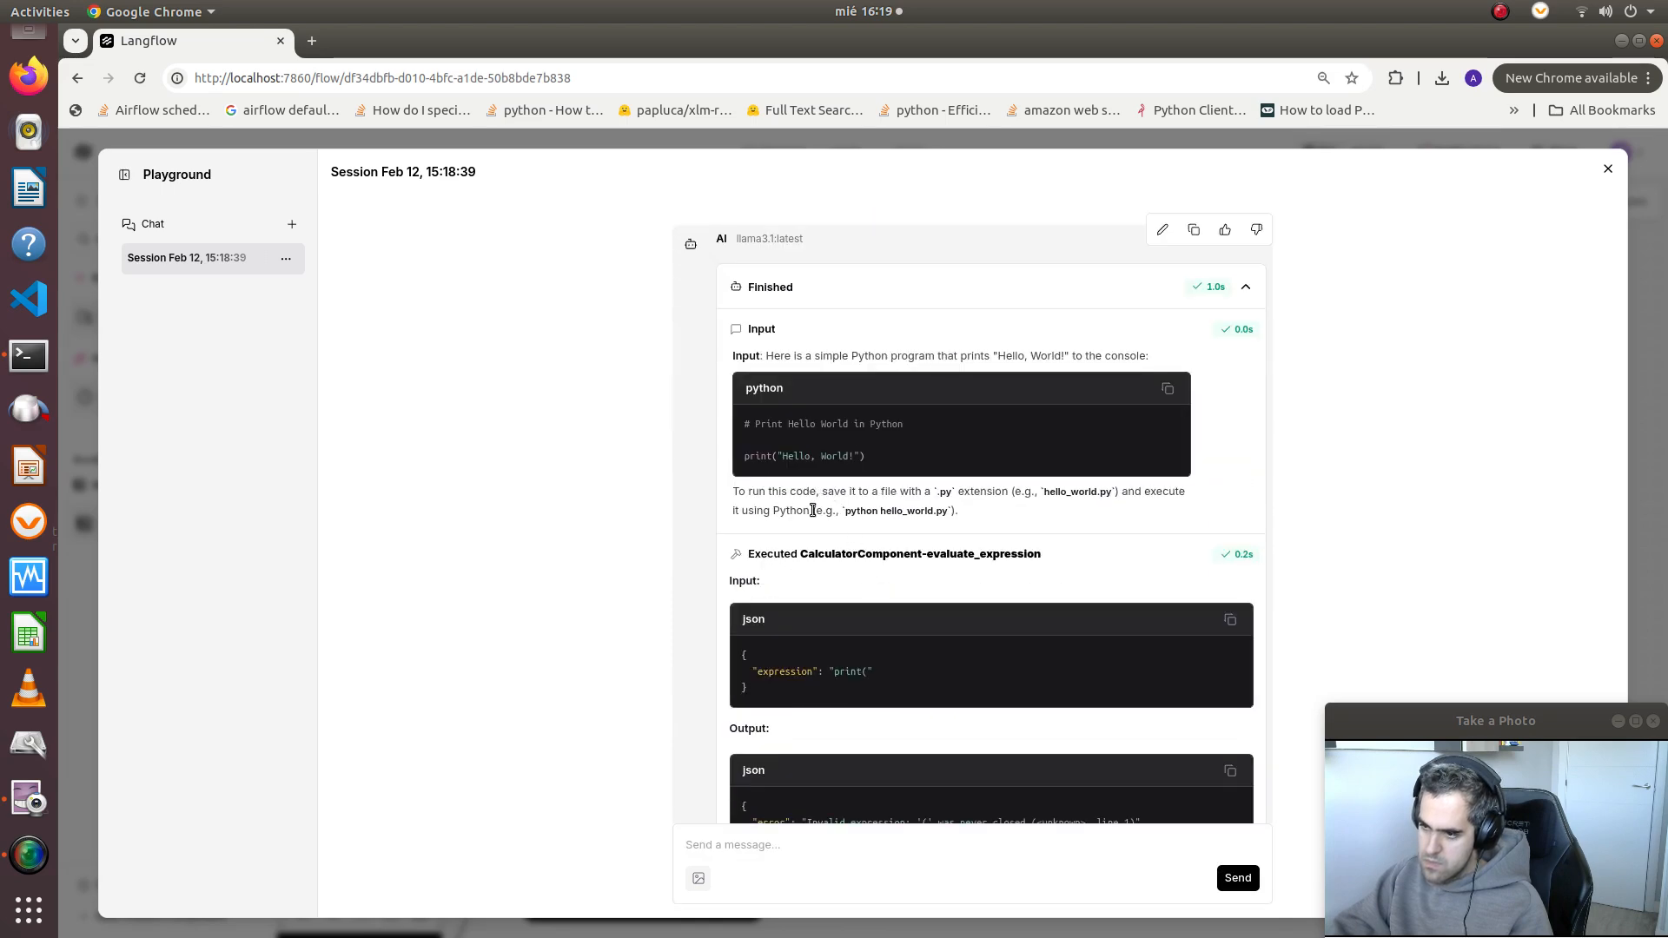
scroll(812, 522, "down", 3)
left_click_drag(780, 597, 826, 631)
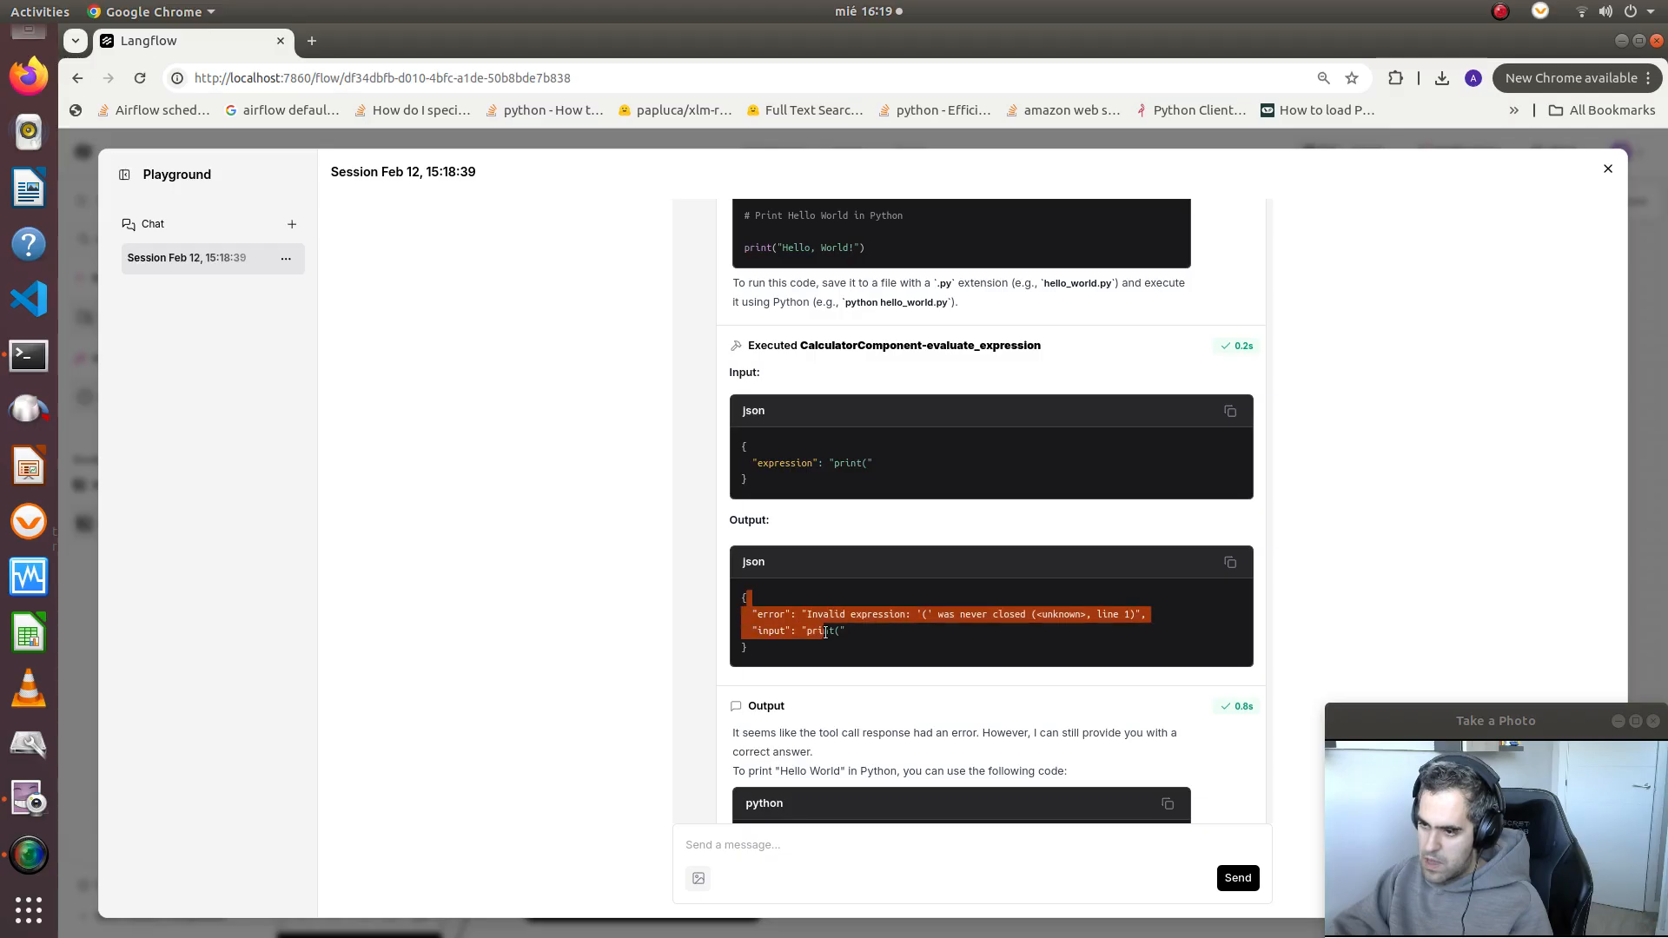
left_click(836, 641)
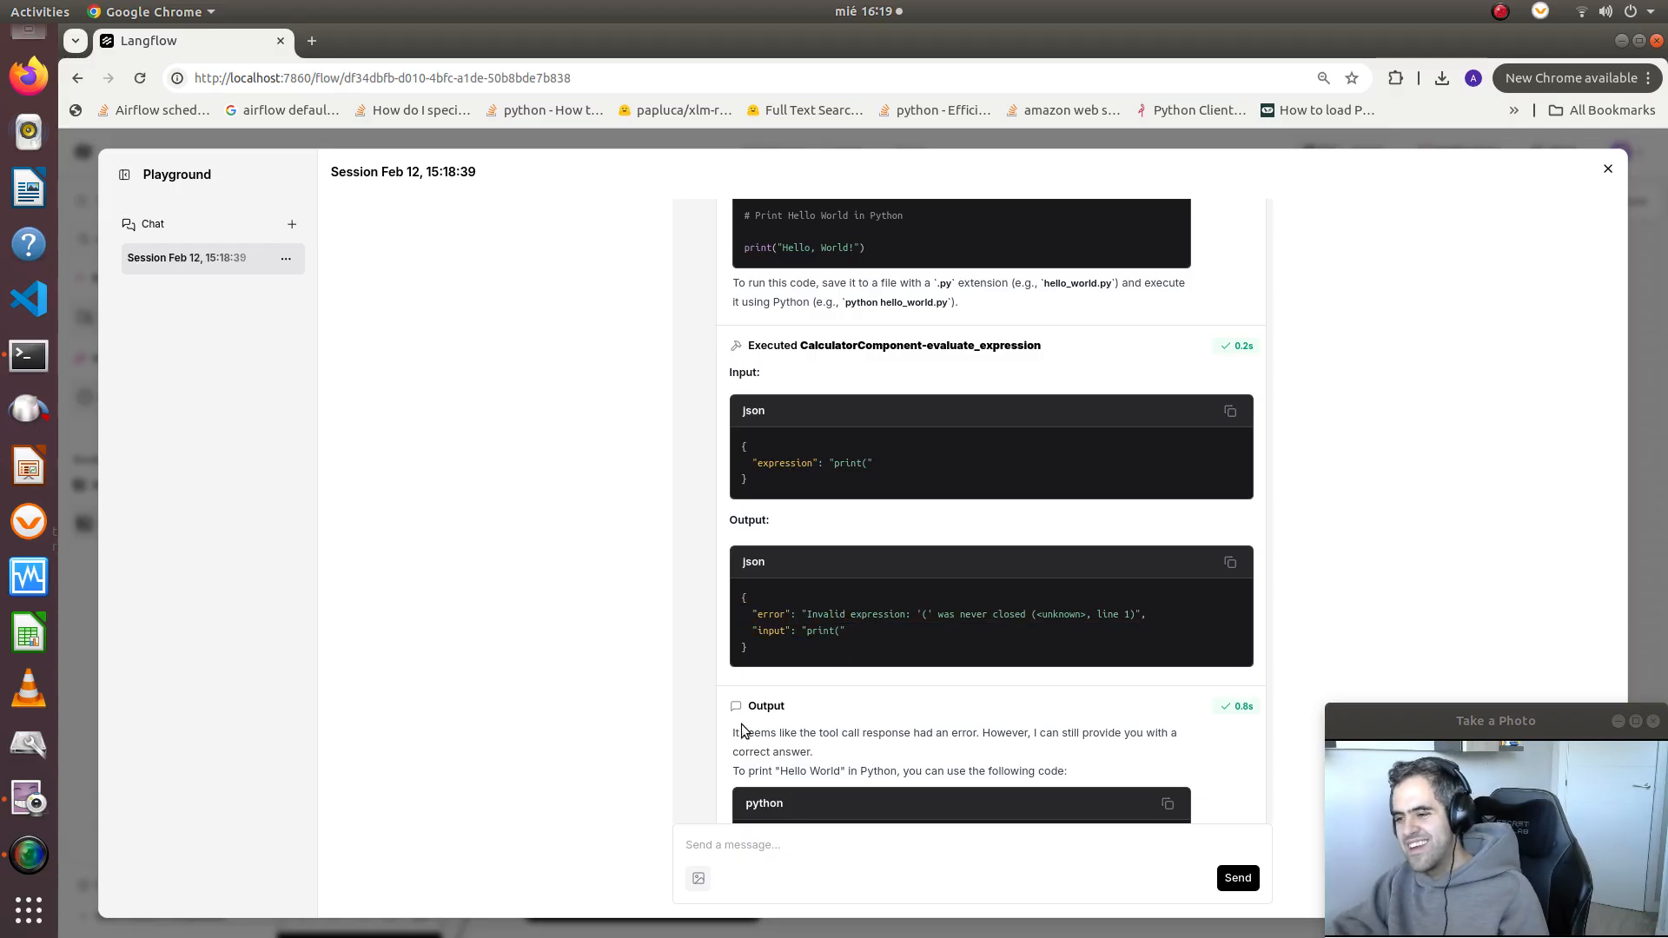
scroll(879, 637, "down", 3)
scroll(894, 650, "down", 1)
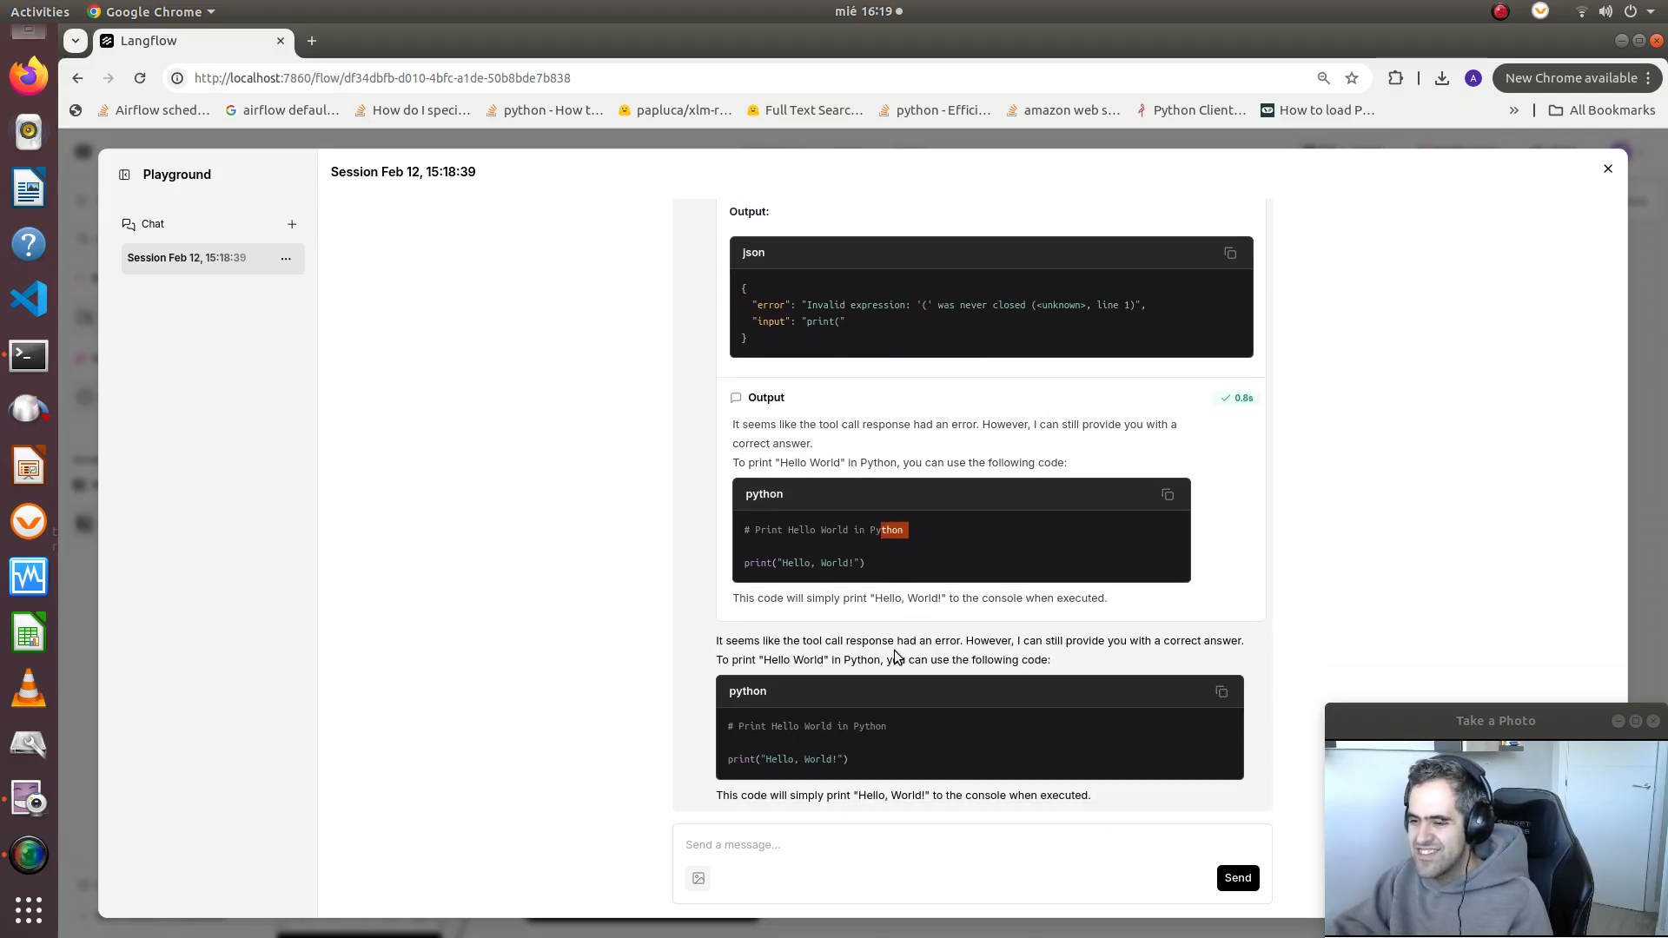
left_click_drag(989, 711, 1042, 758)
left_click(1044, 757)
left_click_drag(838, 760, 836, 750)
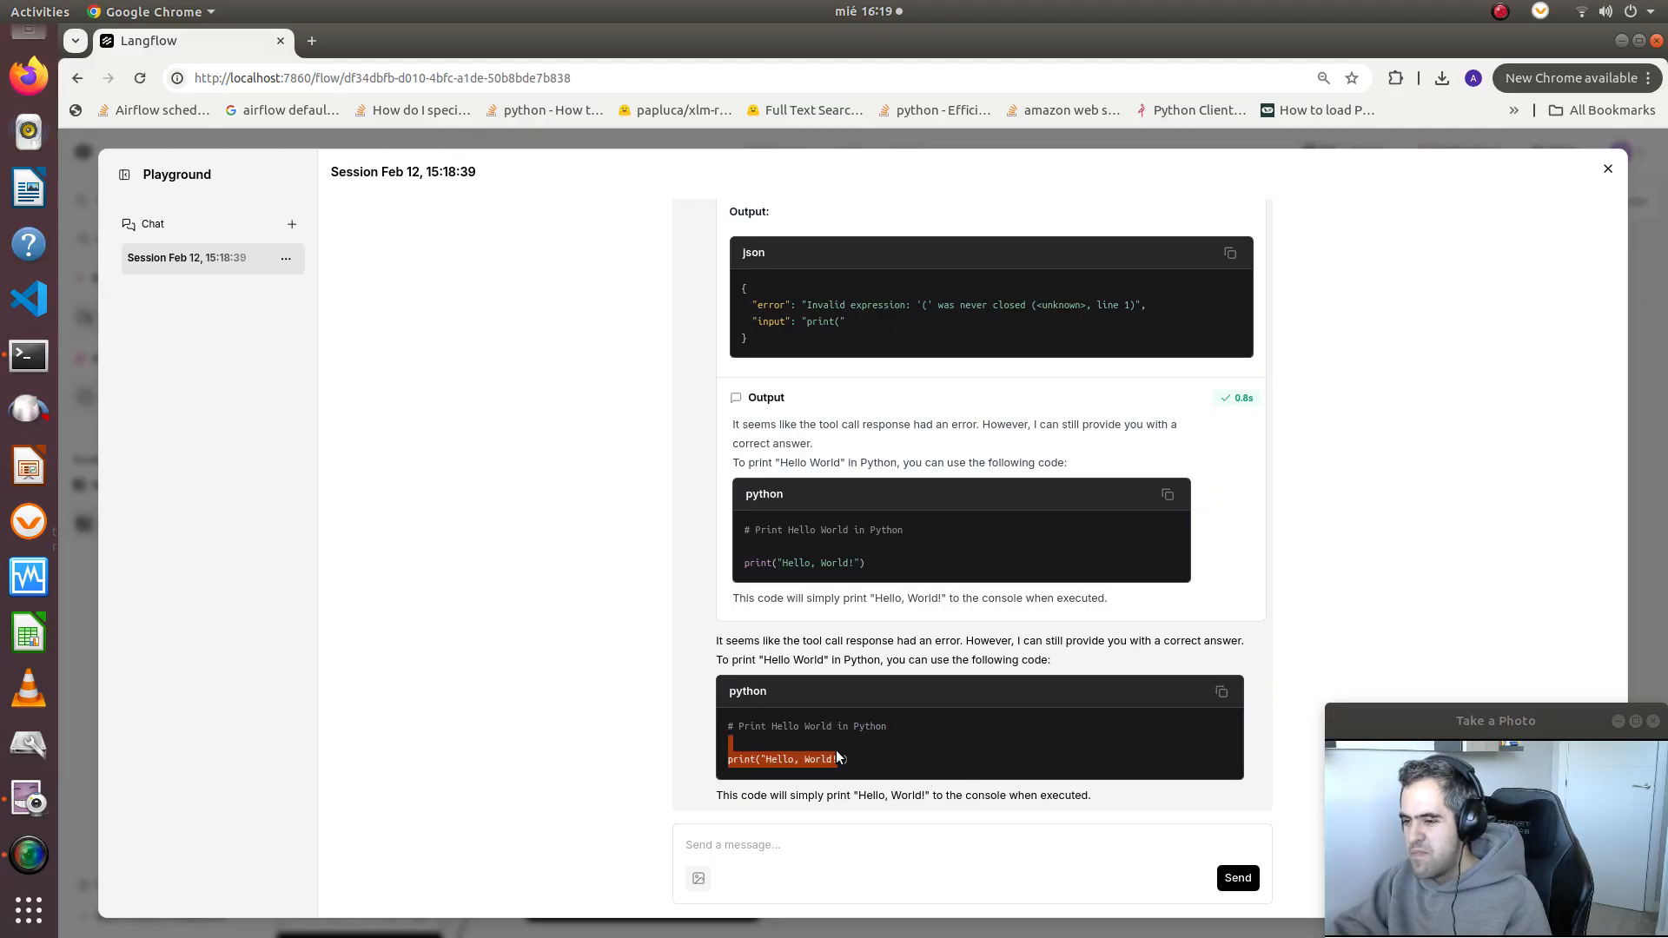
scroll(877, 721, "up", 6)
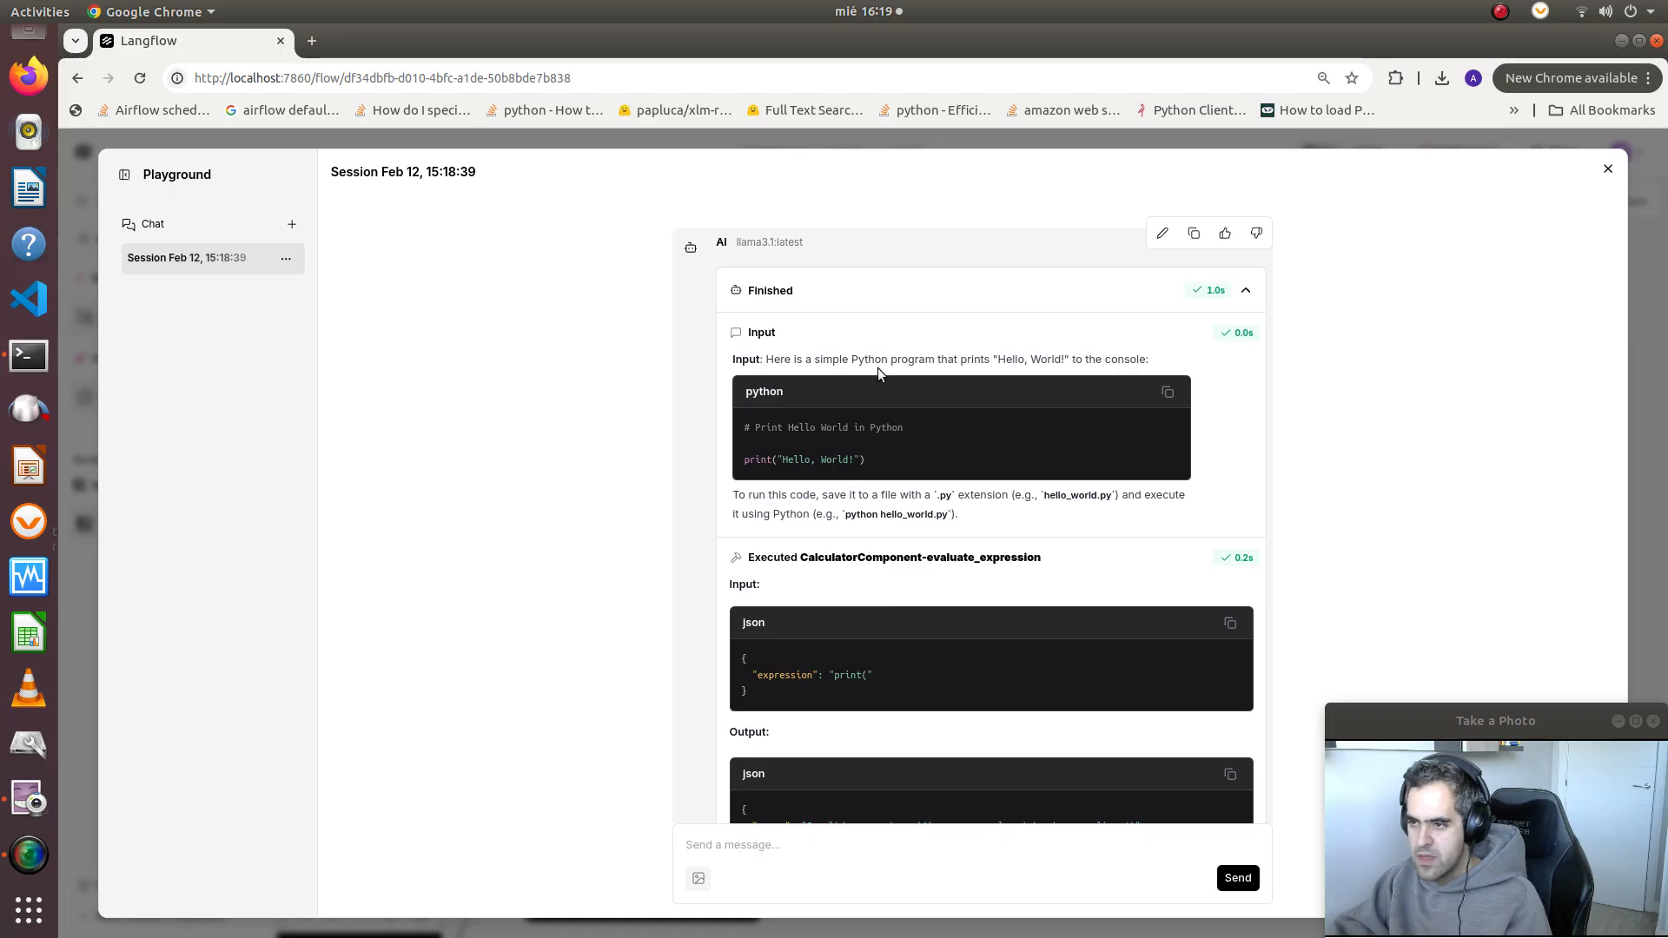
Collapse the run details of both chat replies and close the Playground
left_click(919, 301)
scroll(912, 279, "up", 3)
left_click(912, 280)
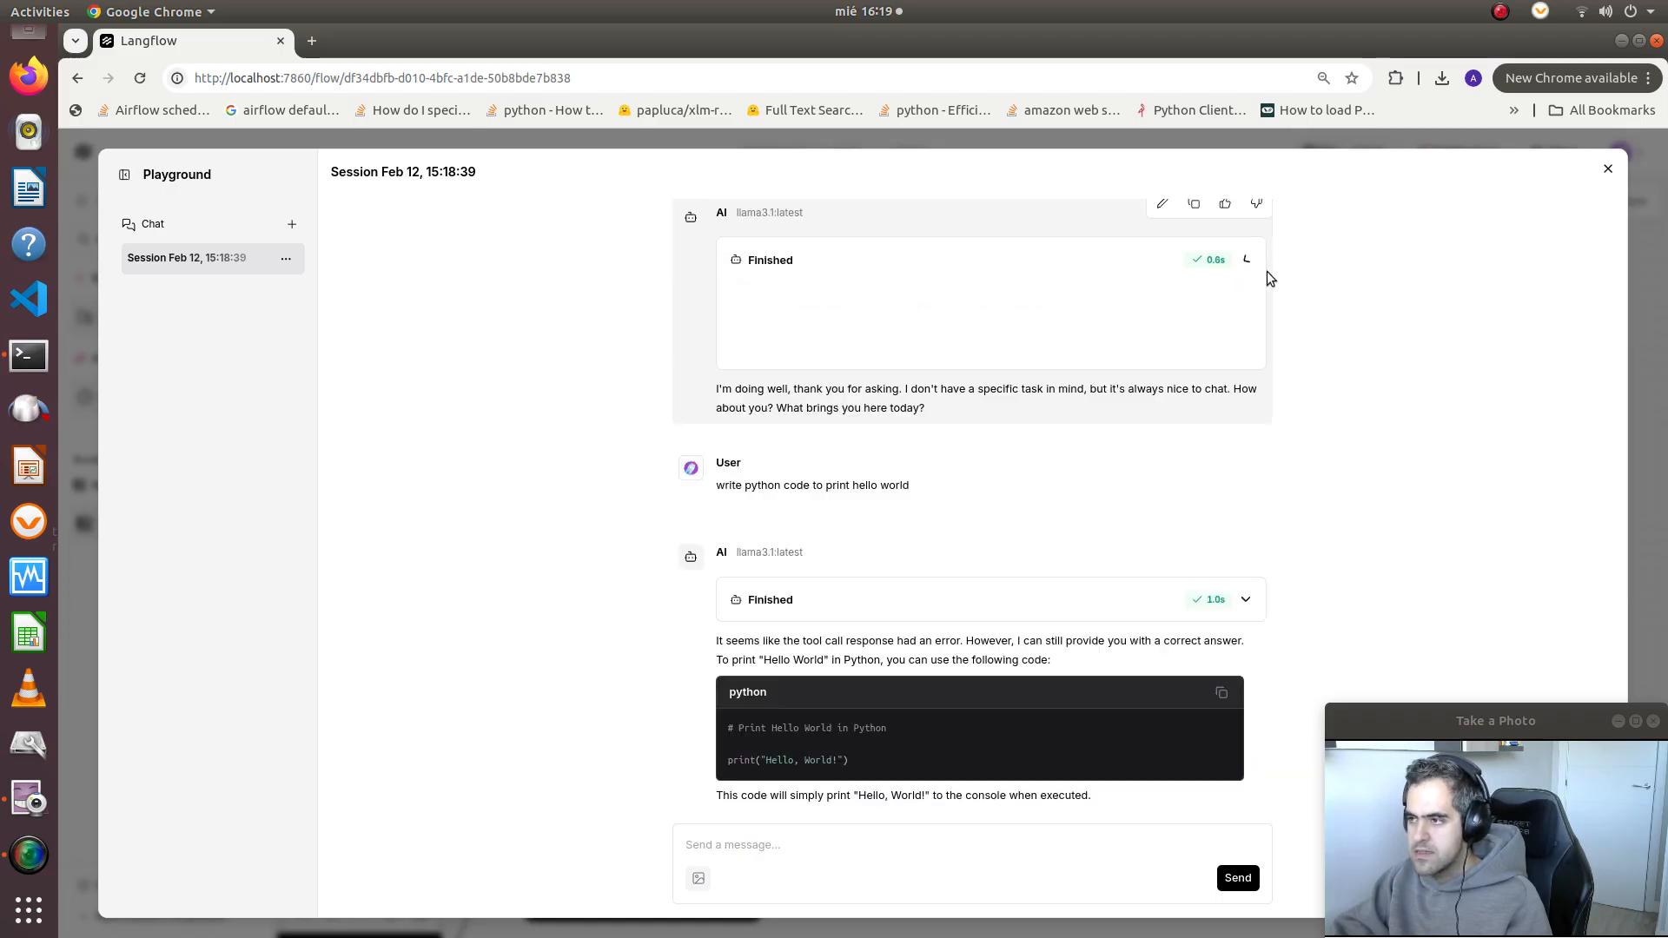
left_click(1608, 168)
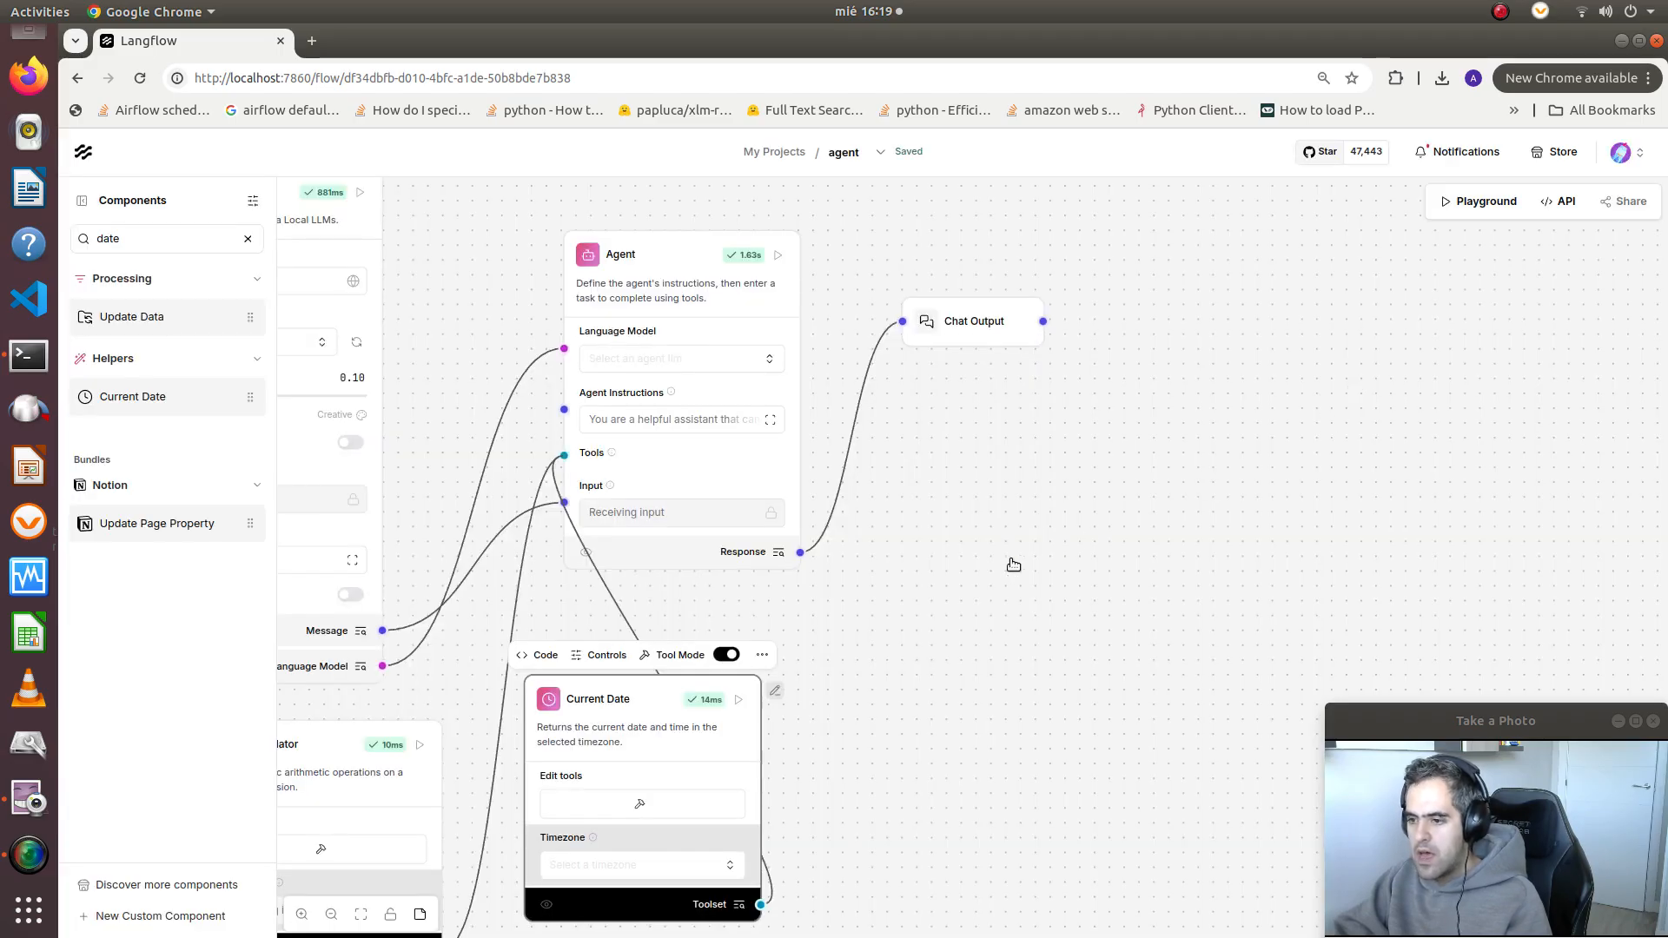
Move the Current Date component directly below the Calculator on the flow canvas and deselect it
left_click_drag(1009, 563, 1189, 414)
scroll(1189, 413, "down", 3)
scroll(1233, 434, "up", 1)
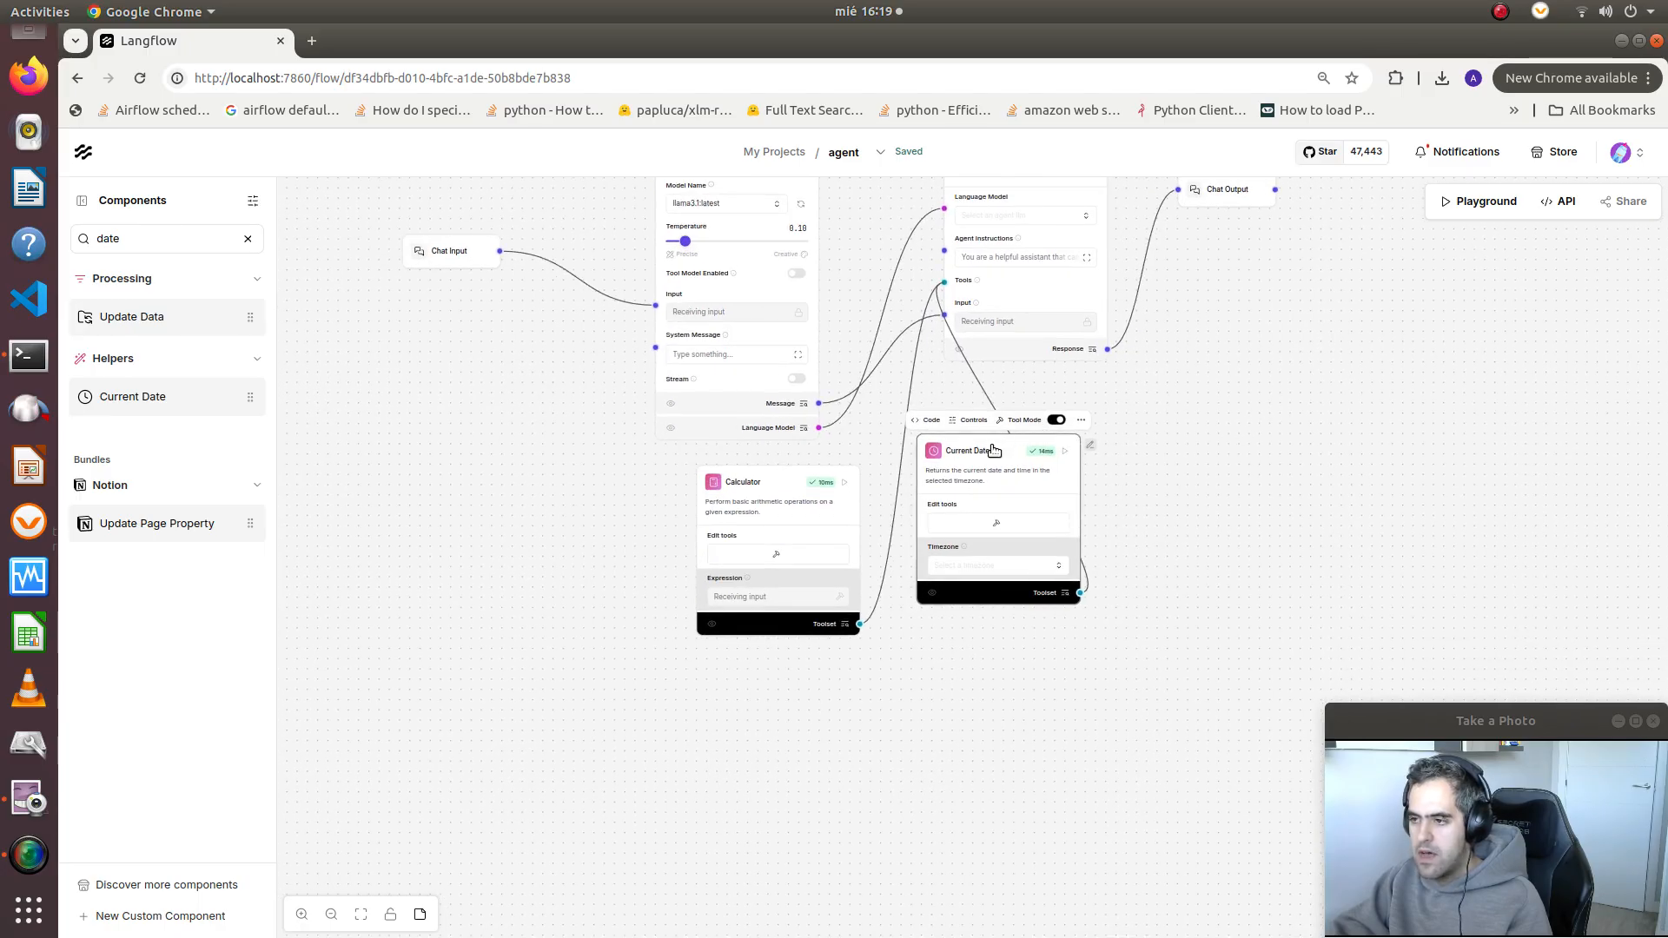
left_click_drag(997, 449, 770, 675)
left_click(945, 663)
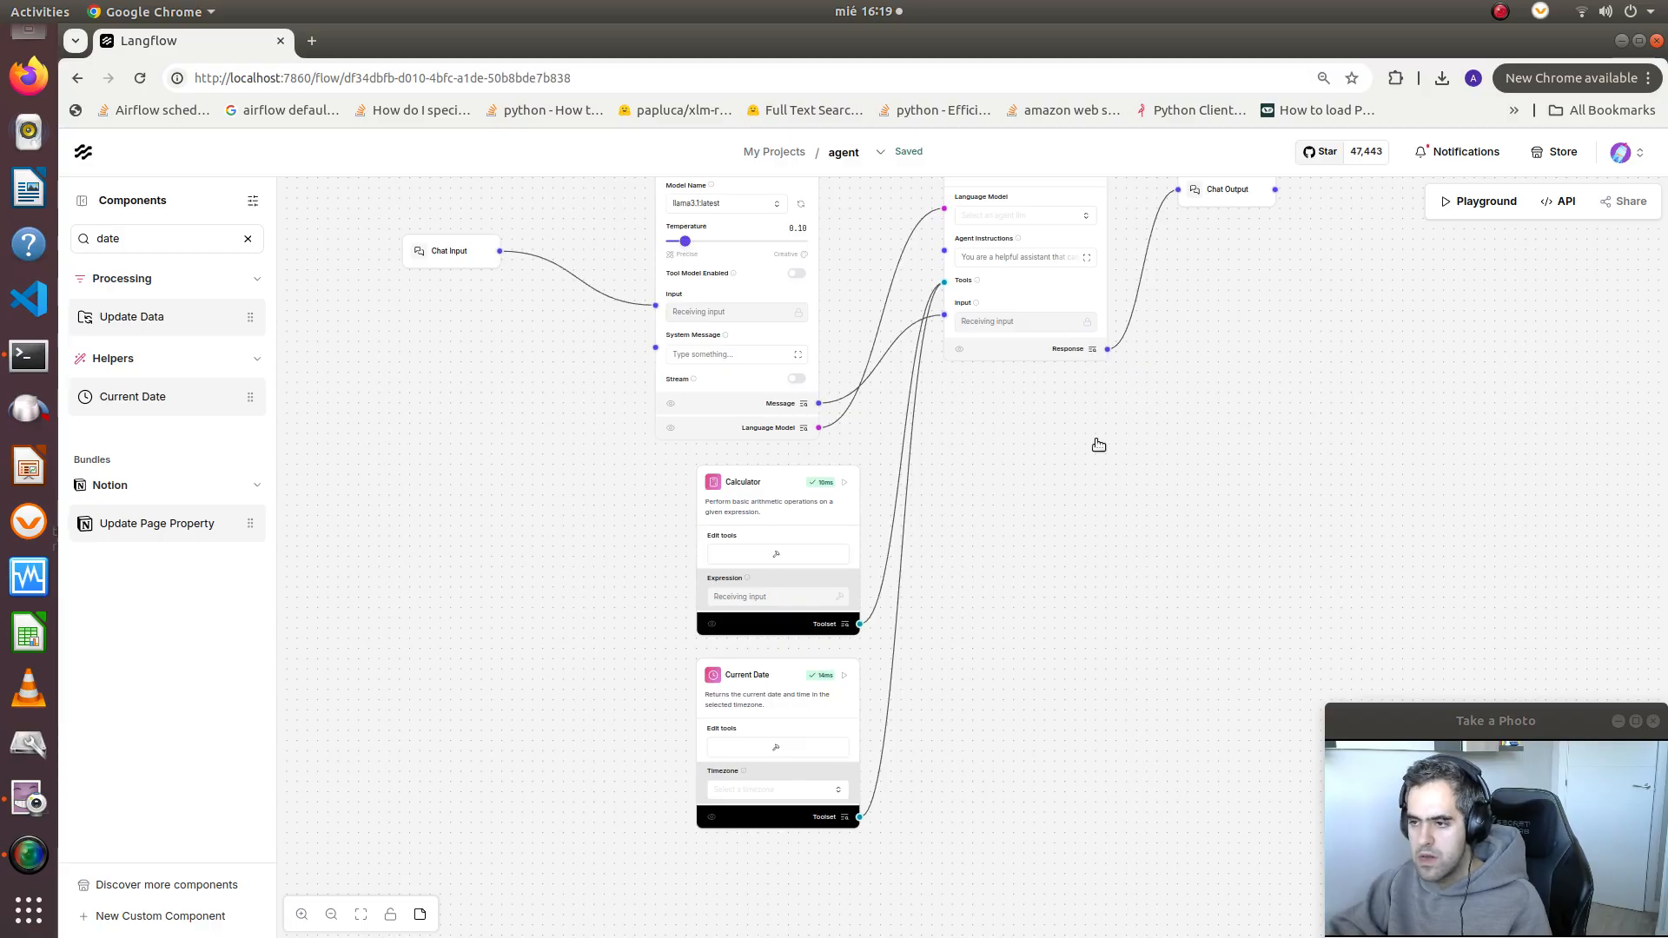
left_click_drag(1098, 444, 1090, 510)
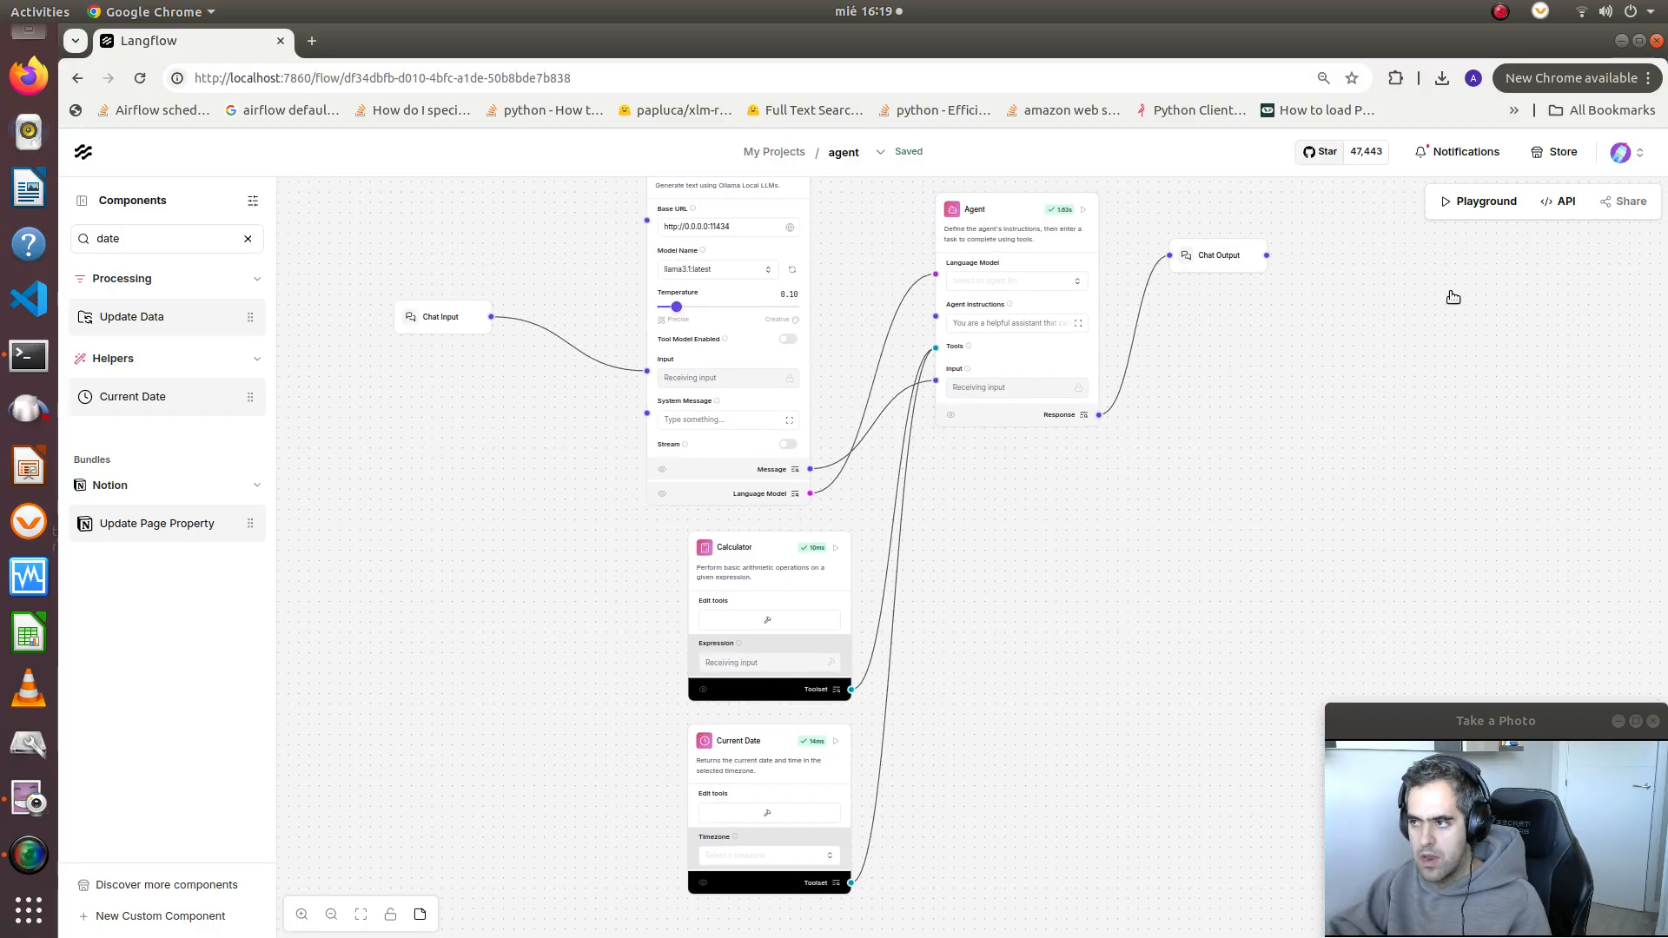
scroll(1217, 361, "down", 2)
left_click_drag(1256, 385, 1256, 436)
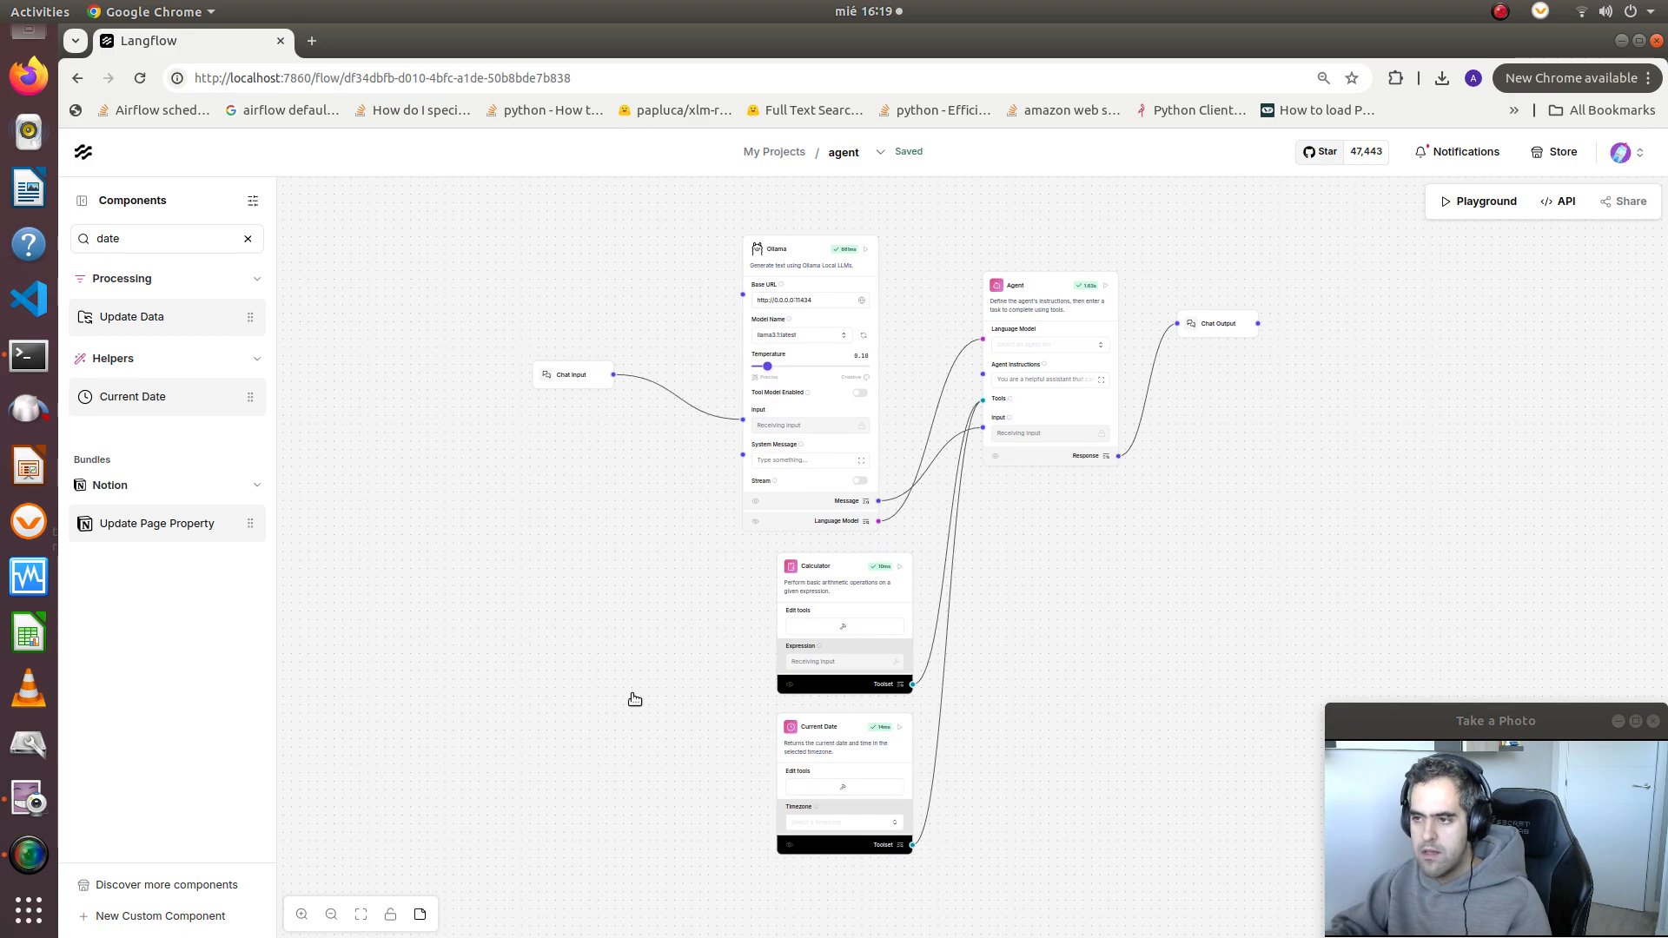
scroll(1153, 551, "up", 3)
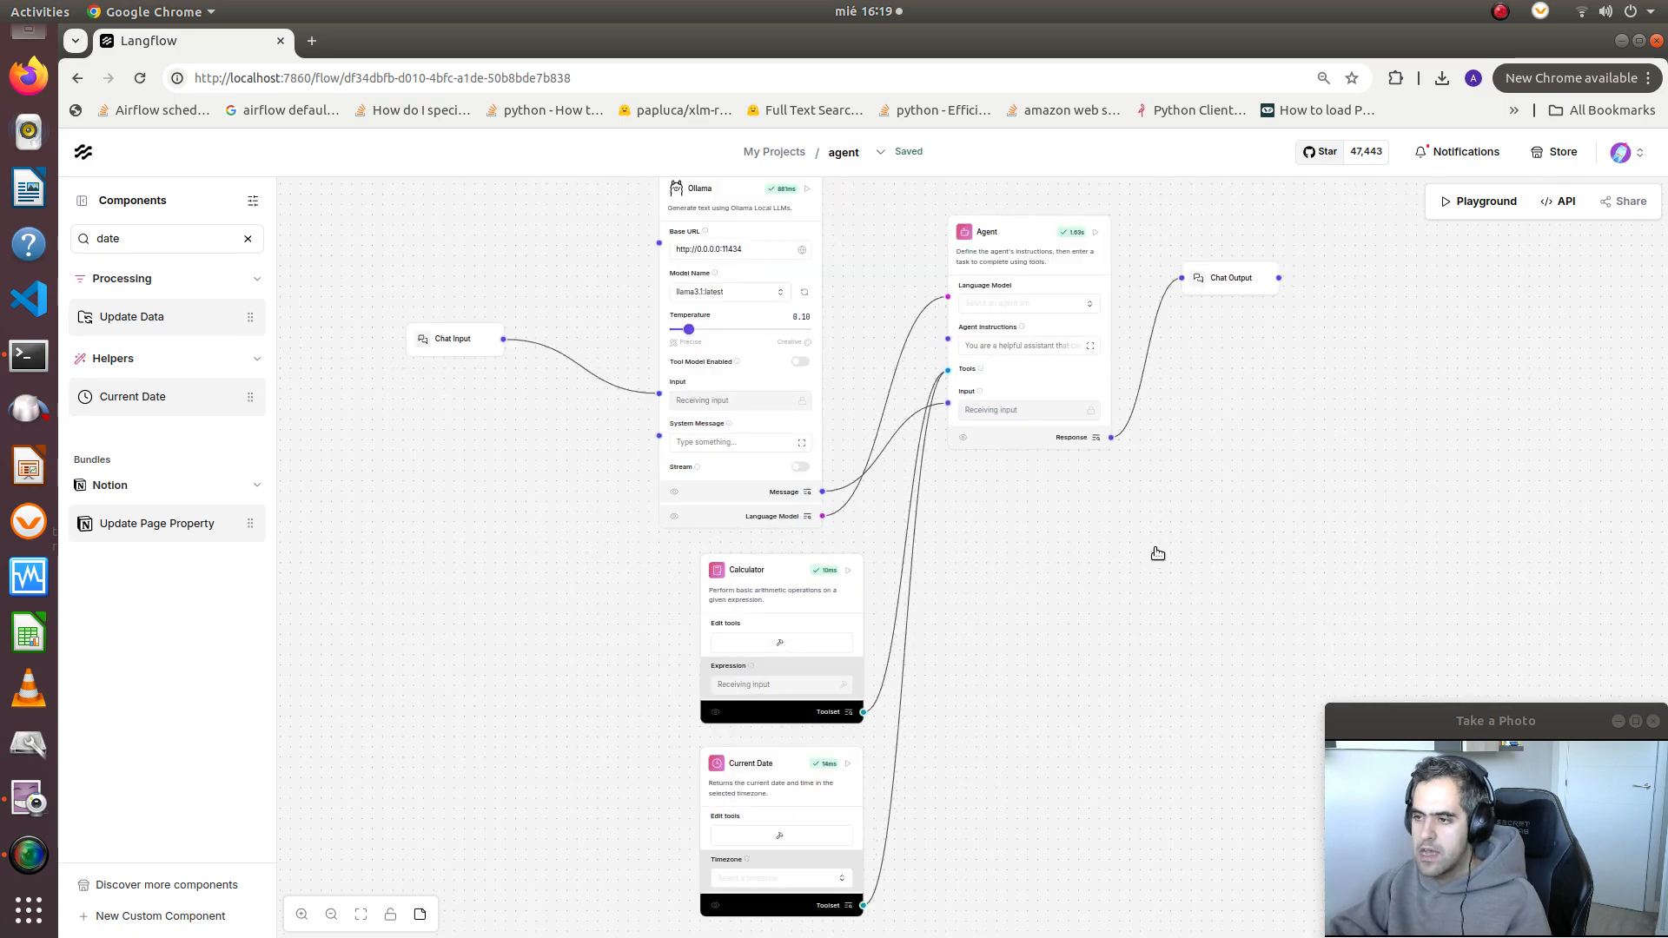
left_click_drag(1190, 799, 1184, 700)
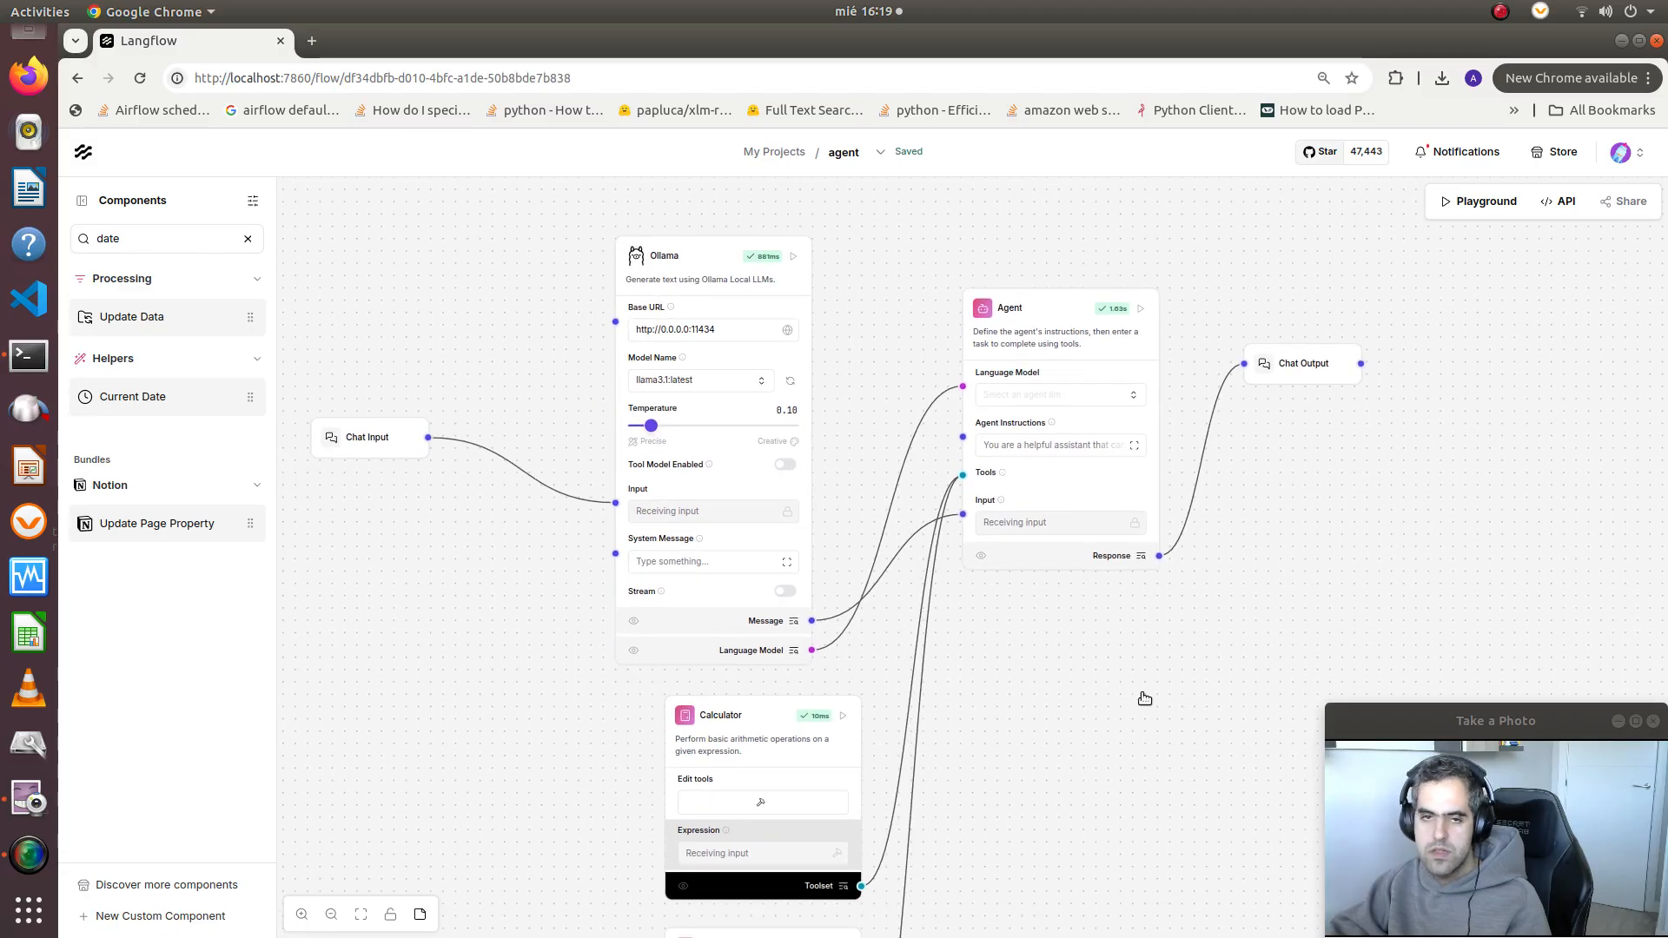